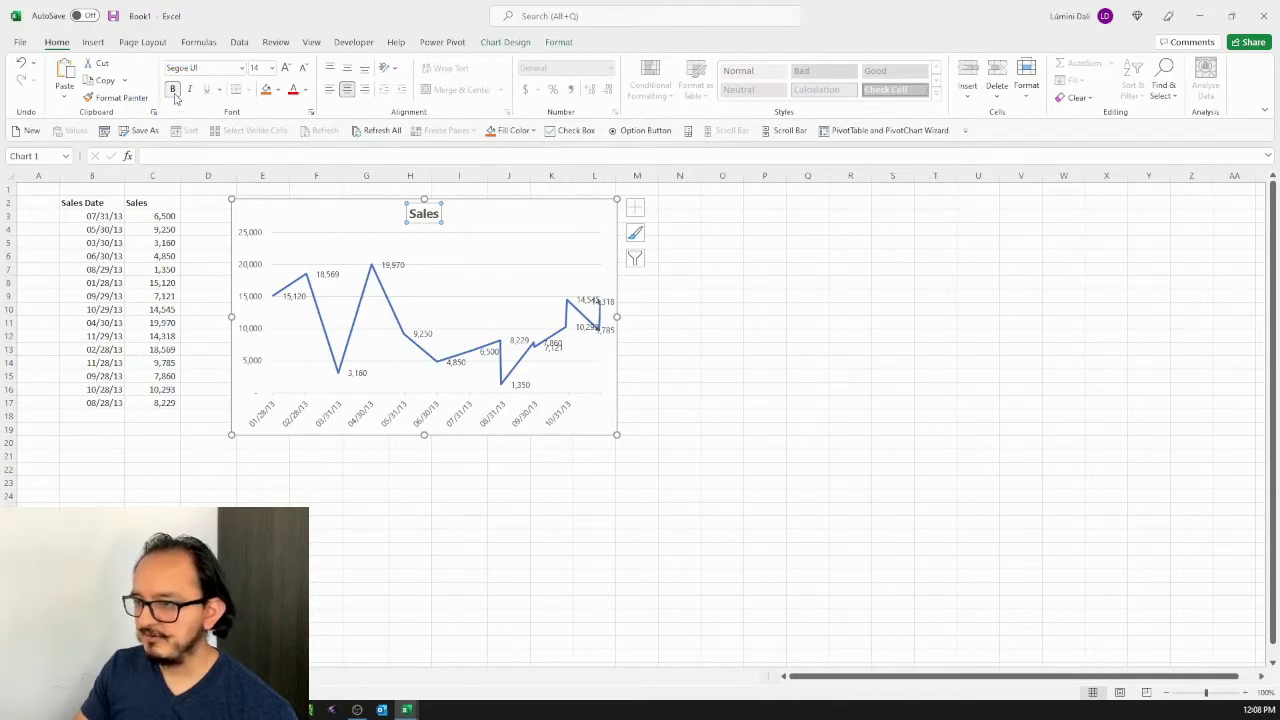
Format the Sales data series in the chart as a solid line in the standard light green color
double_click(381, 287)
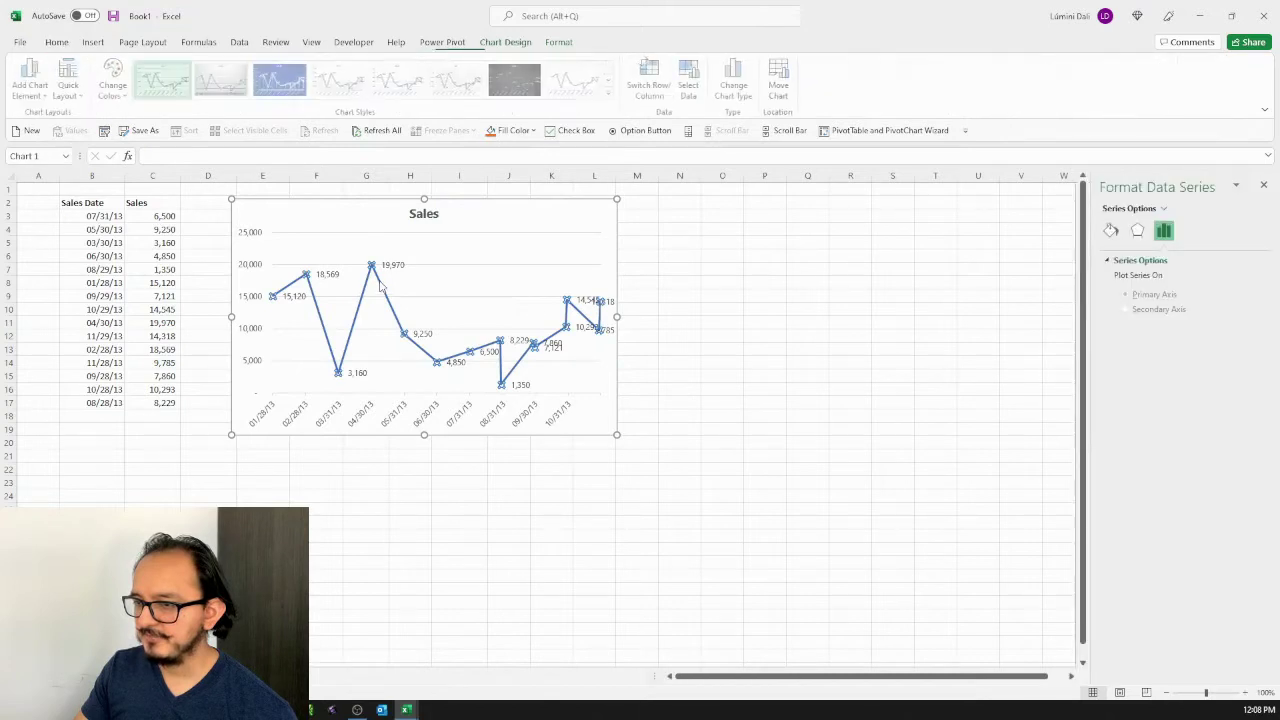
right_click(381, 287)
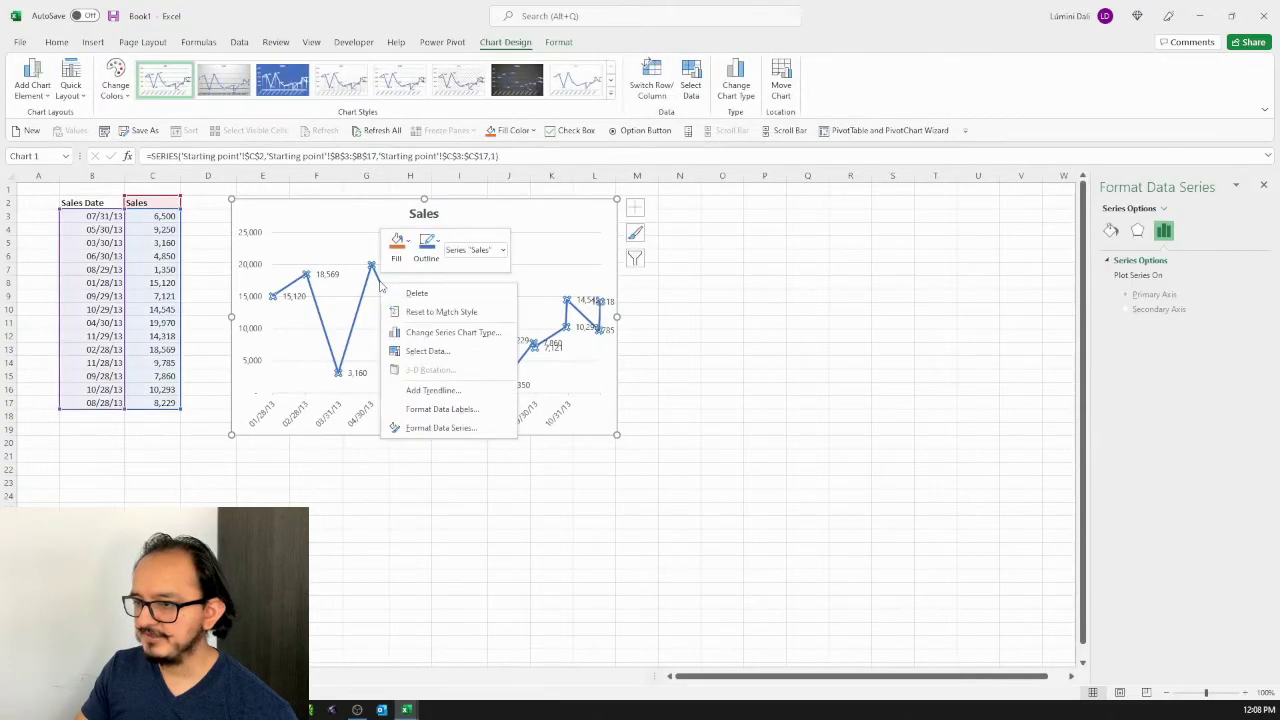
click(456, 432)
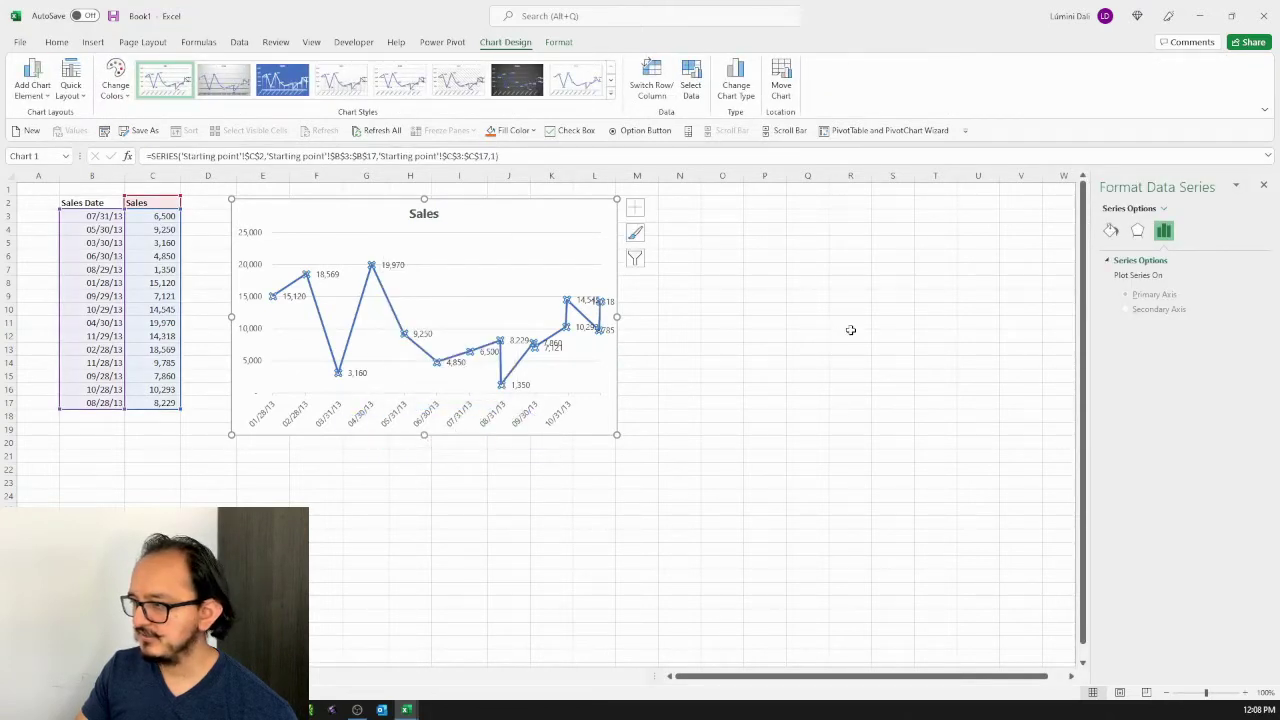
click(1112, 232)
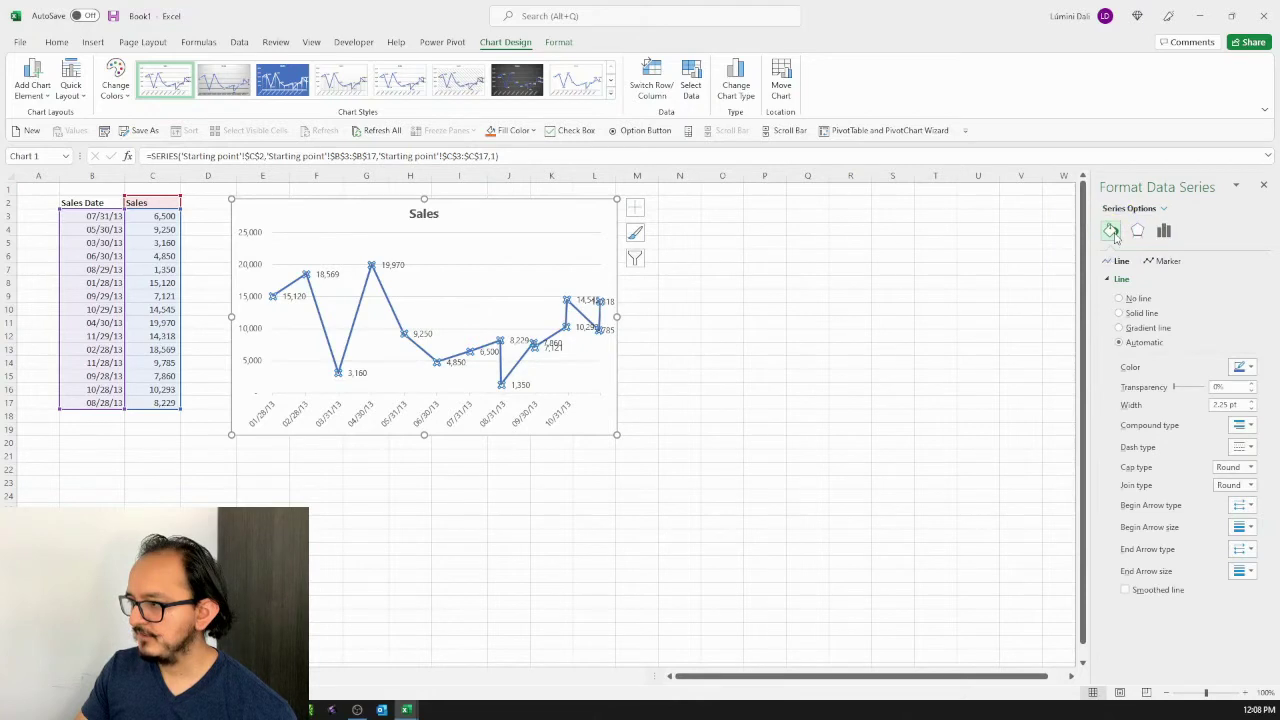
click(1127, 270)
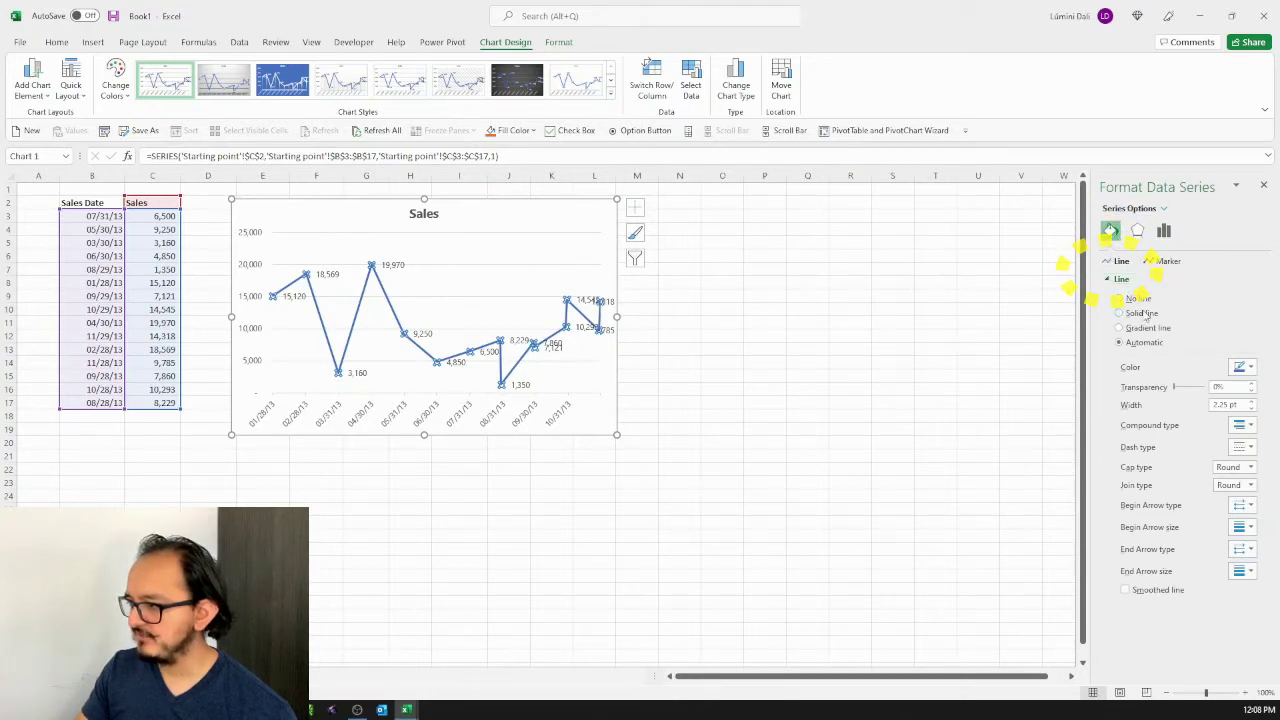
click(1120, 313)
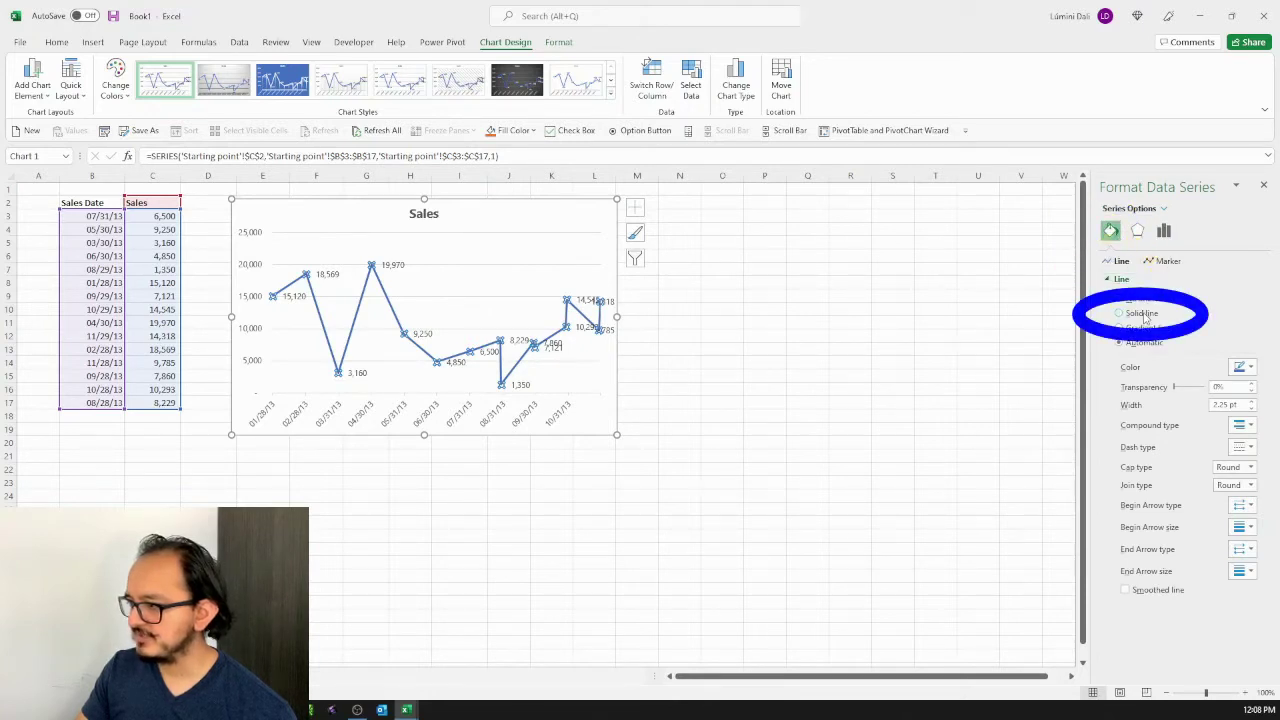
click(1249, 369)
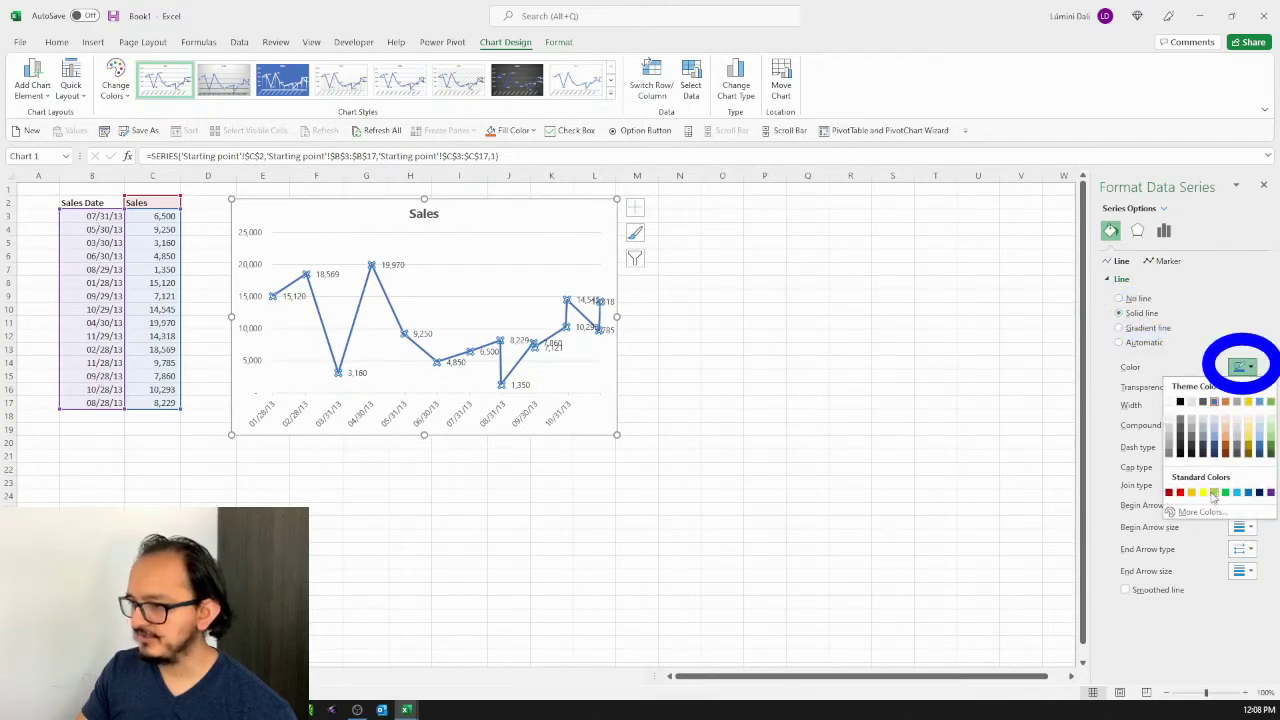
click(1213, 494)
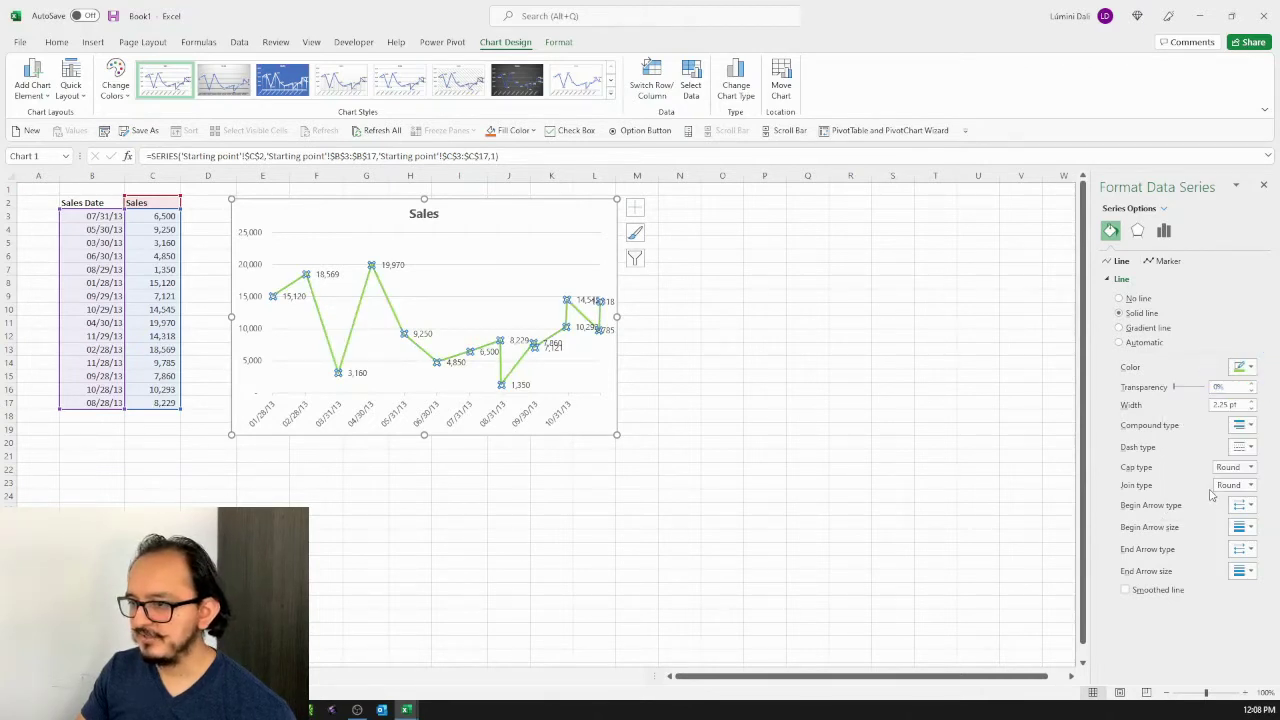
Set the Sales line's width to 4 pt
click(1252, 401)
click(1252, 401)
click(1252, 401)
click(1252, 401)
click(1252, 401)
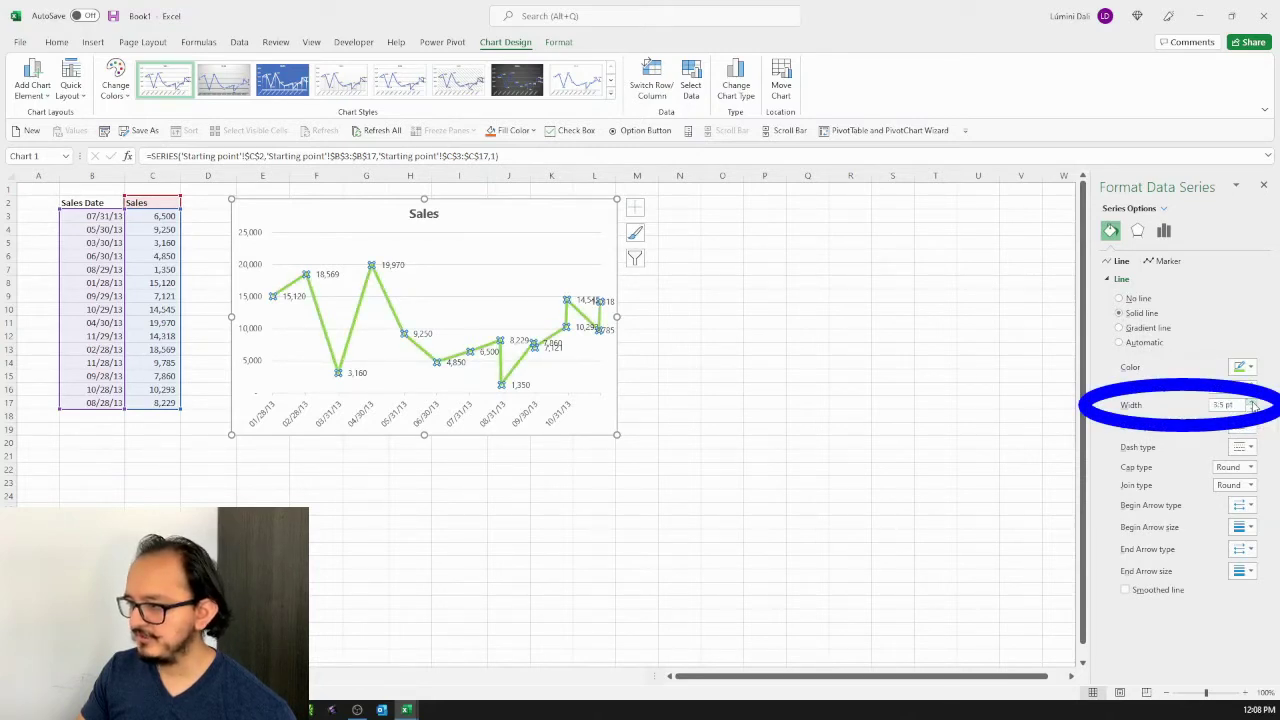
click(1252, 401)
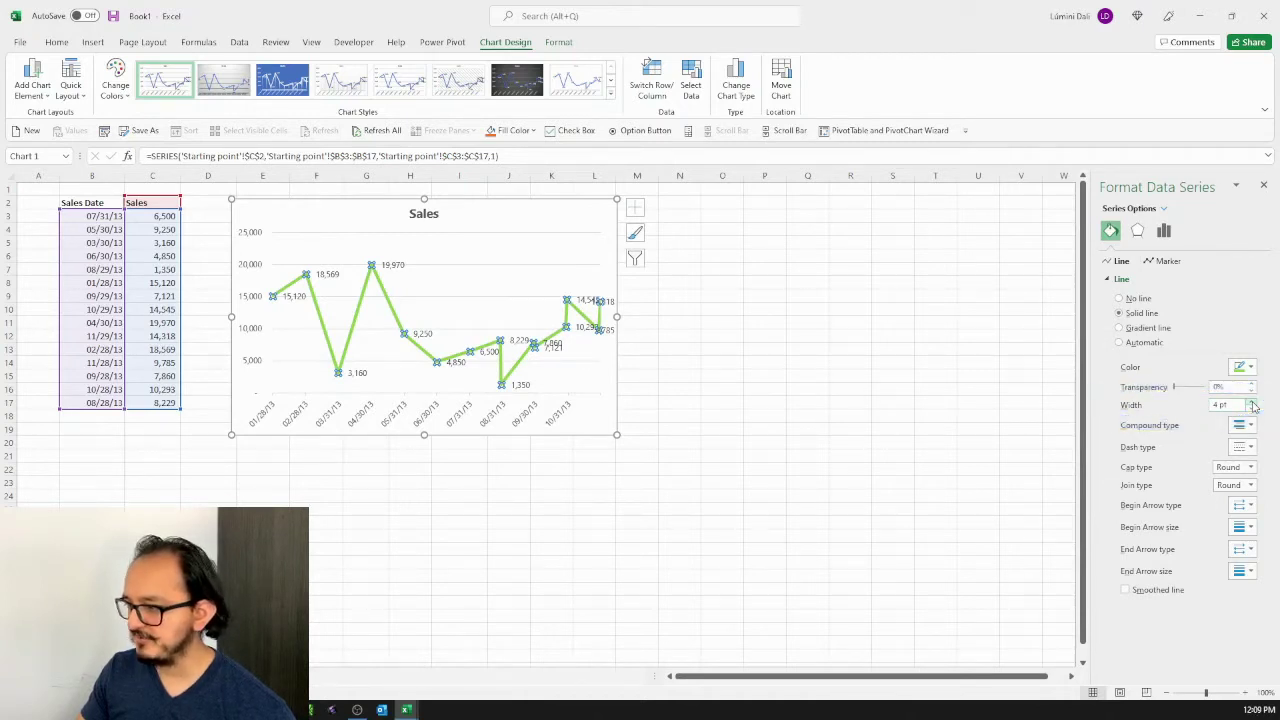
Give the Sales line built-in diamond markers at size 9
click(1168, 262)
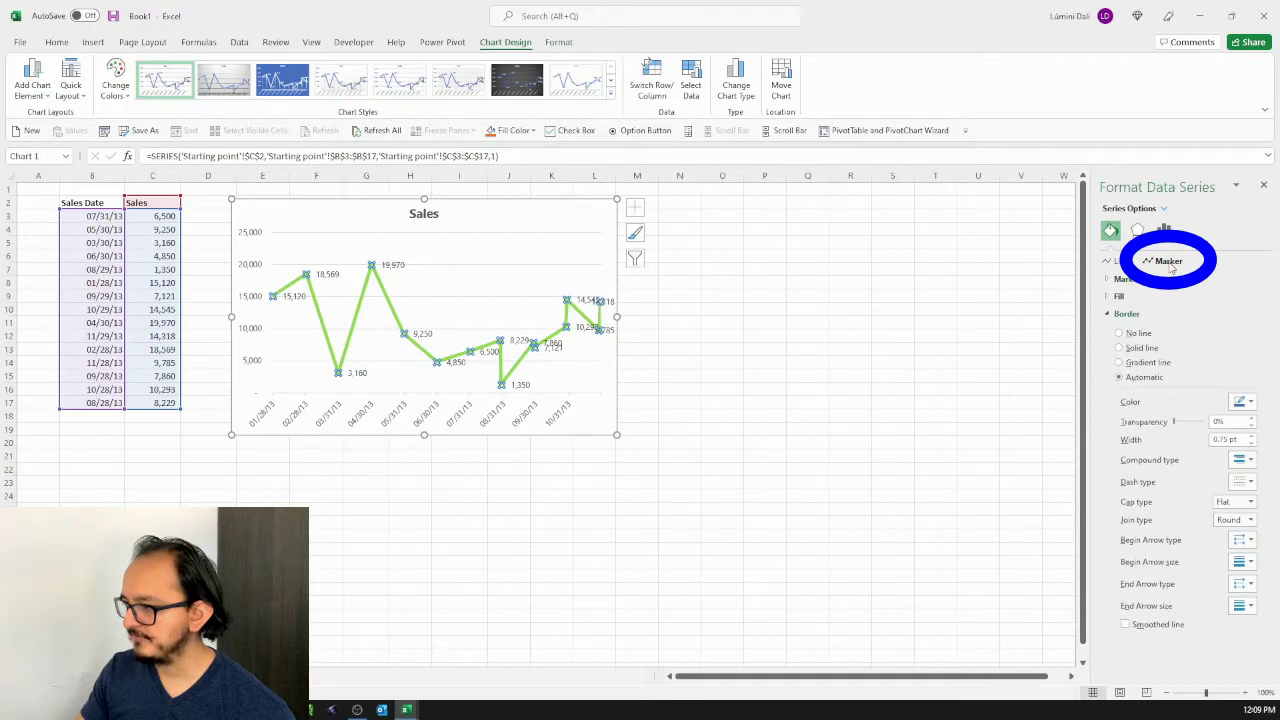
click(1108, 280)
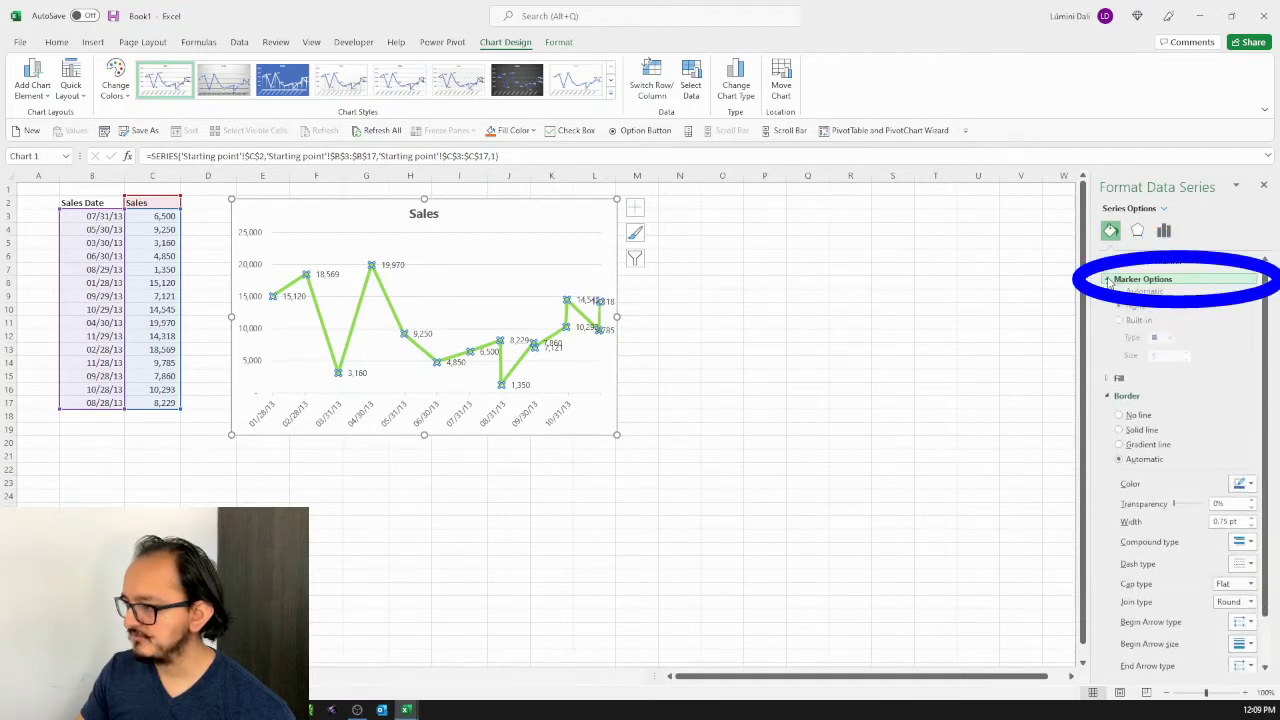
click(1139, 328)
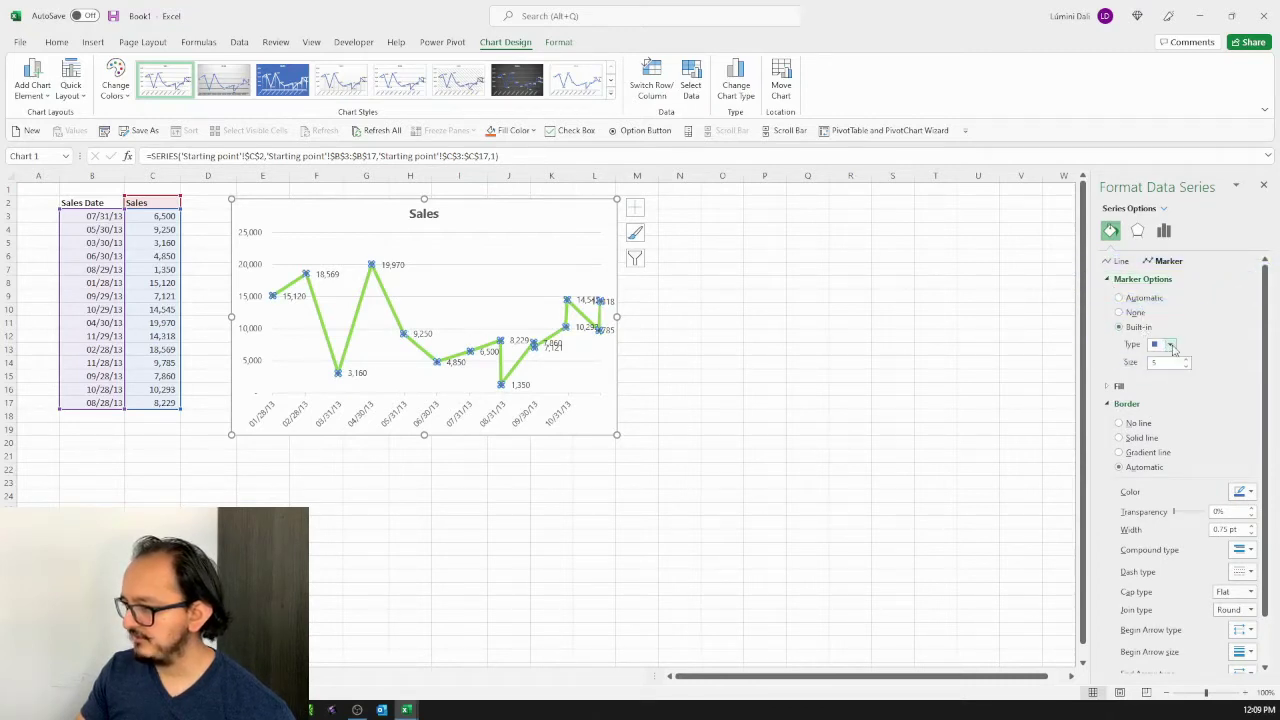
click(1171, 345)
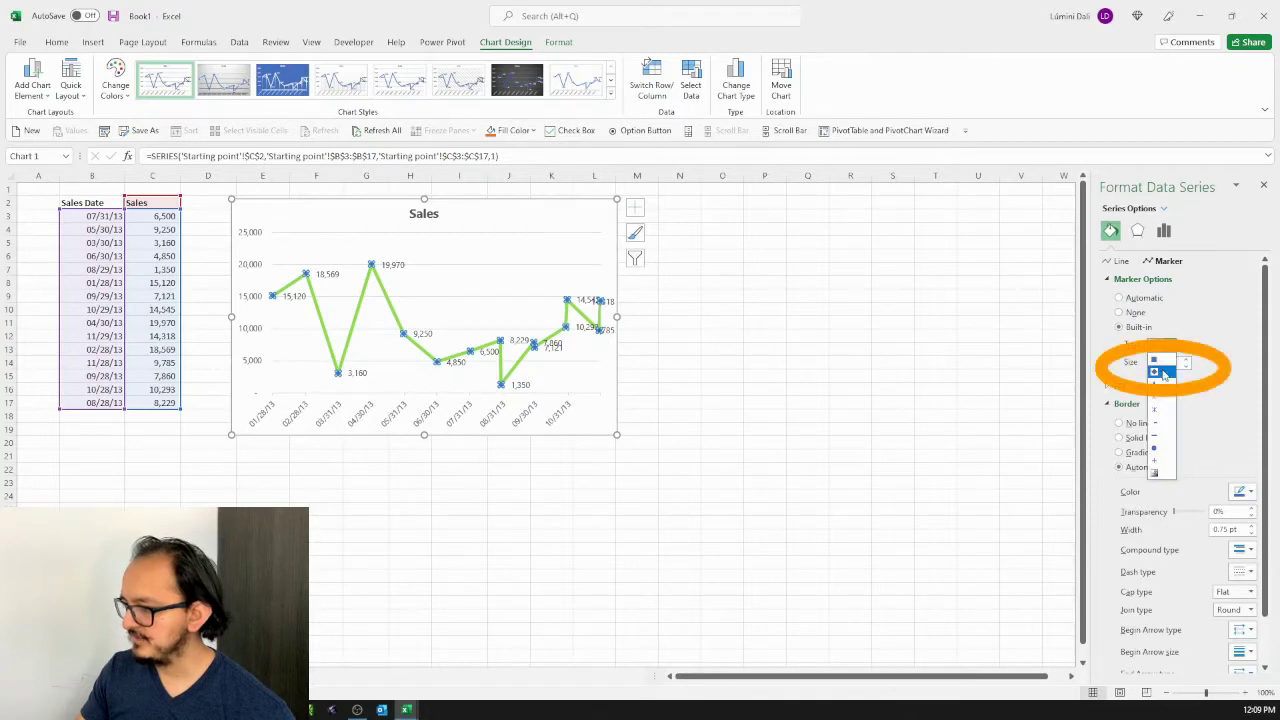
click(1163, 373)
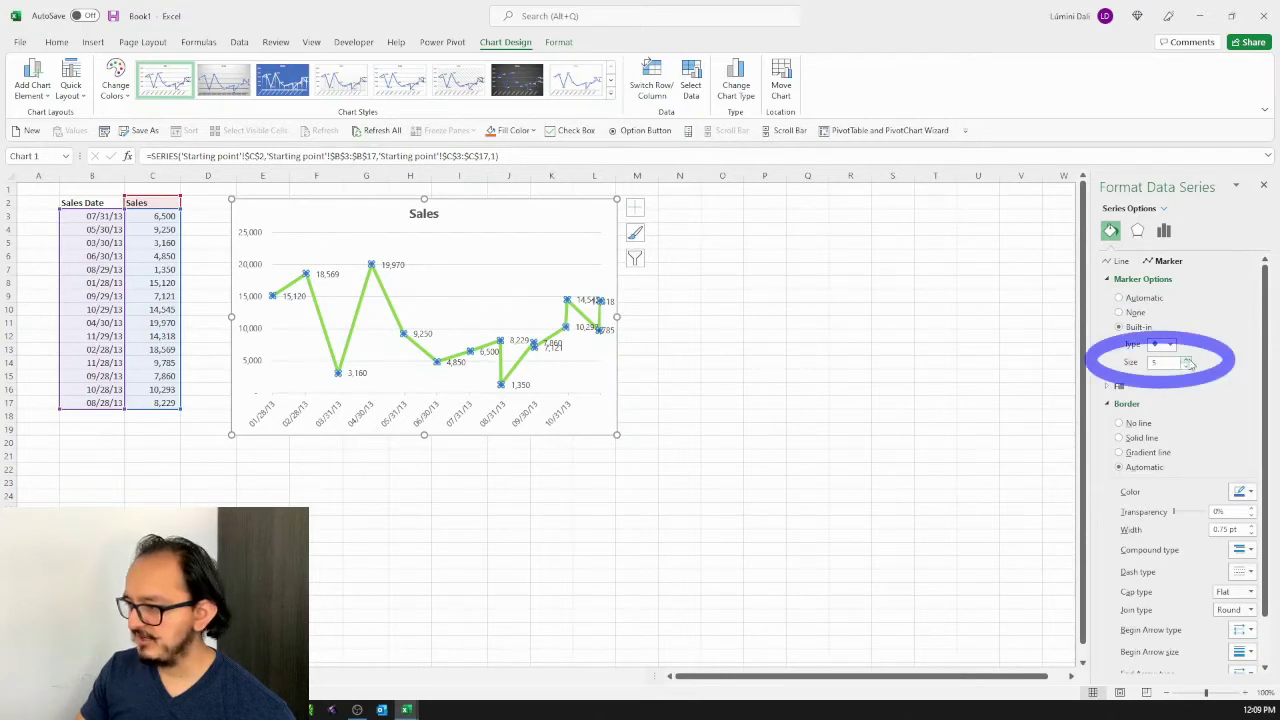
click(1186, 360)
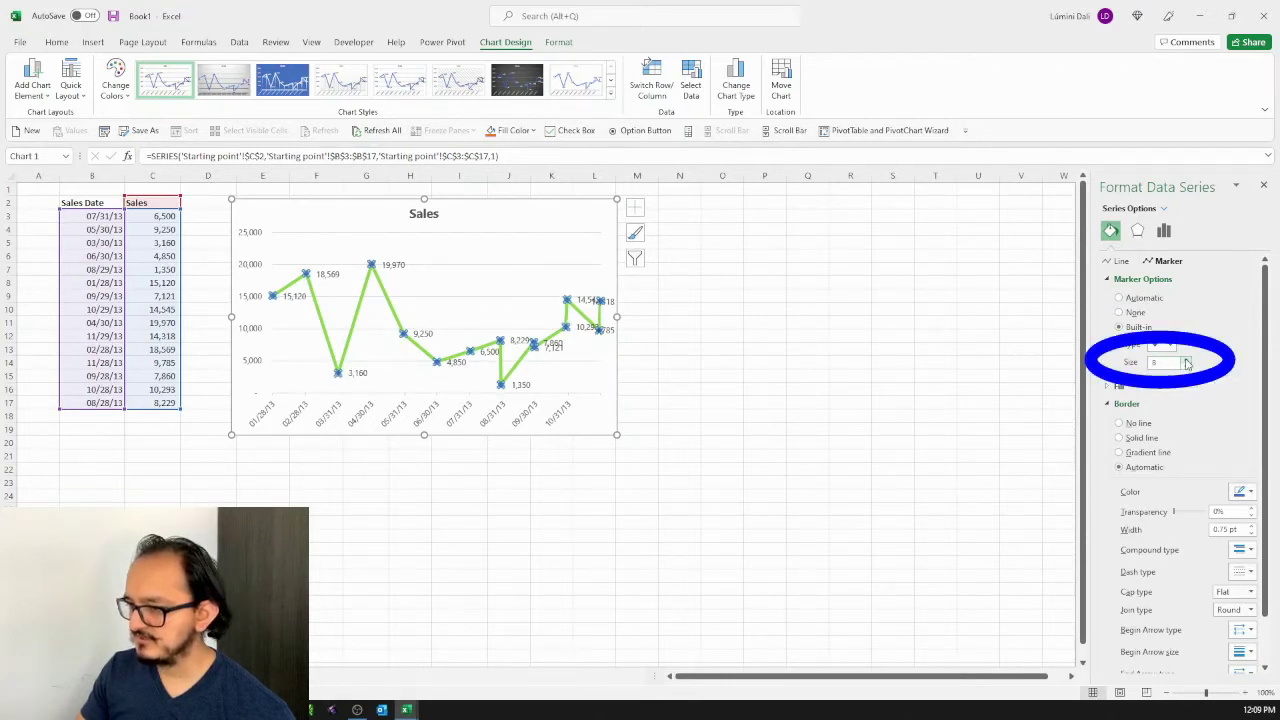
click(1186, 360)
click(1186, 360)
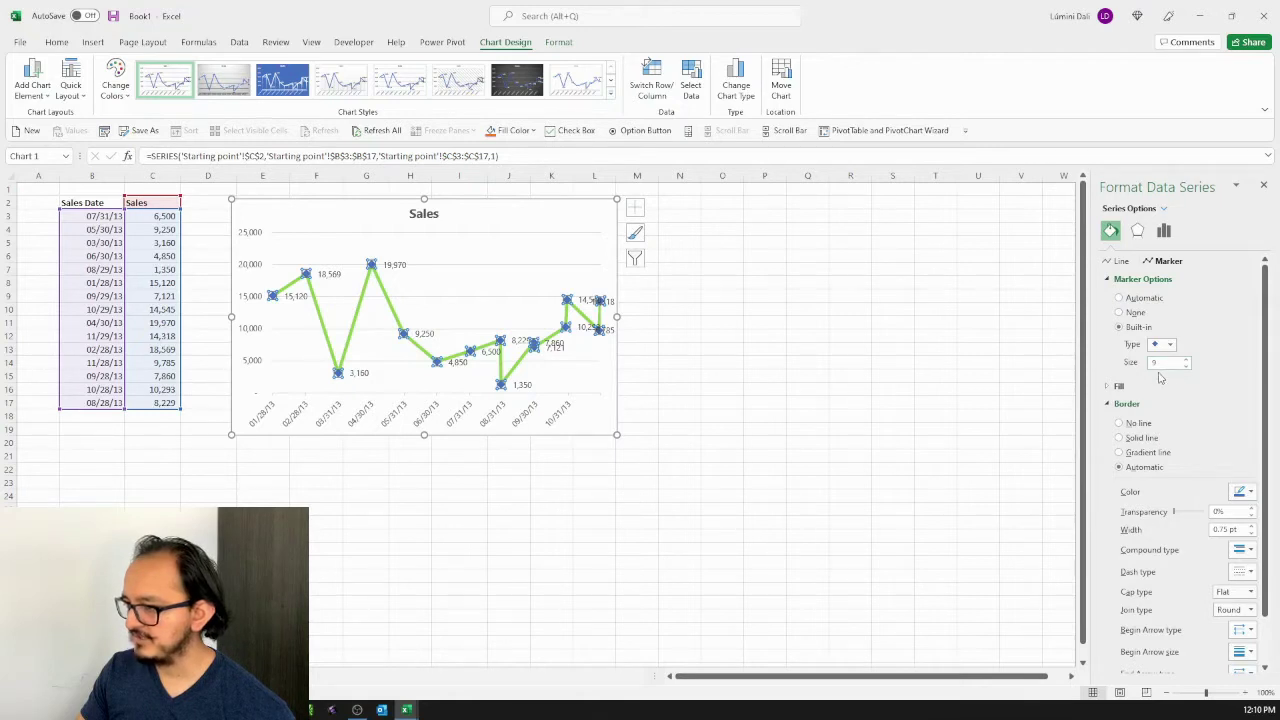
Fill the Sales line's markers with solid standard green and set their border to no line
click(1108, 387)
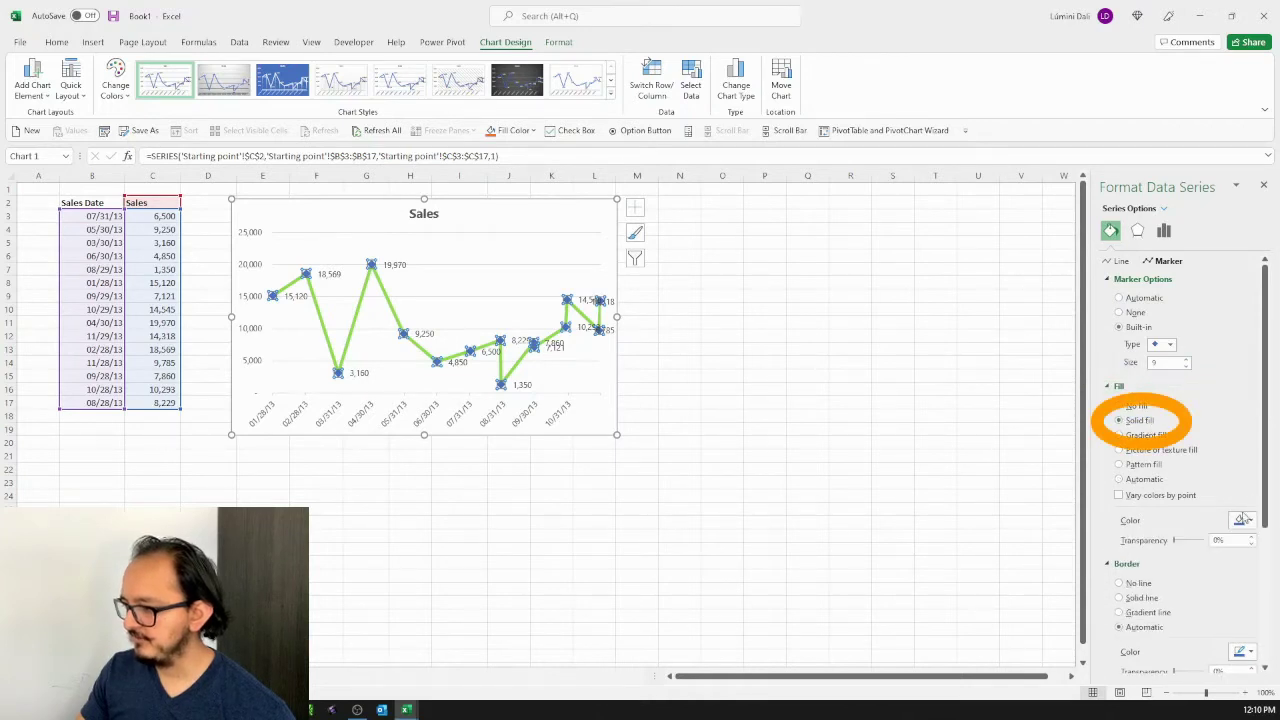
click(1249, 521)
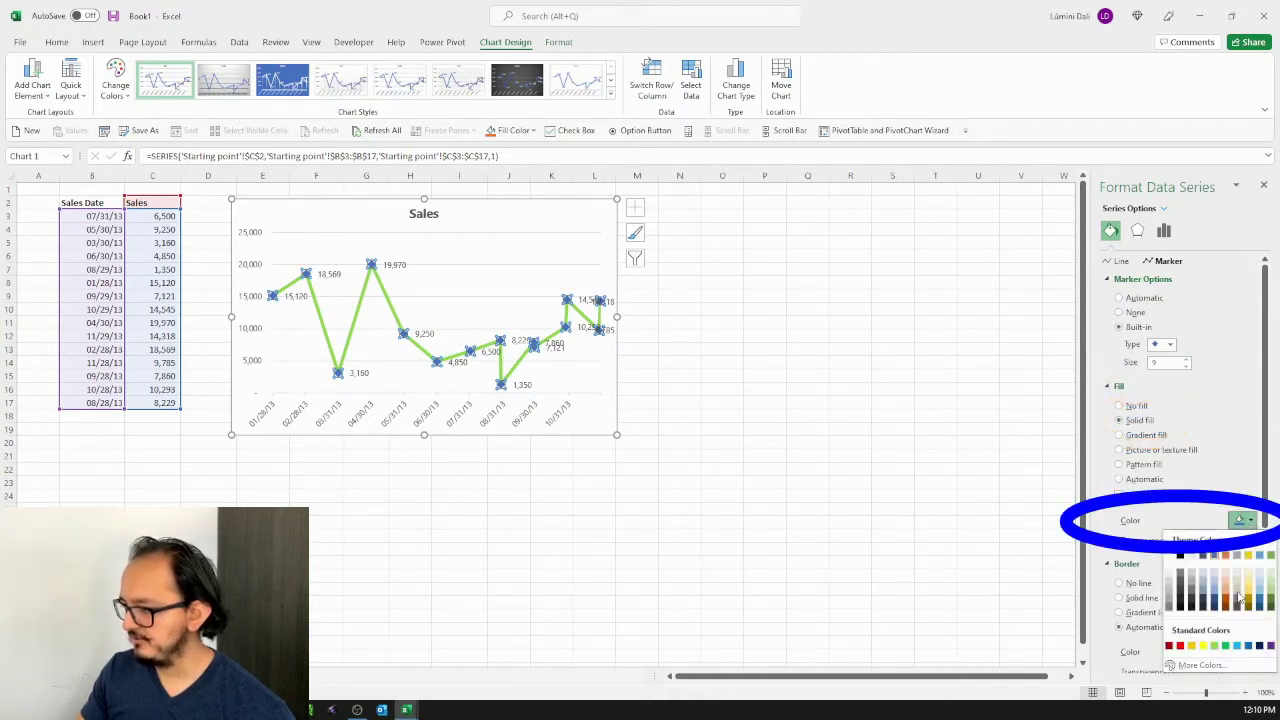
click(1225, 646)
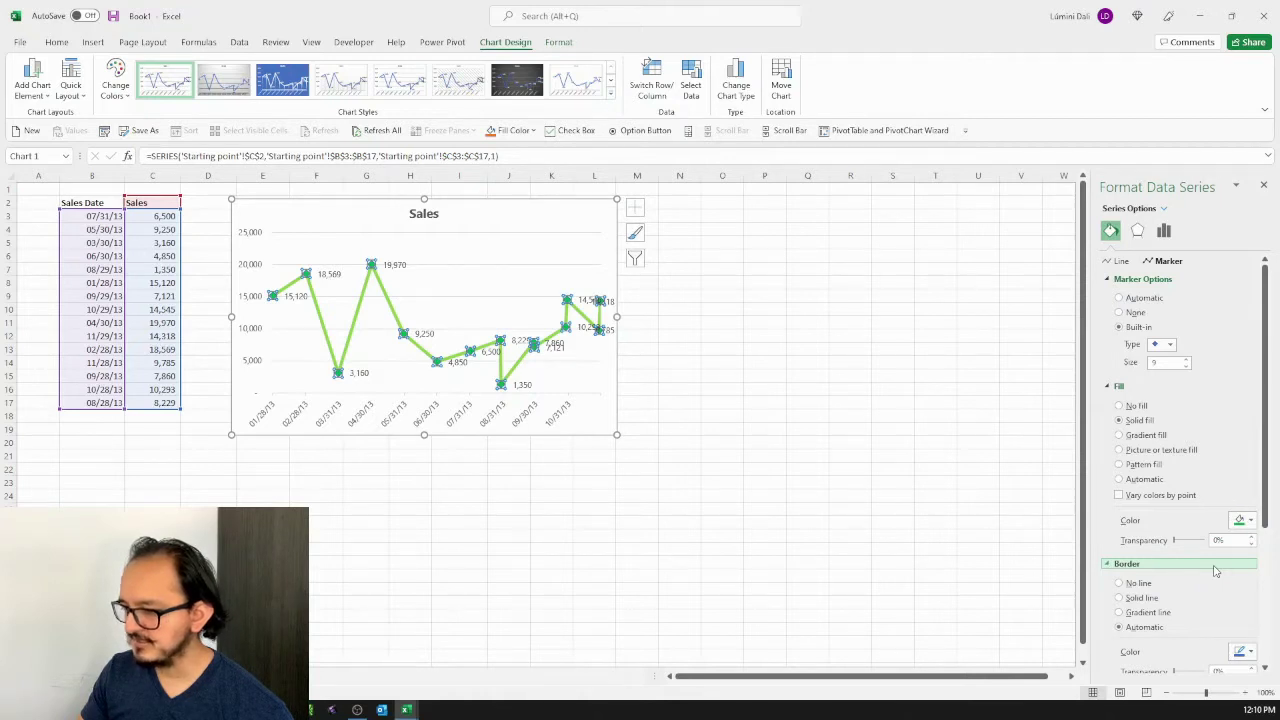
click(1146, 588)
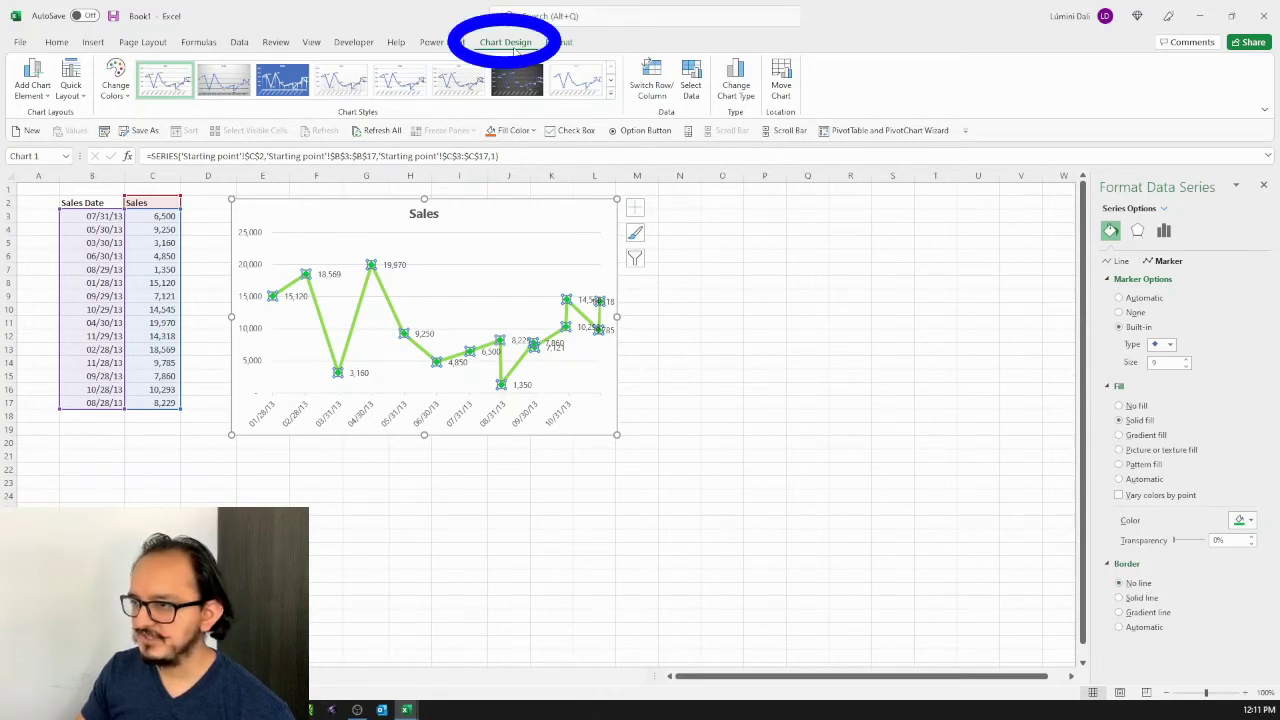
Remove the primary major horizontal gridlines from the Sales chart
click(45, 95)
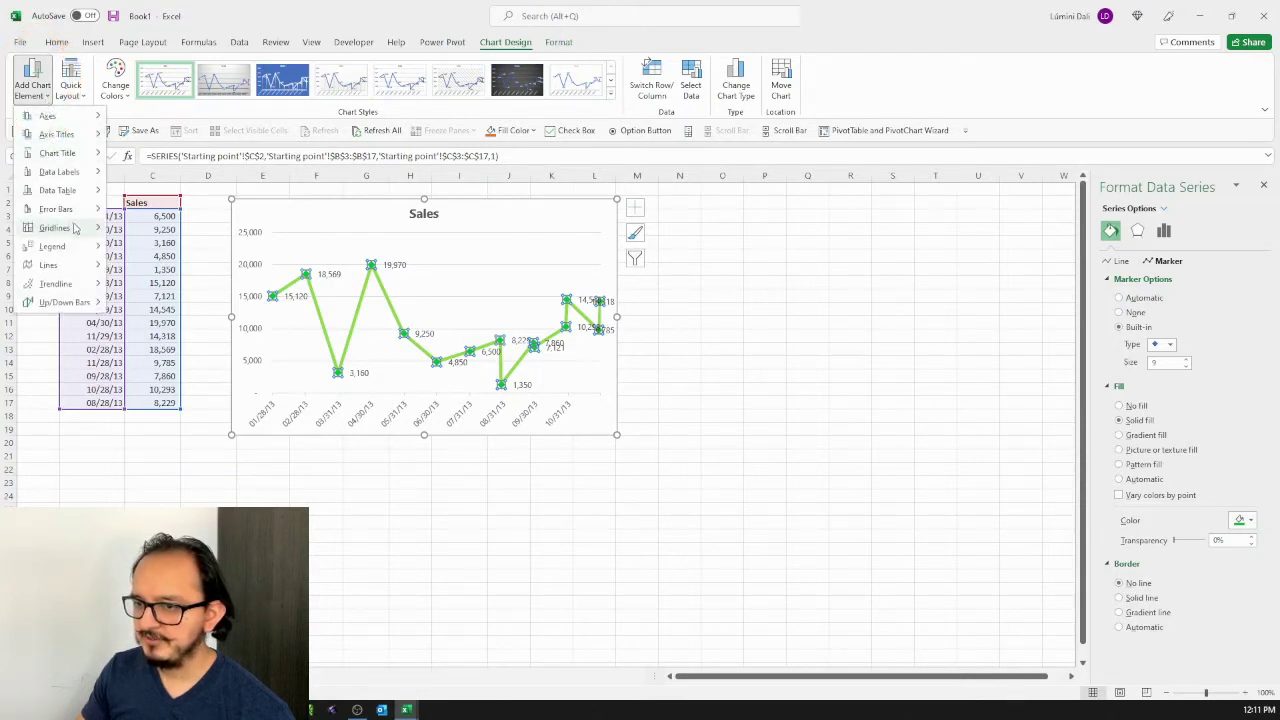
mouse_move(75, 229)
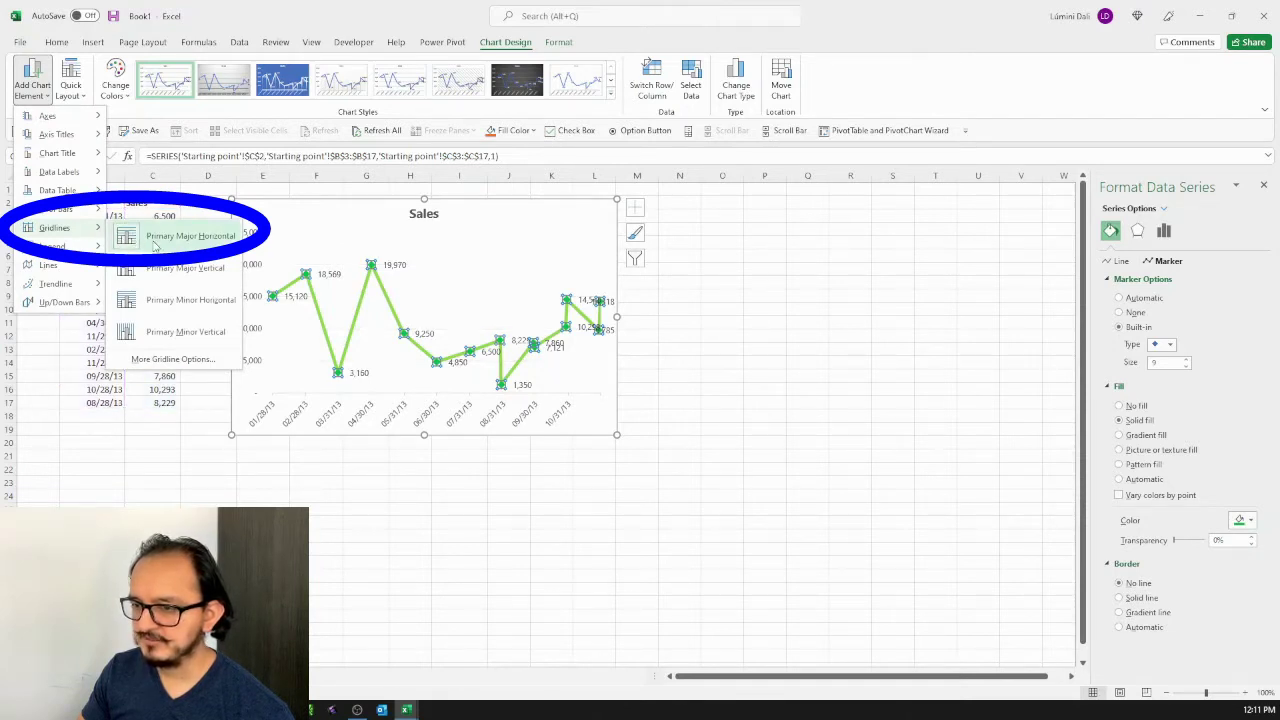
click(153, 242)
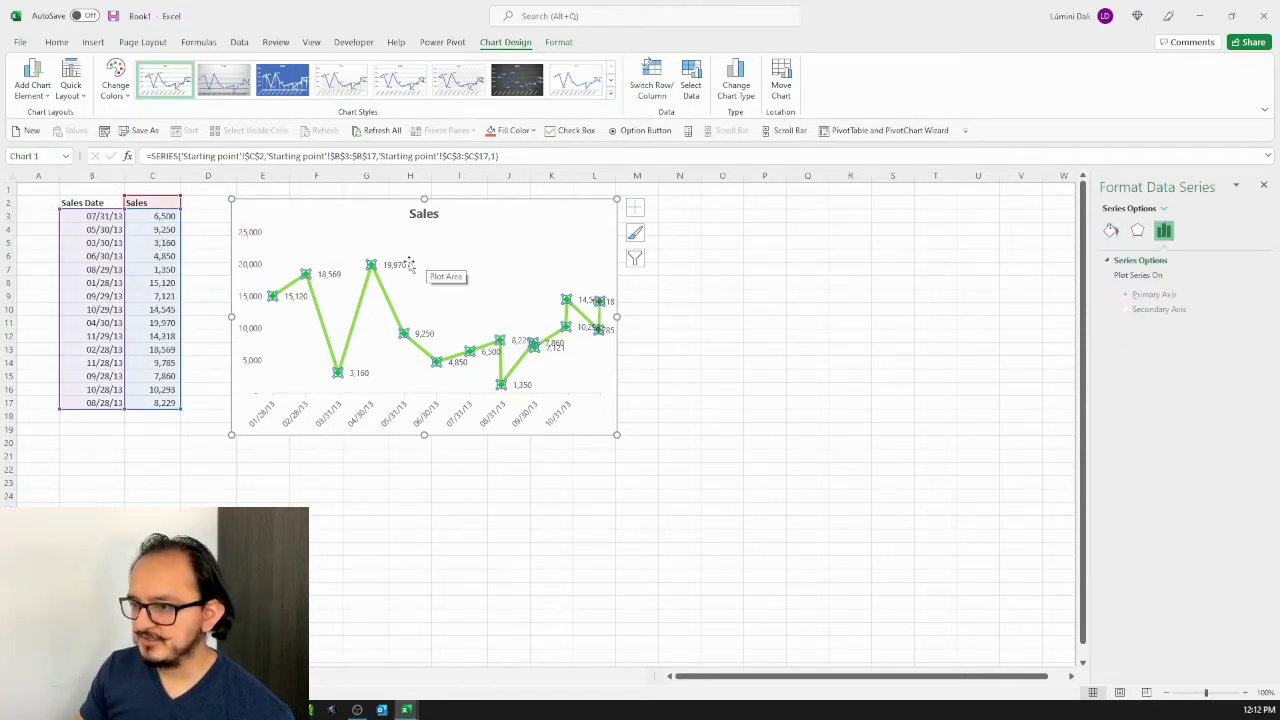
Set the label position of the Sales chart's data labels to Above and deselect the chart
click(396, 266)
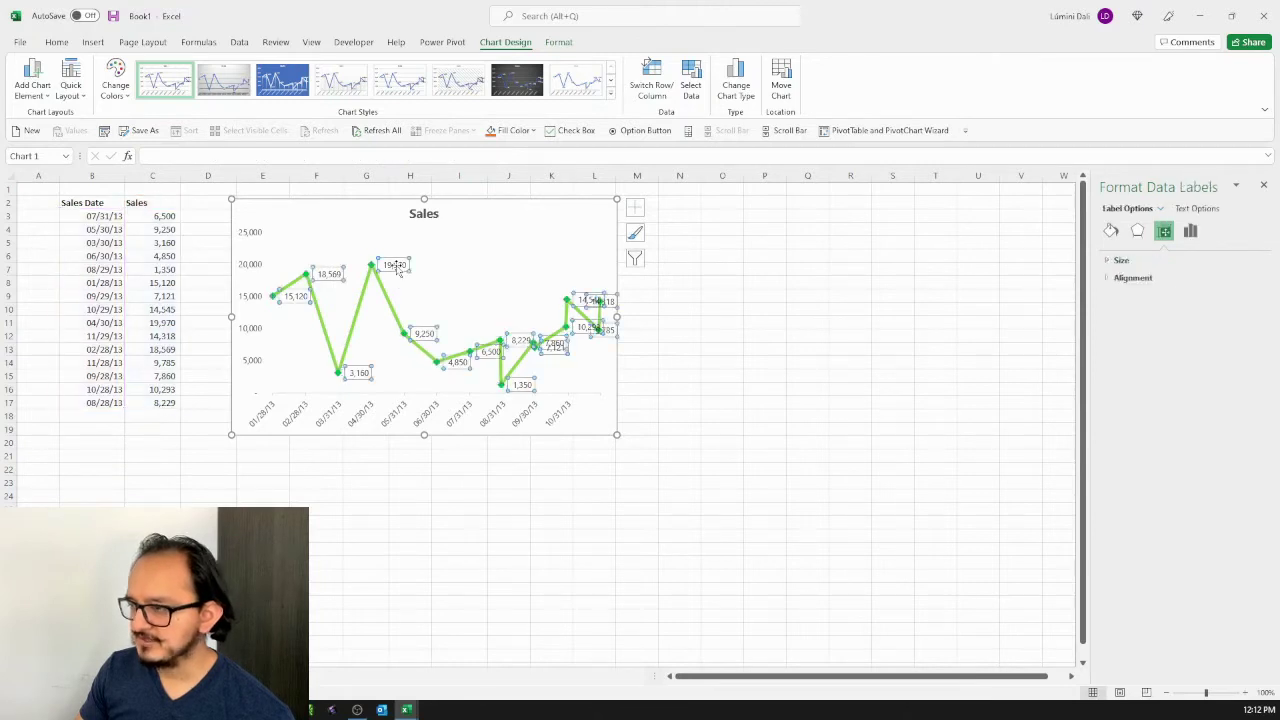
right_click(398, 268)
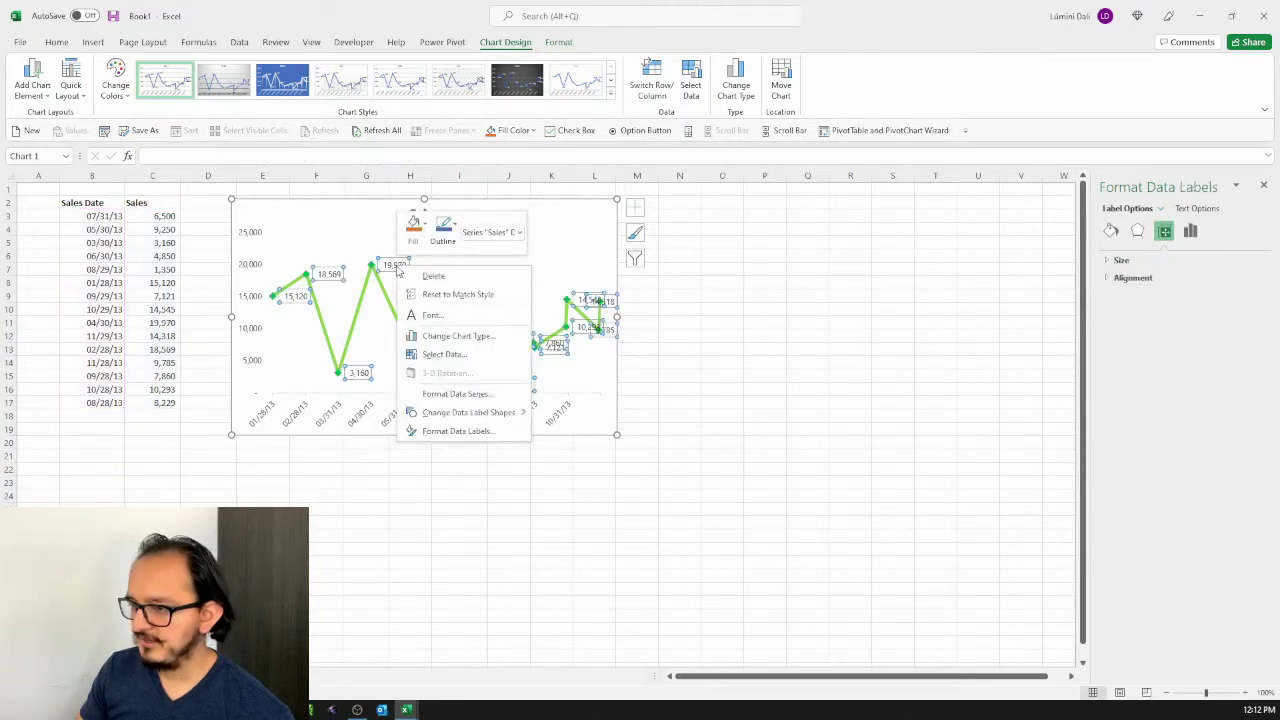
click(482, 435)
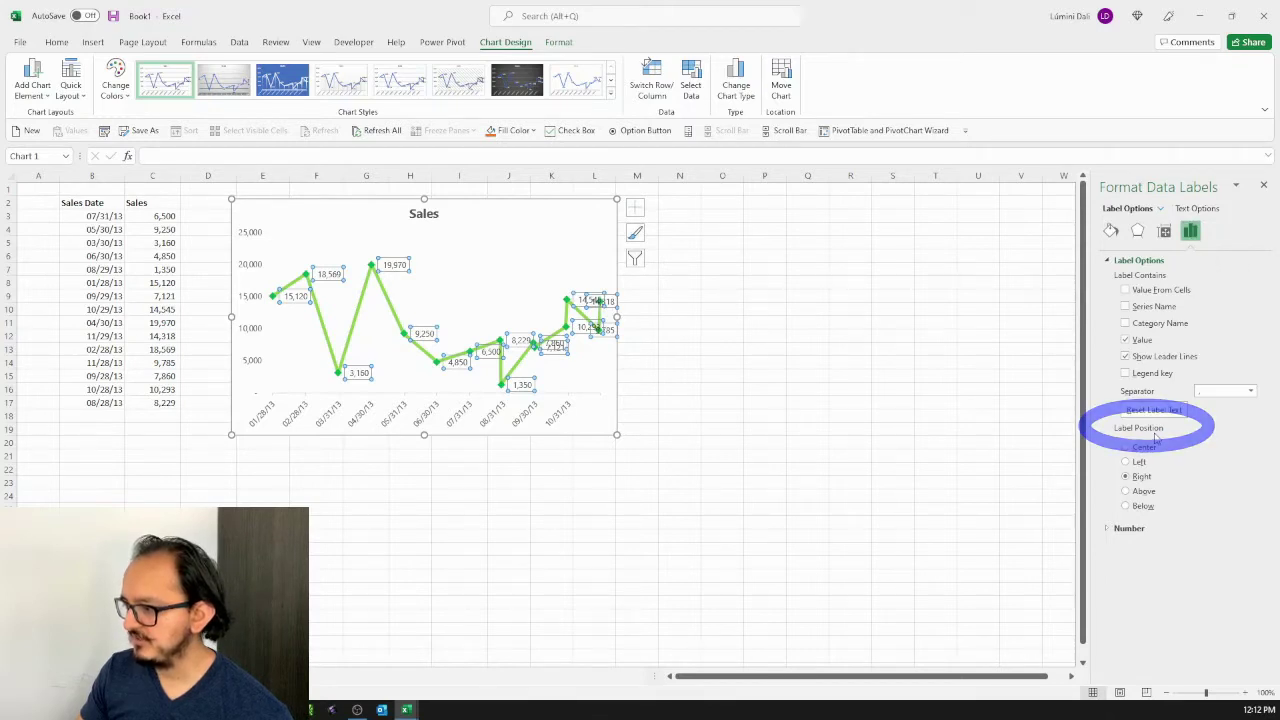
click(1144, 492)
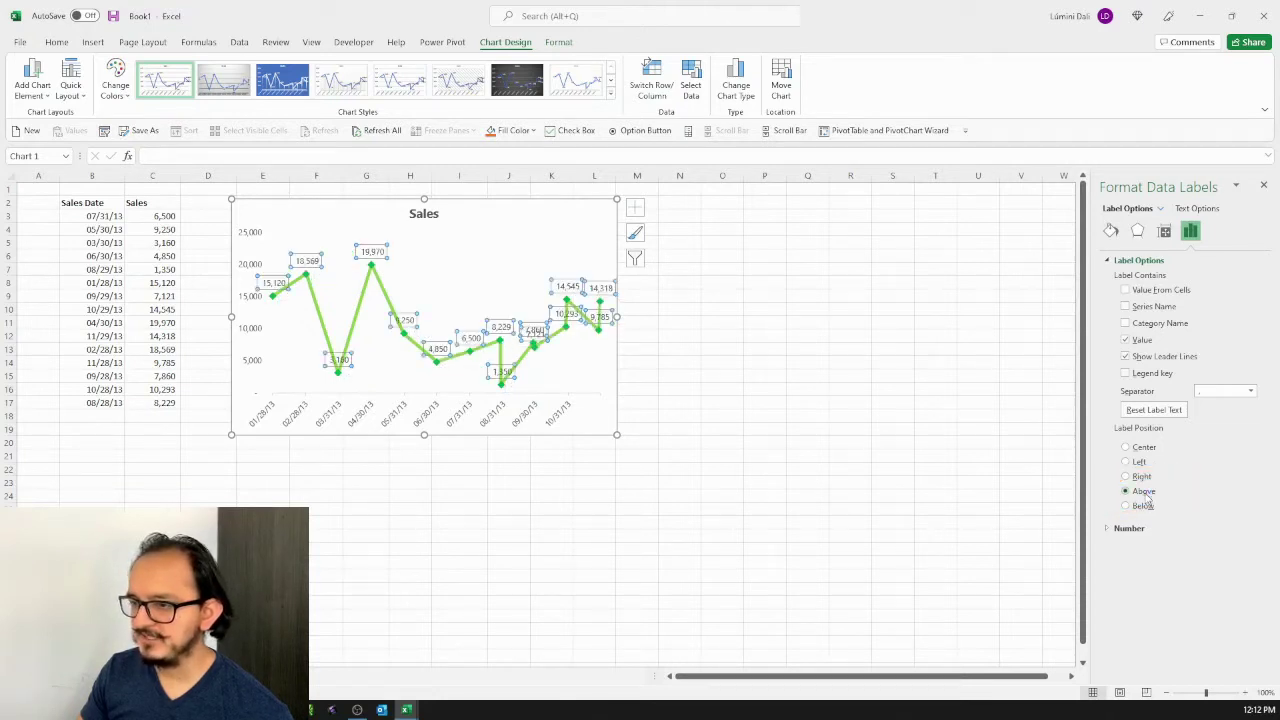
key(Escape)
key(Escape)
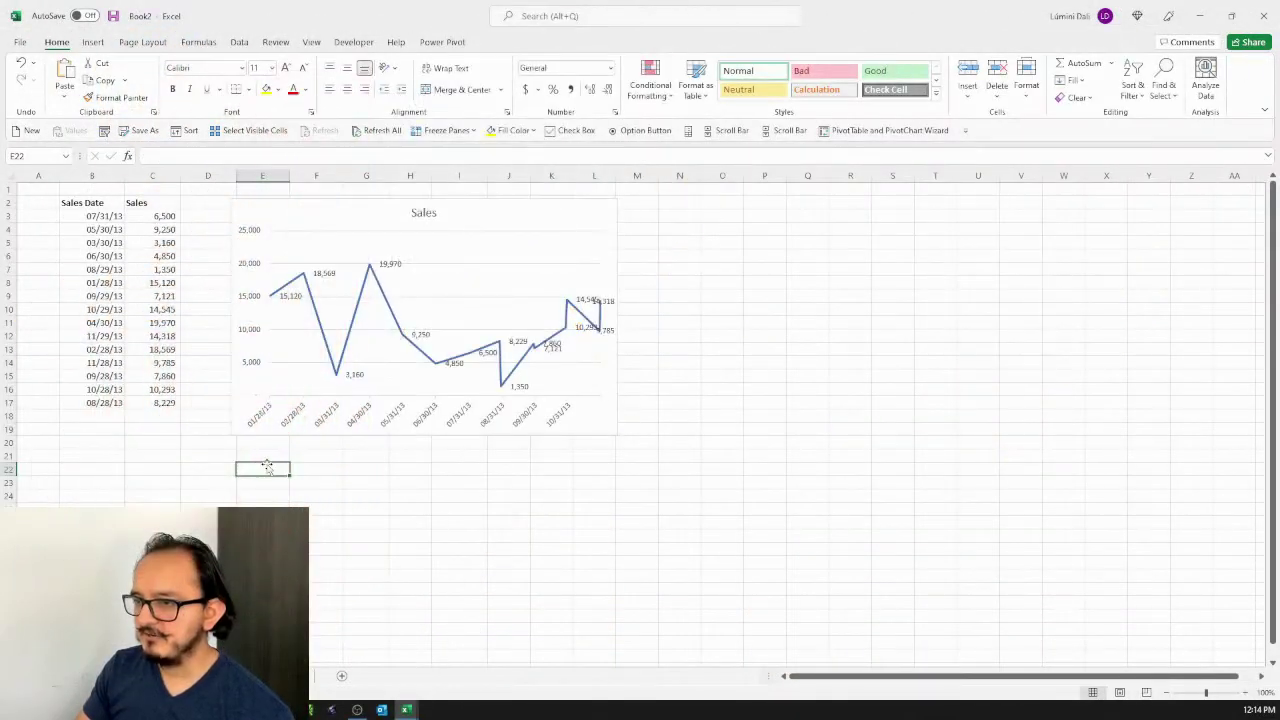
Set the font of the entire Sales chart in Book2 to Arial and deselect the chart
click(334, 211)
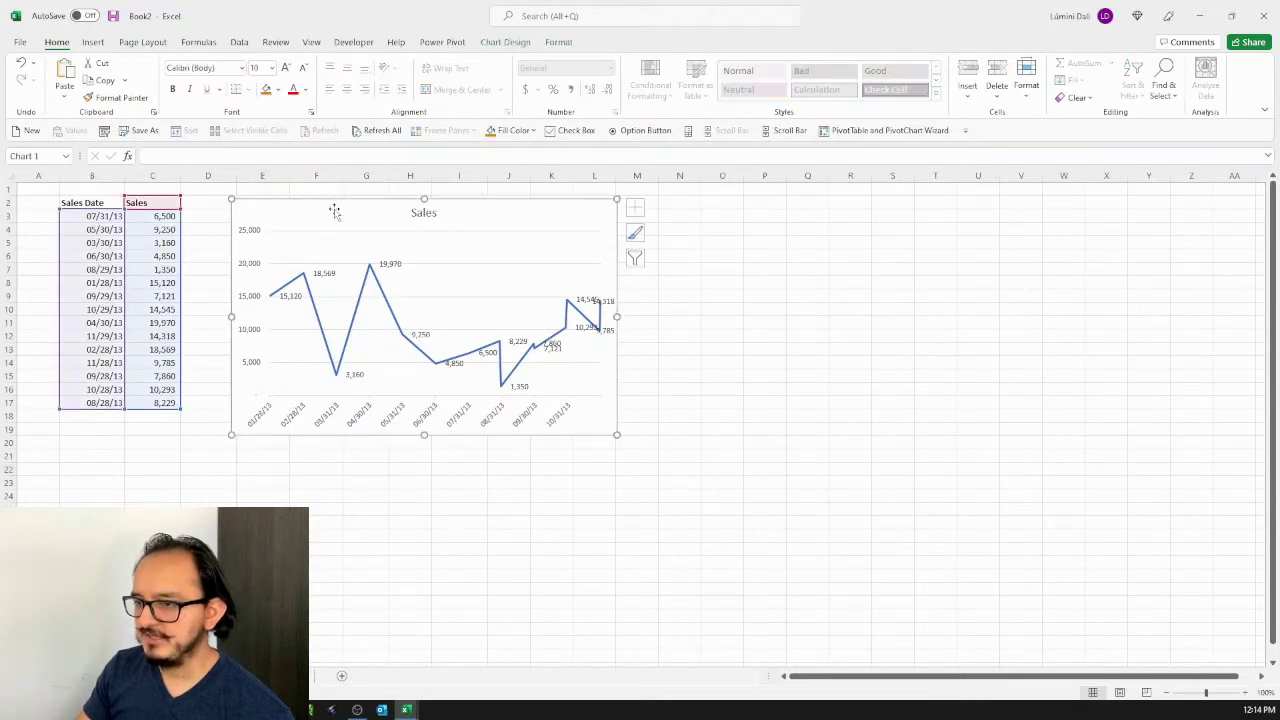
click(227, 70)
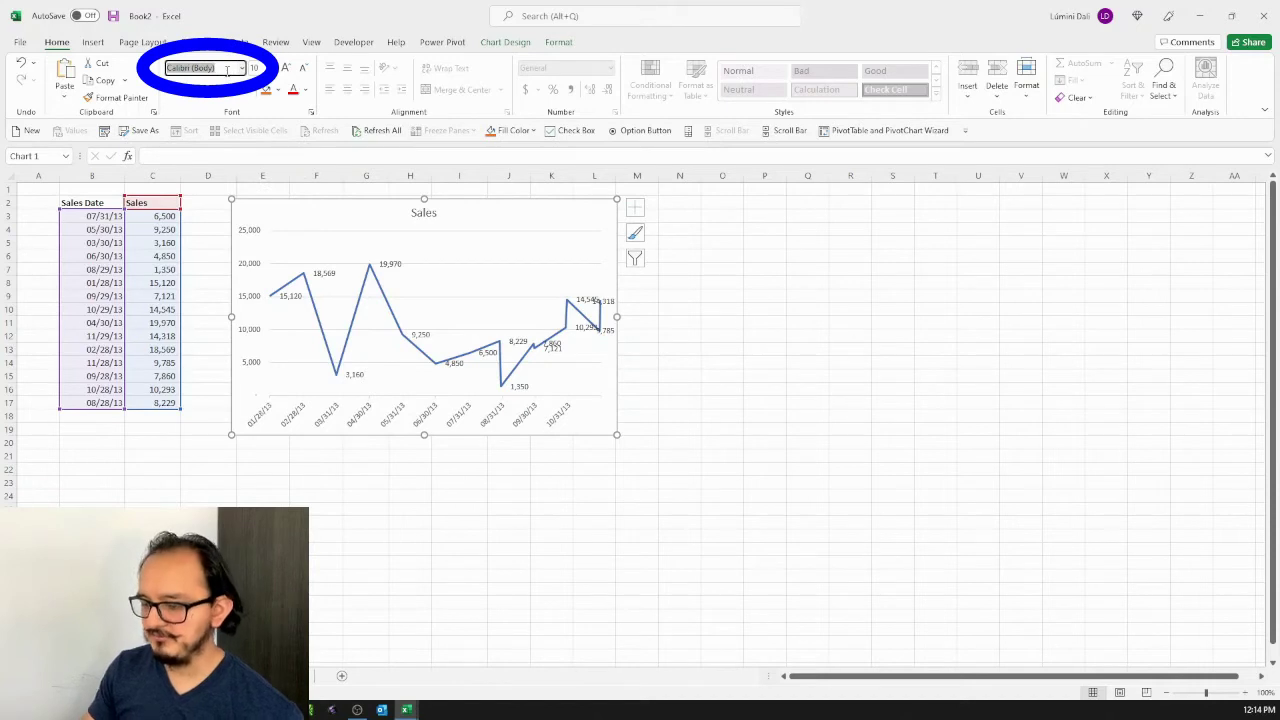
text(Arial)
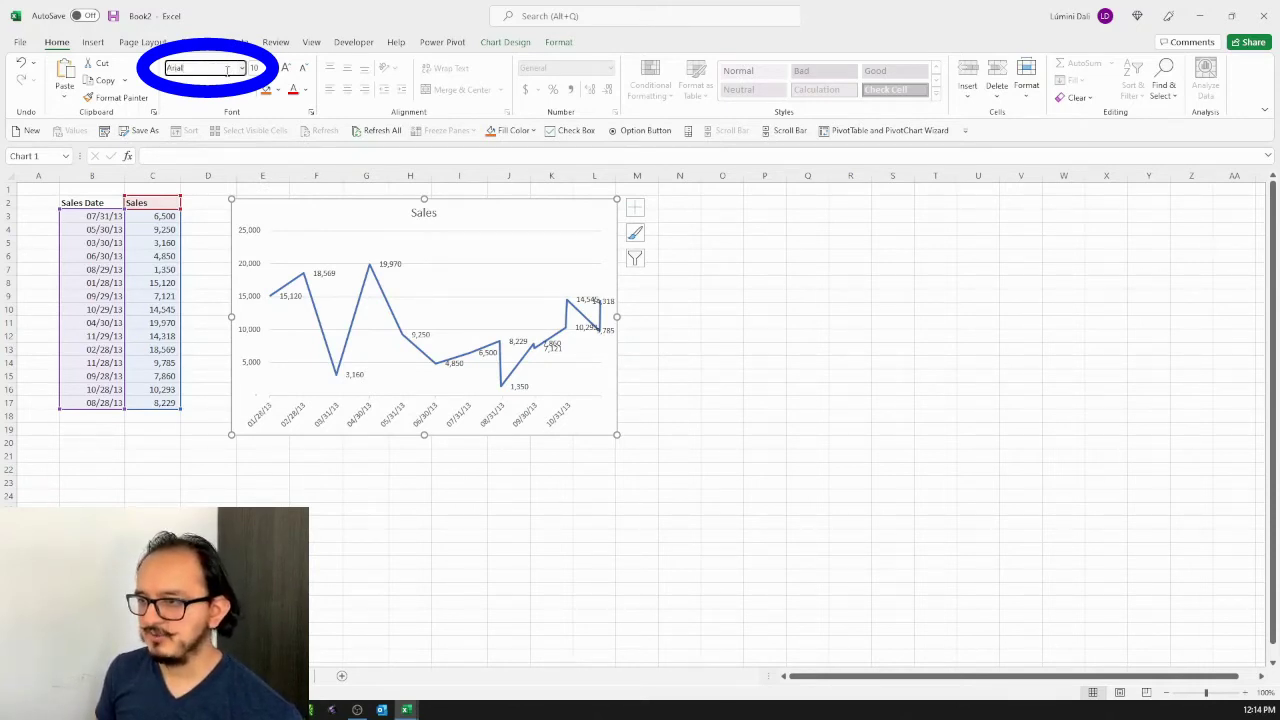
key(Return)
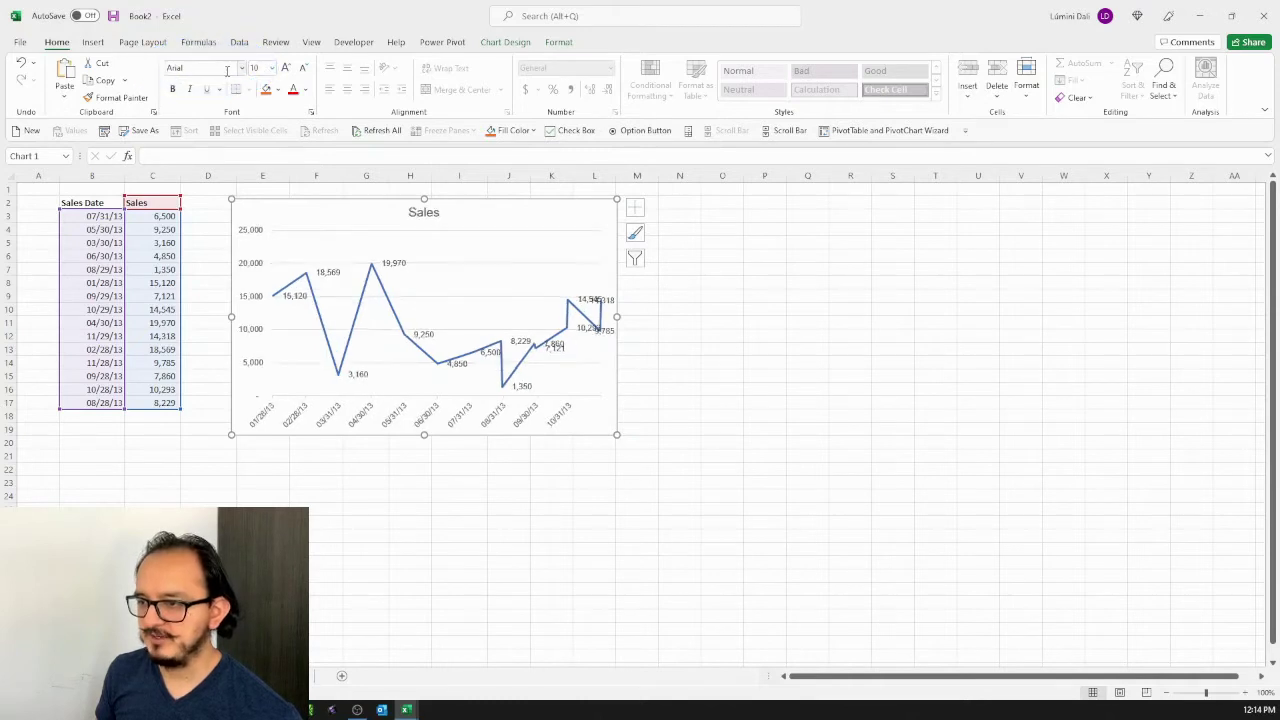
key(Escape)
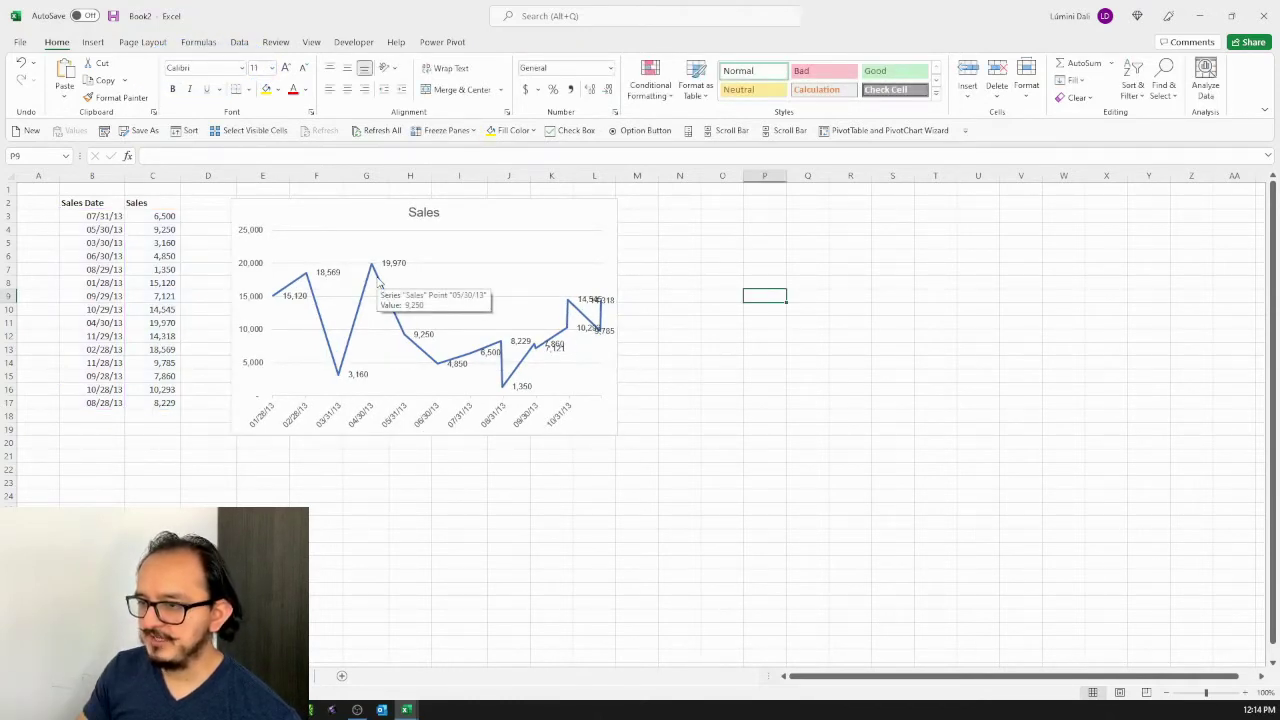
Change the Sales series line to the golden-orange standard color
click(378, 285)
right_click(378, 284)
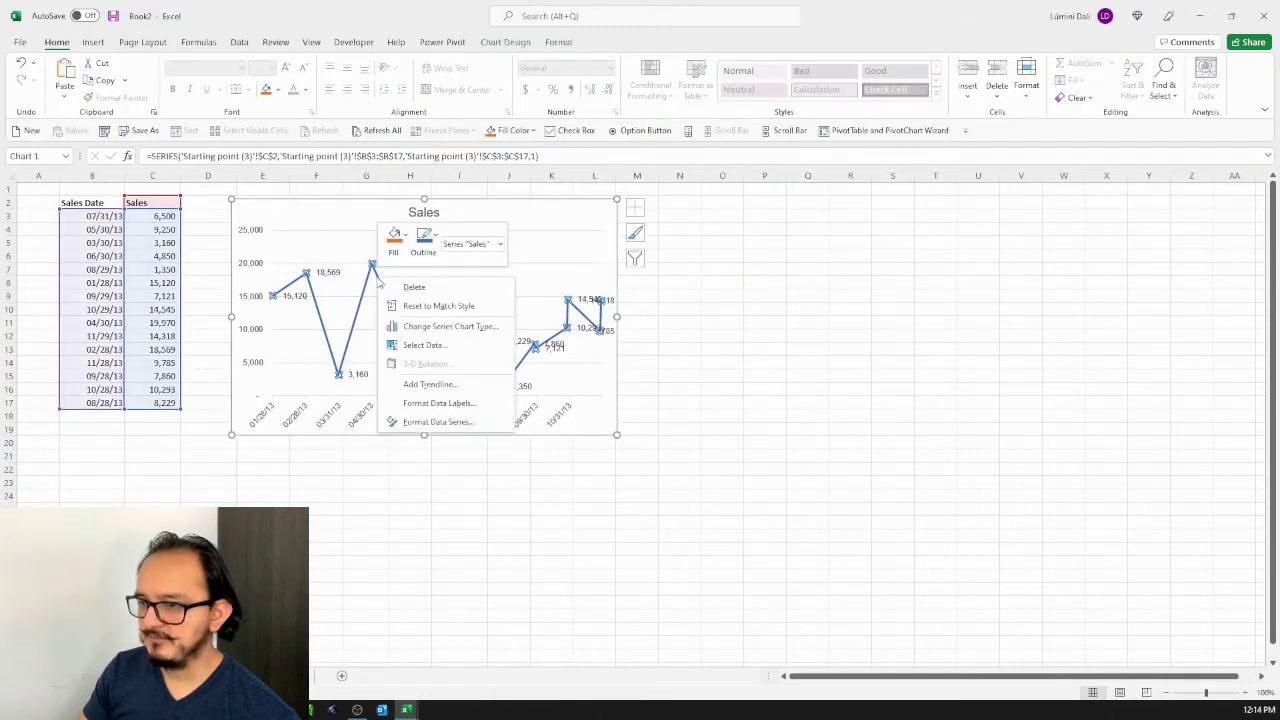
click(437, 422)
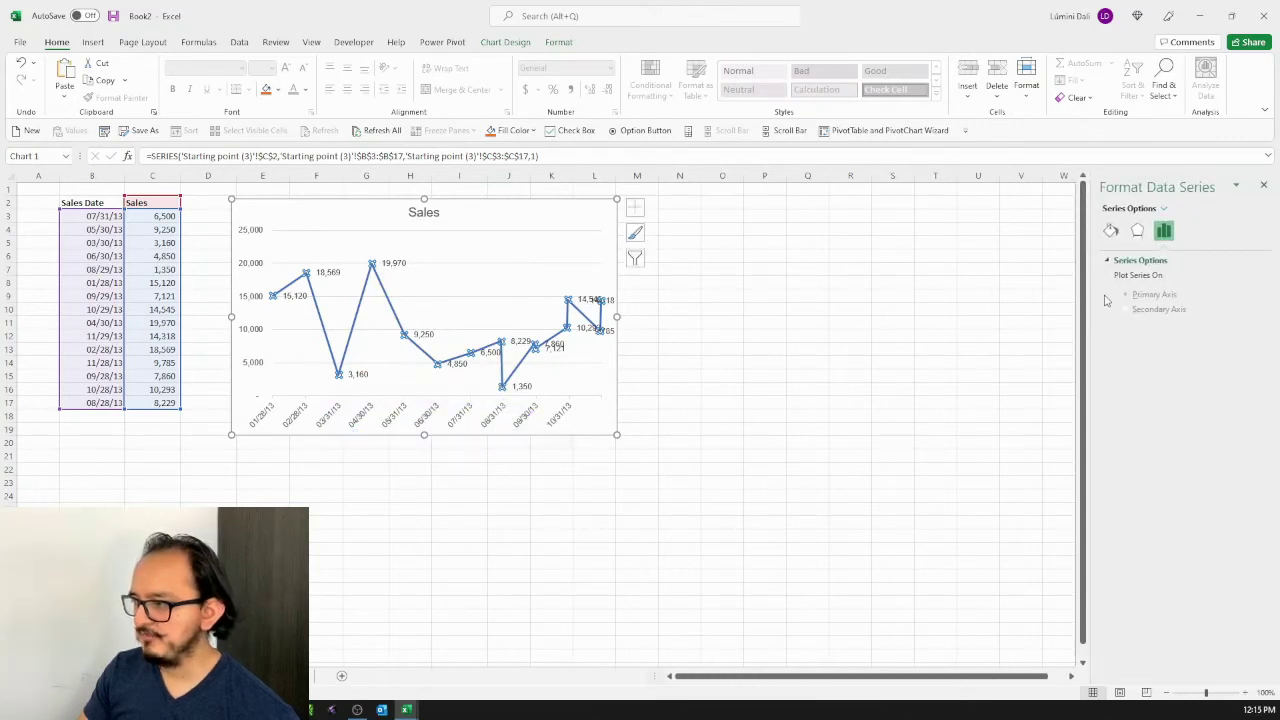
click(1111, 231)
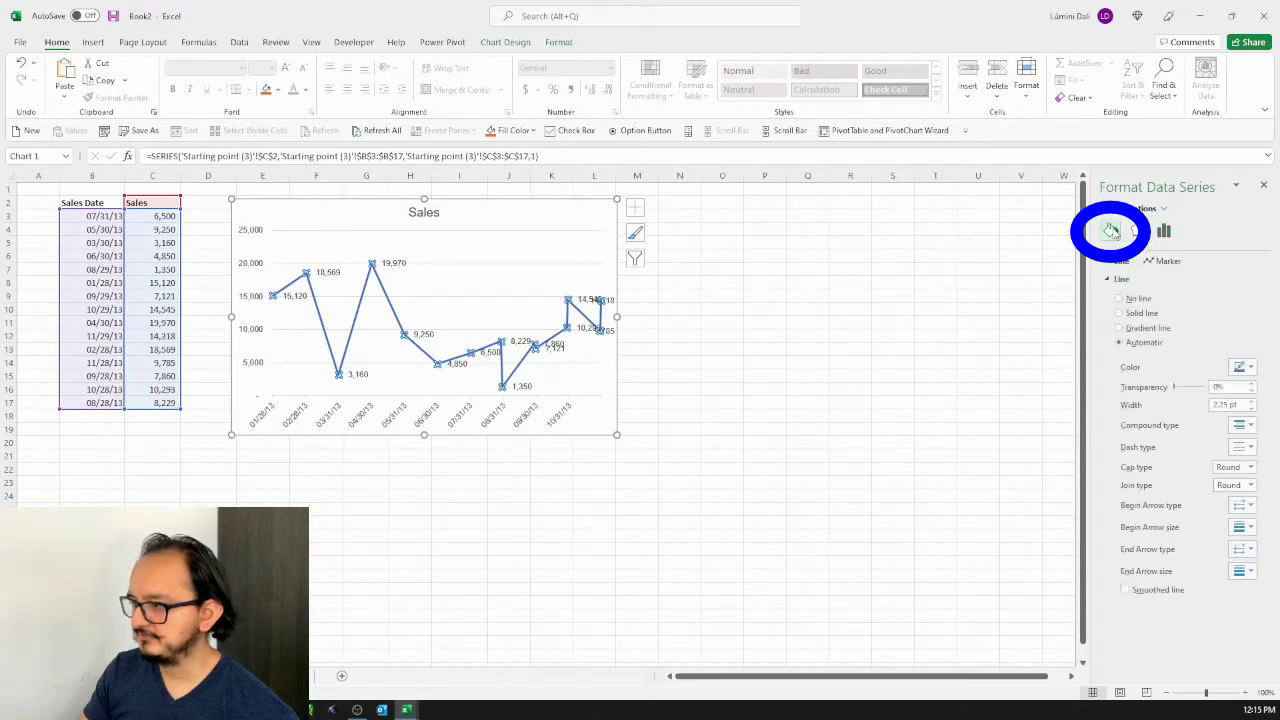
click(1250, 368)
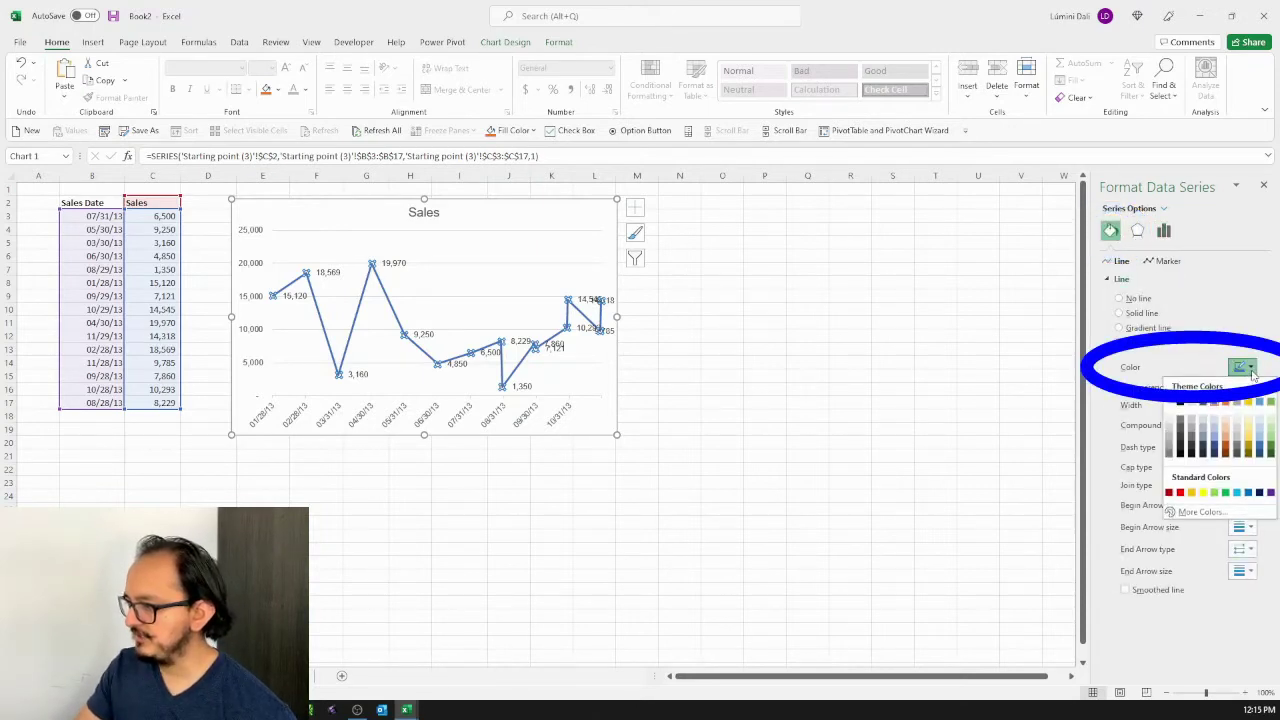
click(1192, 494)
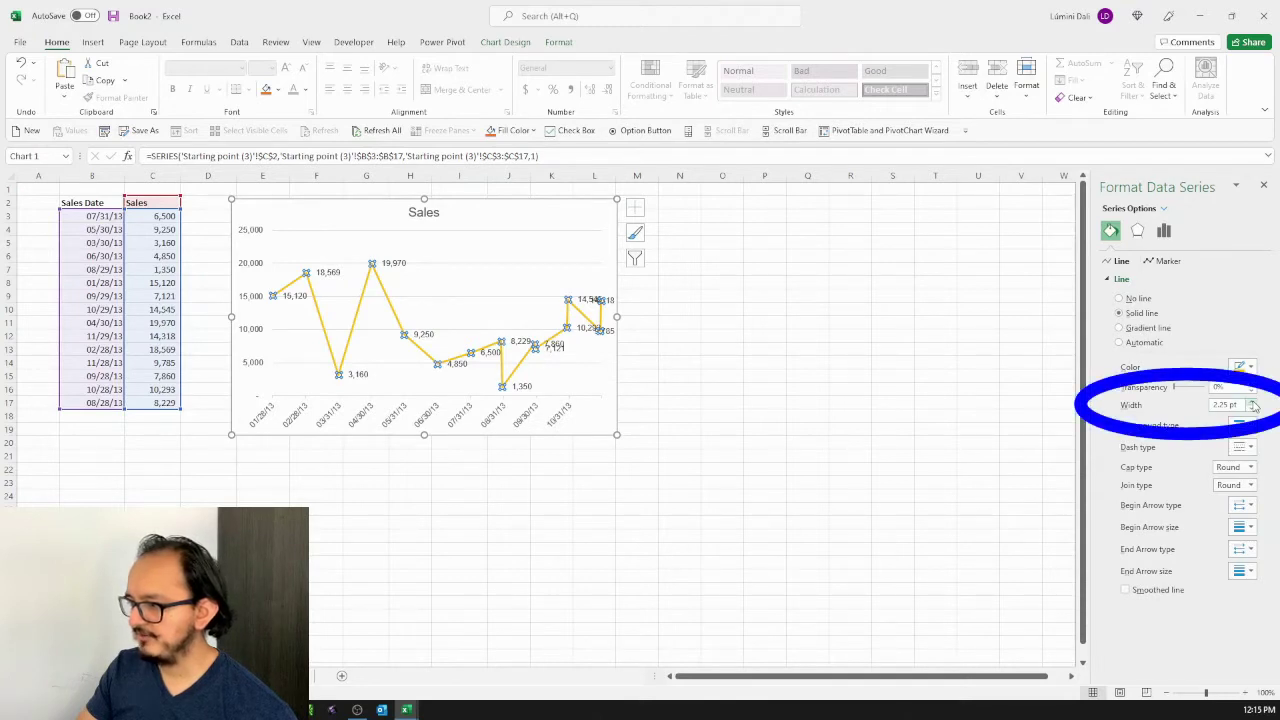
Set the Sales line's width to 4 pt and its dash type to Round Dot
click(1253, 401)
click(1253, 401)
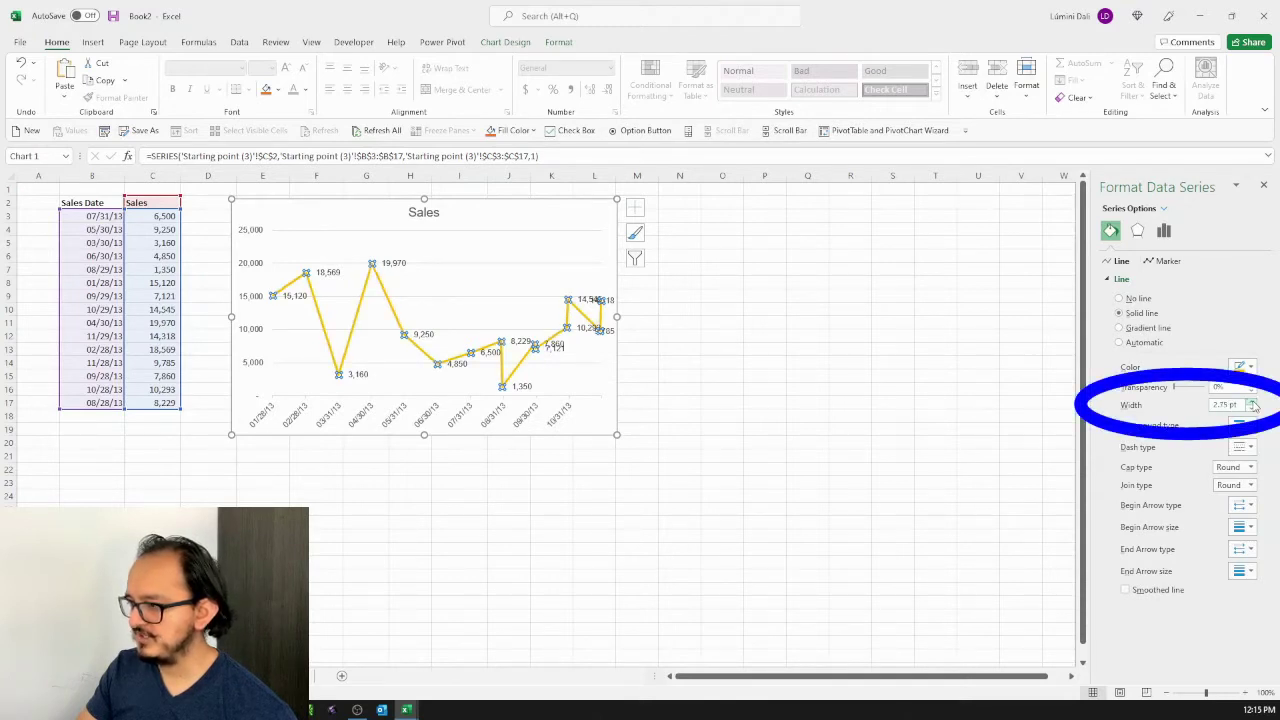
click(1253, 401)
click(1253, 401)
click(1253, 401)
click(1253, 401)
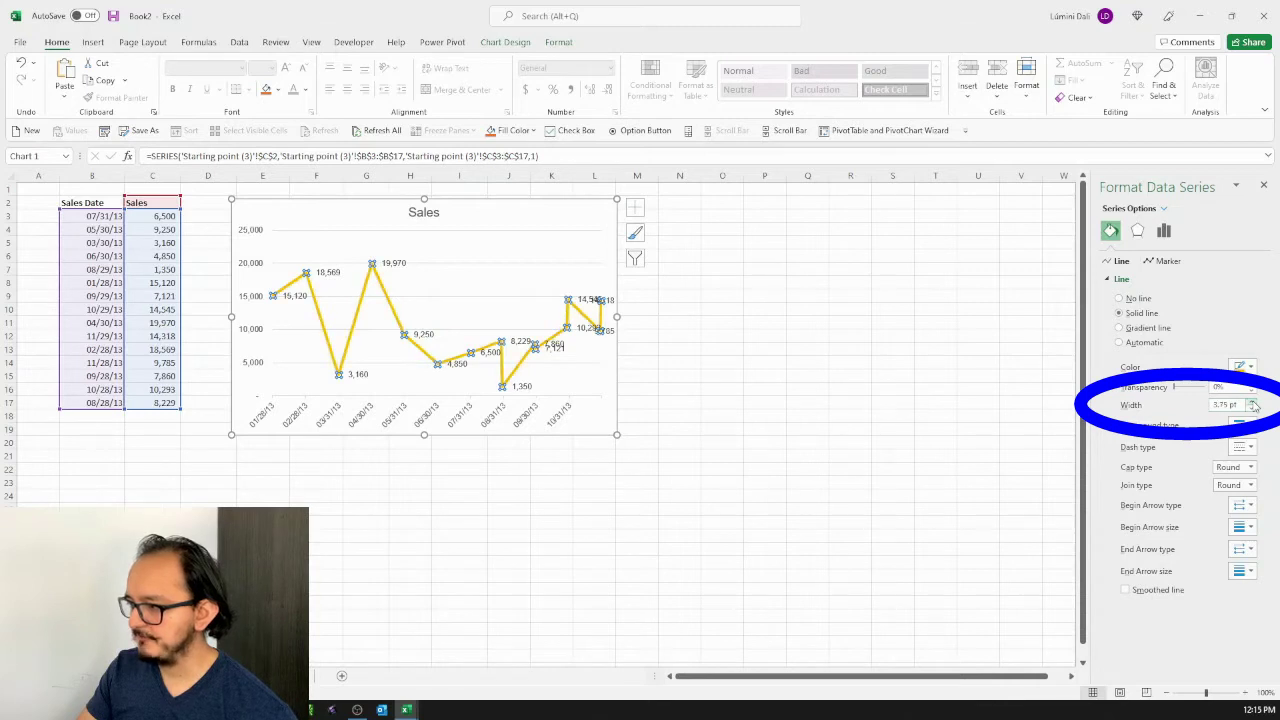
click(1253, 401)
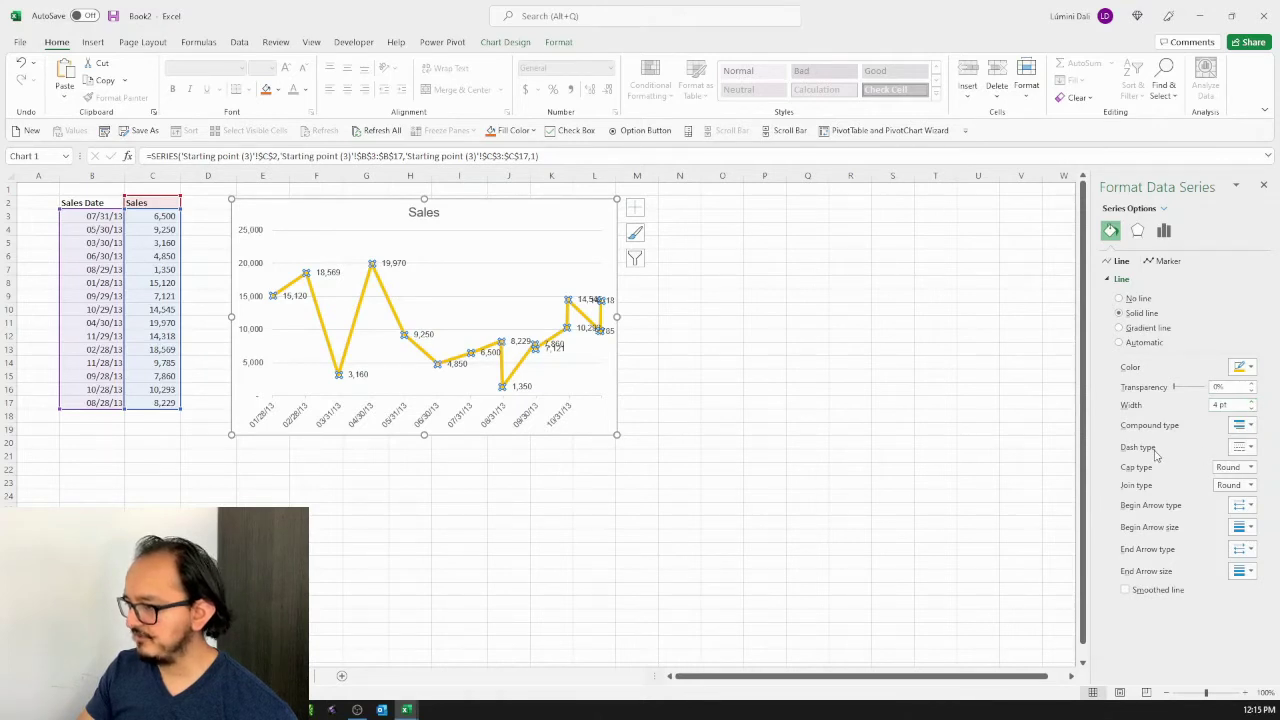
click(1250, 448)
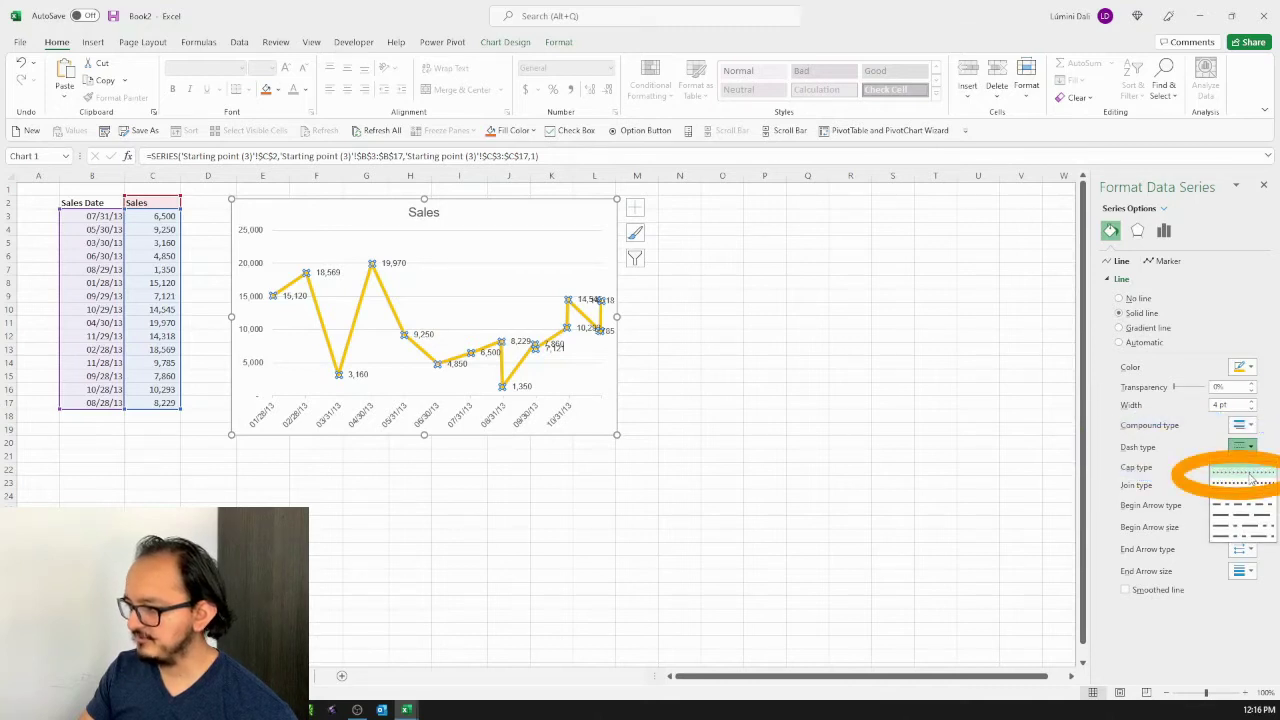
click(1250, 479)
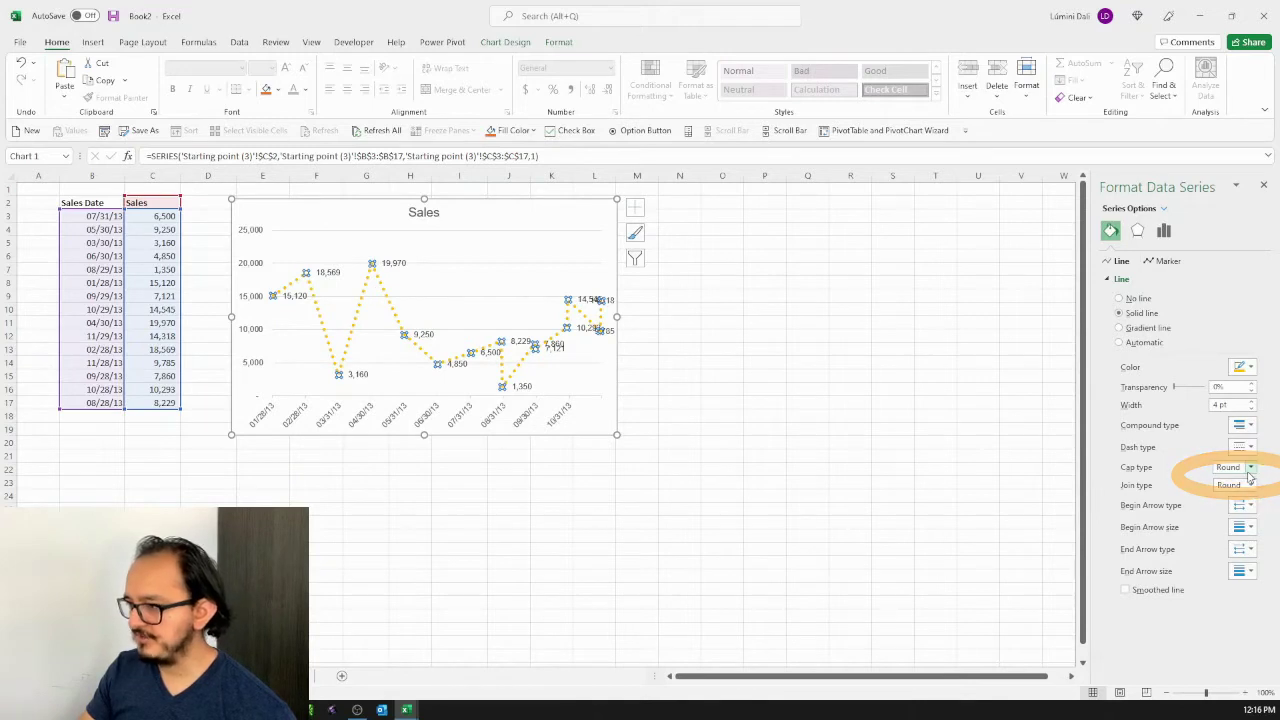
Turn on built-in markers for the Sales line and choose the triangle type
click(1172, 263)
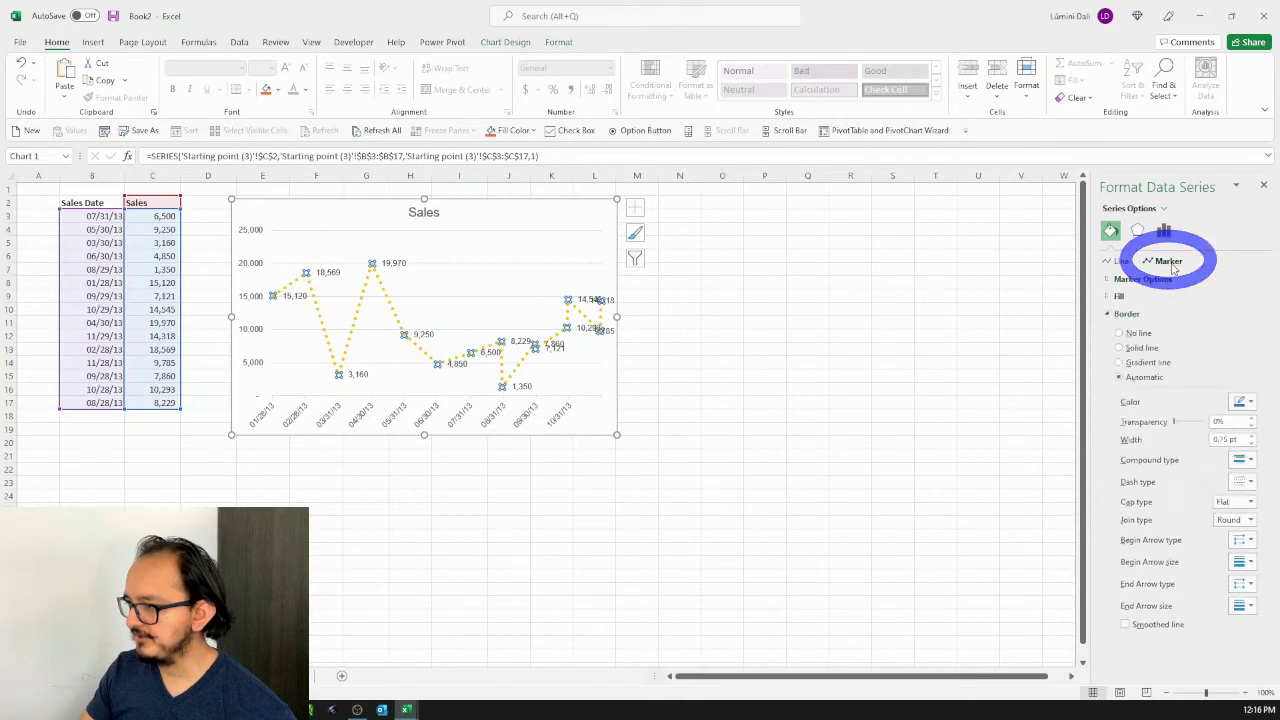
click(1108, 280)
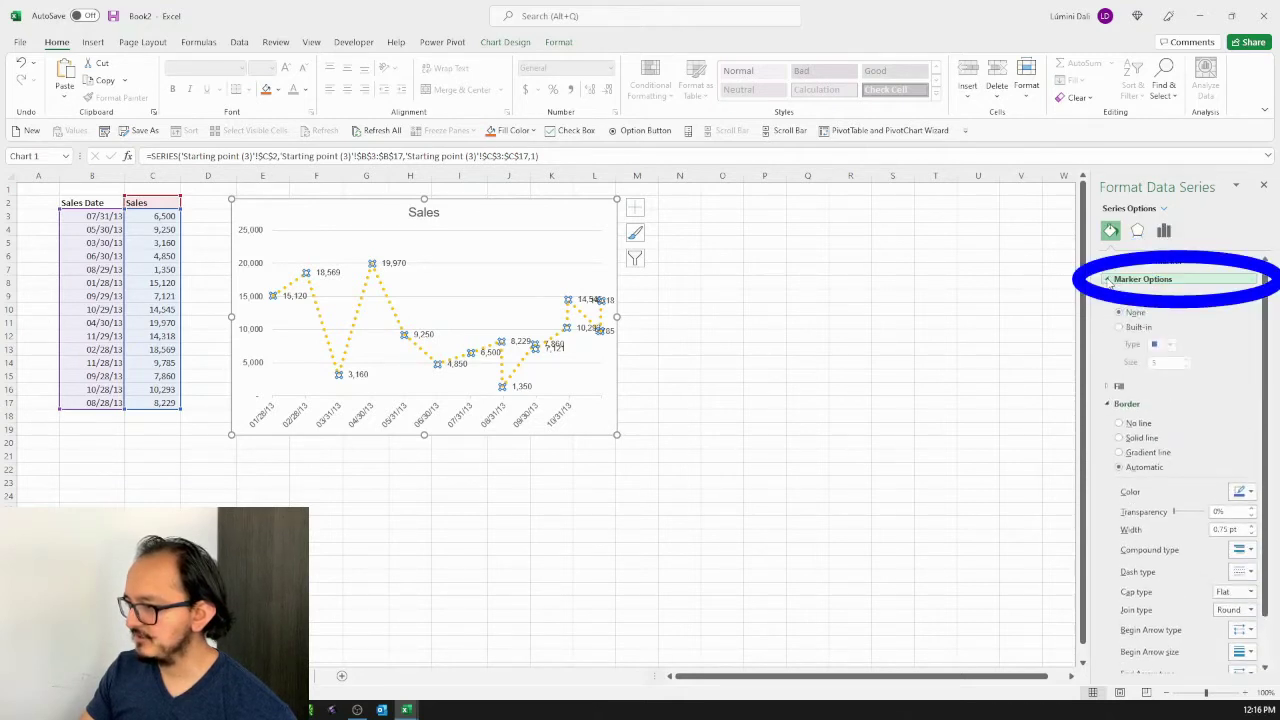
click(1125, 328)
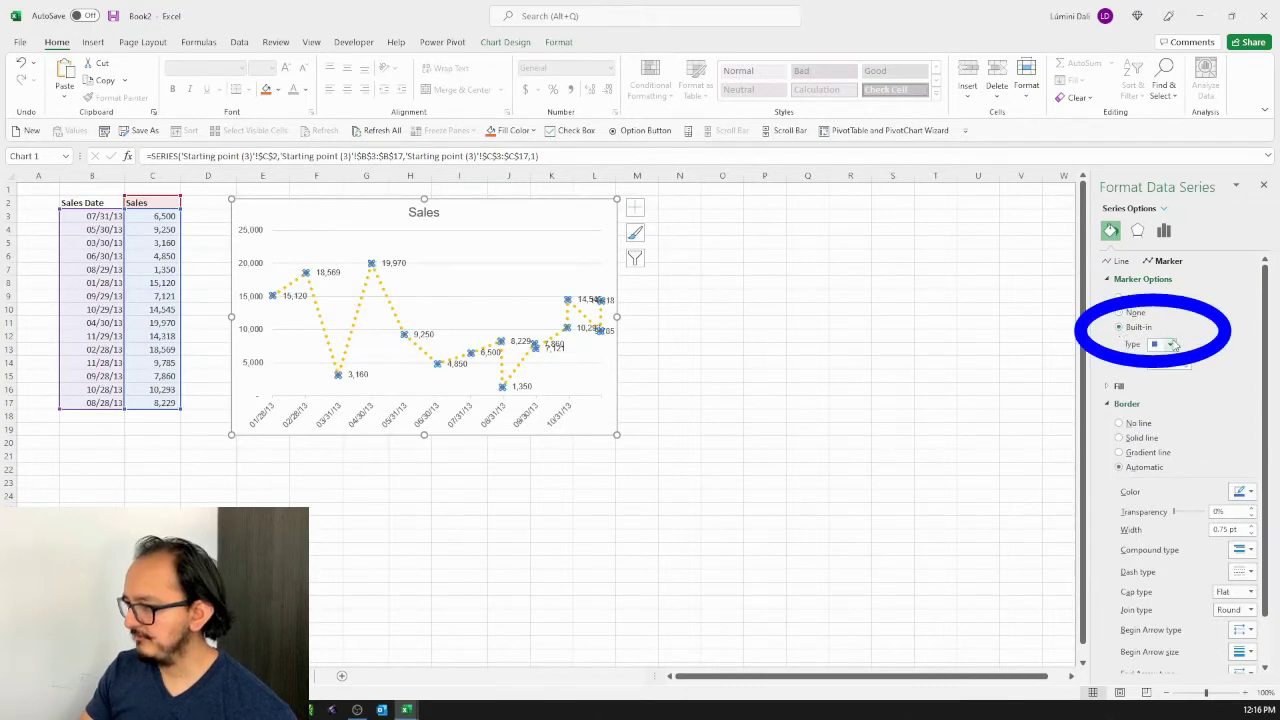
click(1171, 345)
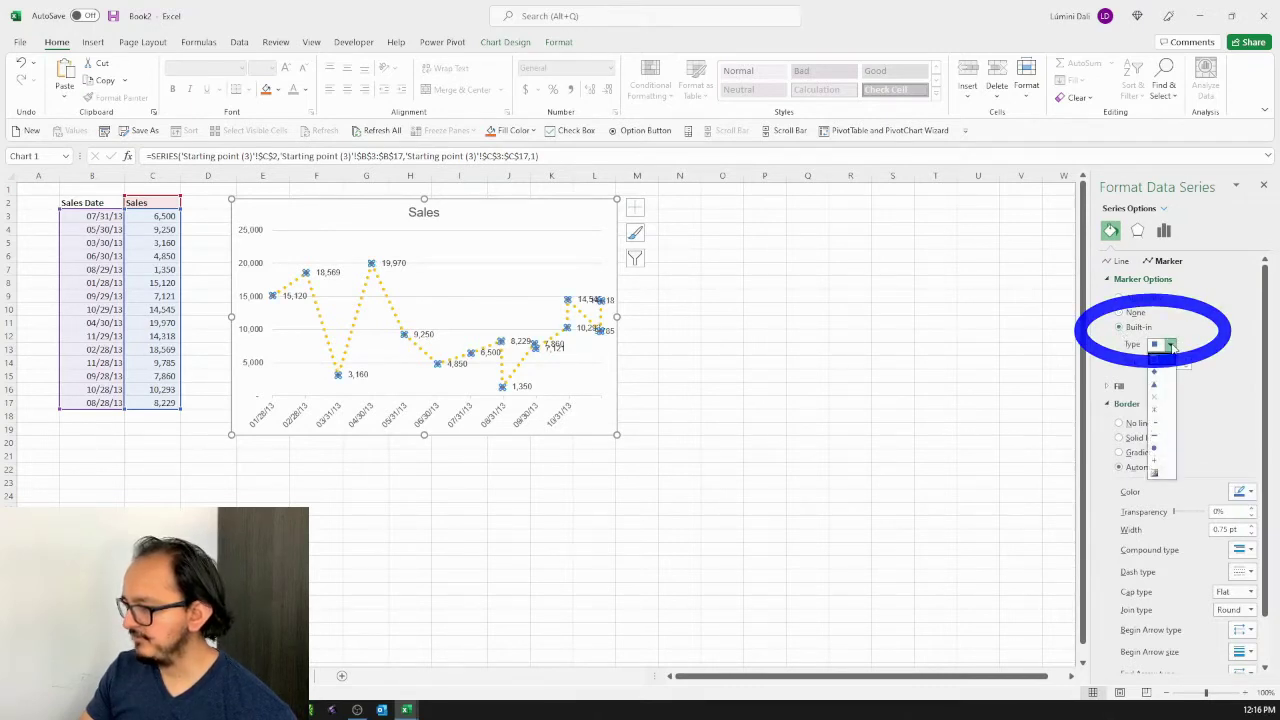
click(1166, 386)
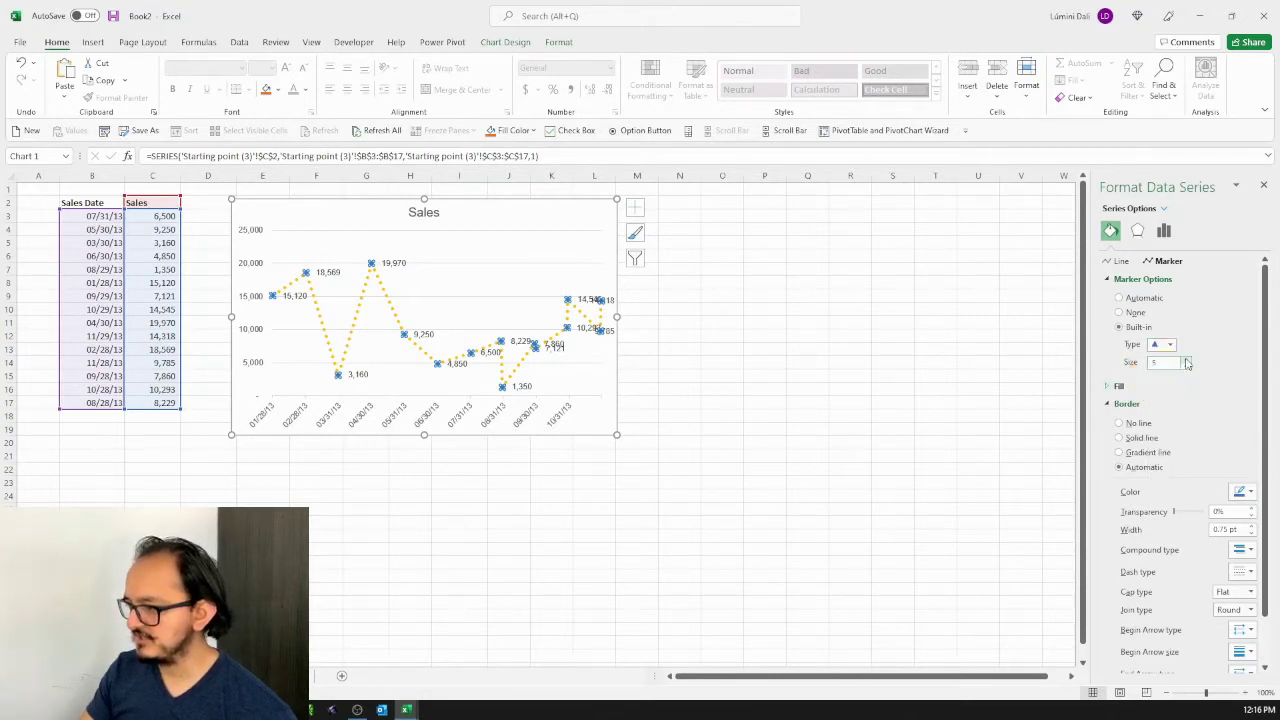
Set the size of the Sales line's triangle markers to 8
click(1187, 360)
click(1187, 360)
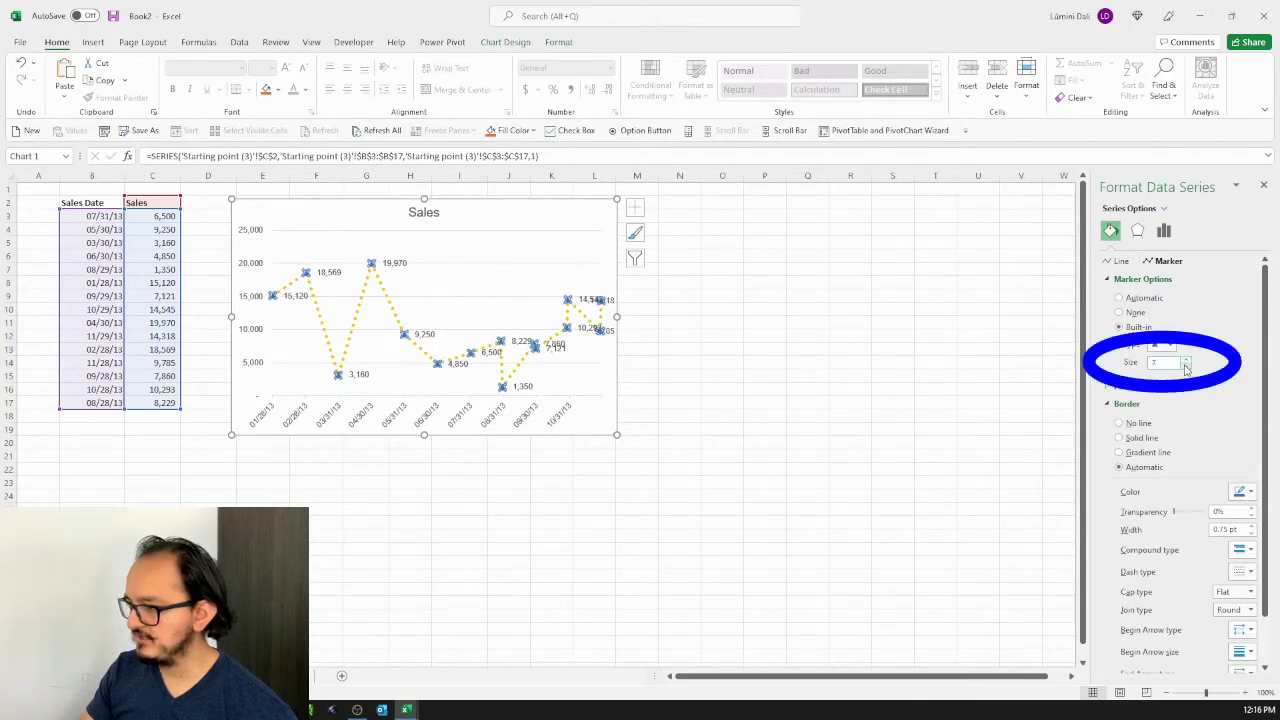
click(1187, 367)
click(1187, 367)
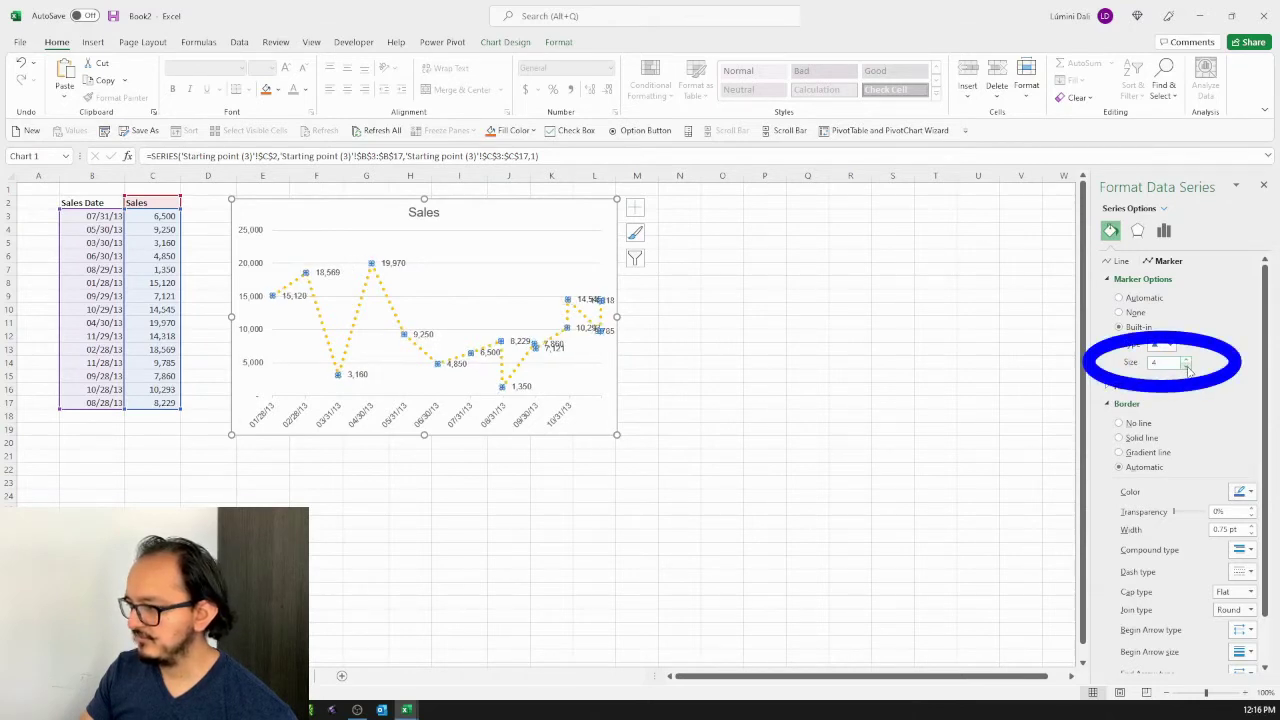
click(1187, 360)
click(1187, 360)
click(1187, 360)
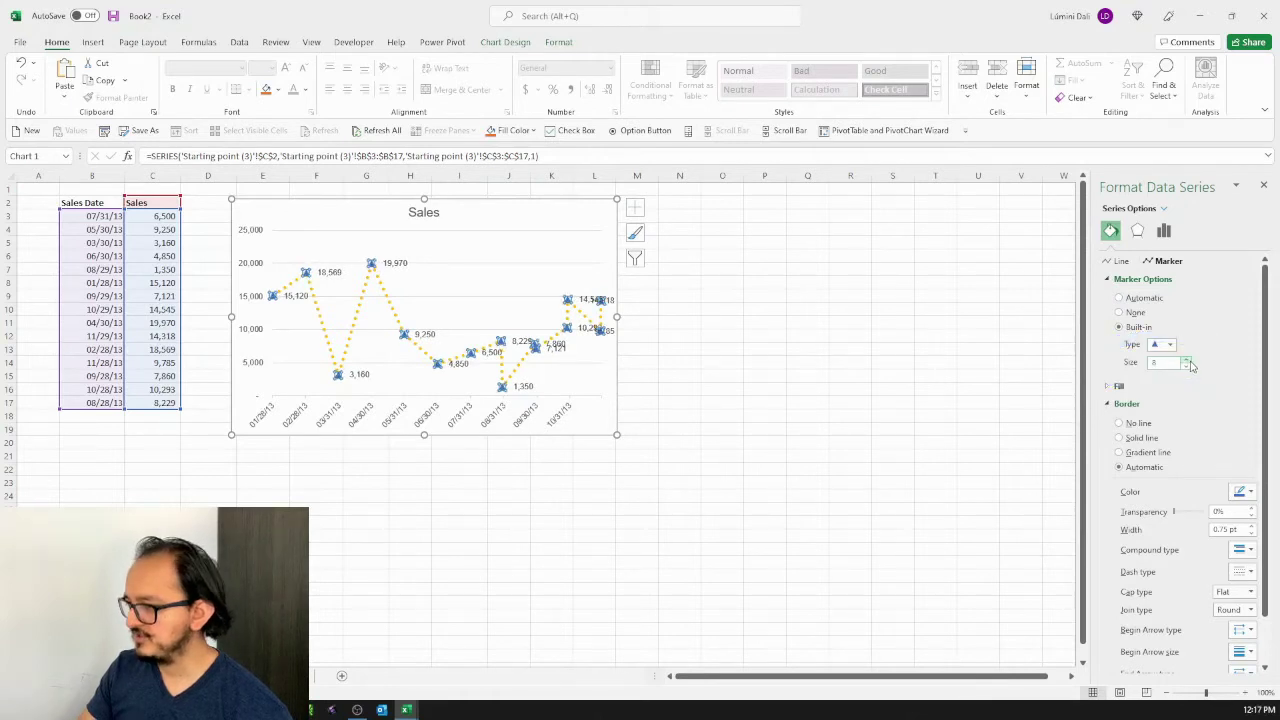
Fill the Sales line's markers with Gold, Accent 4, Darker 25% and set their border to no line
click(1109, 387)
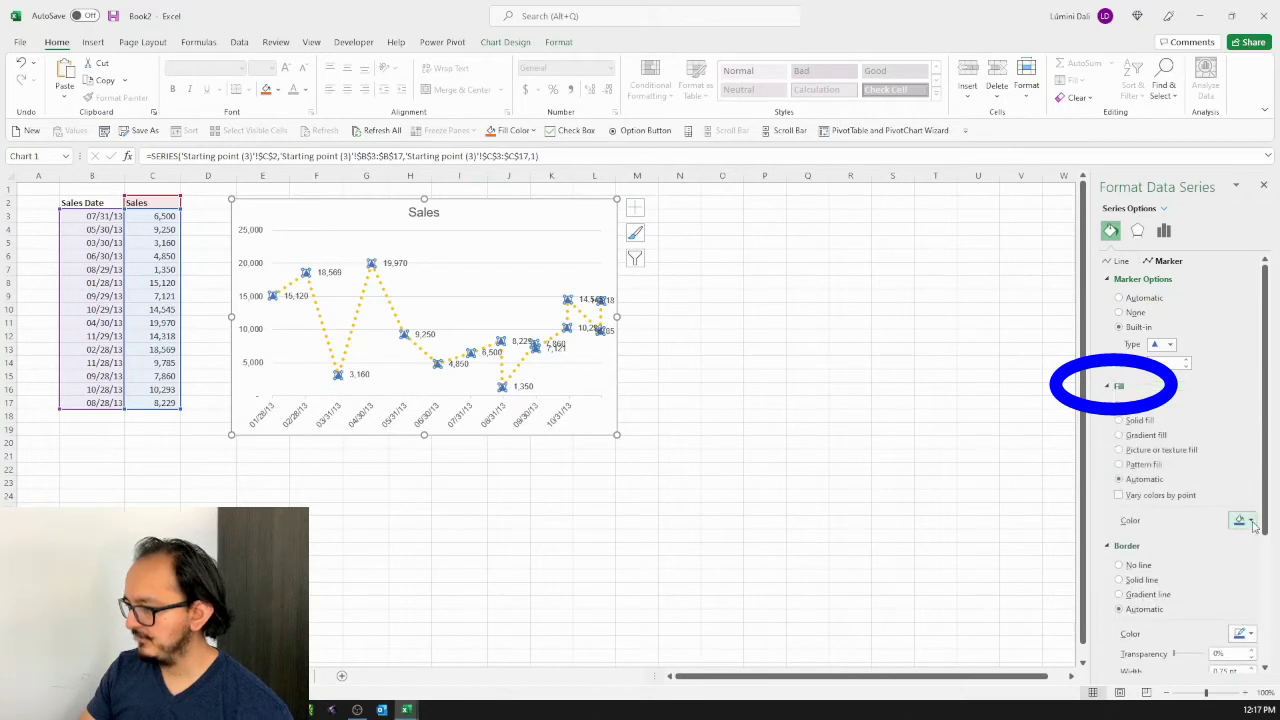
click(1253, 522)
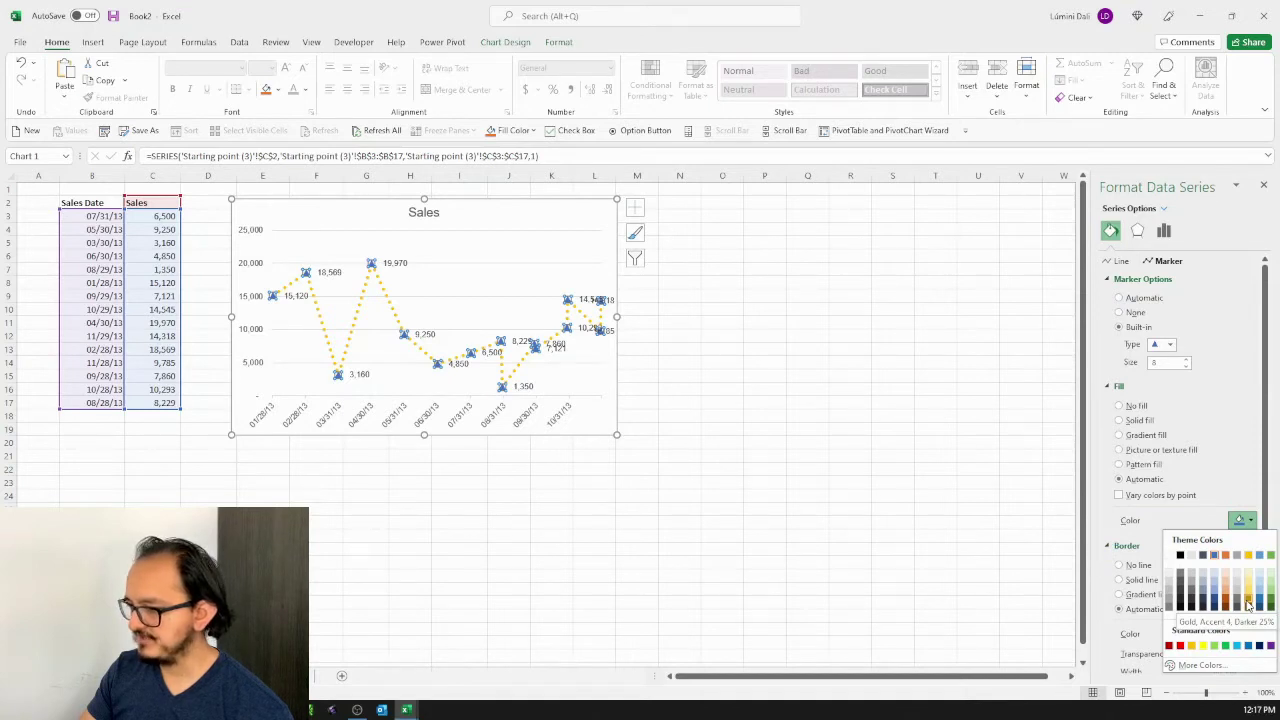
click(1248, 605)
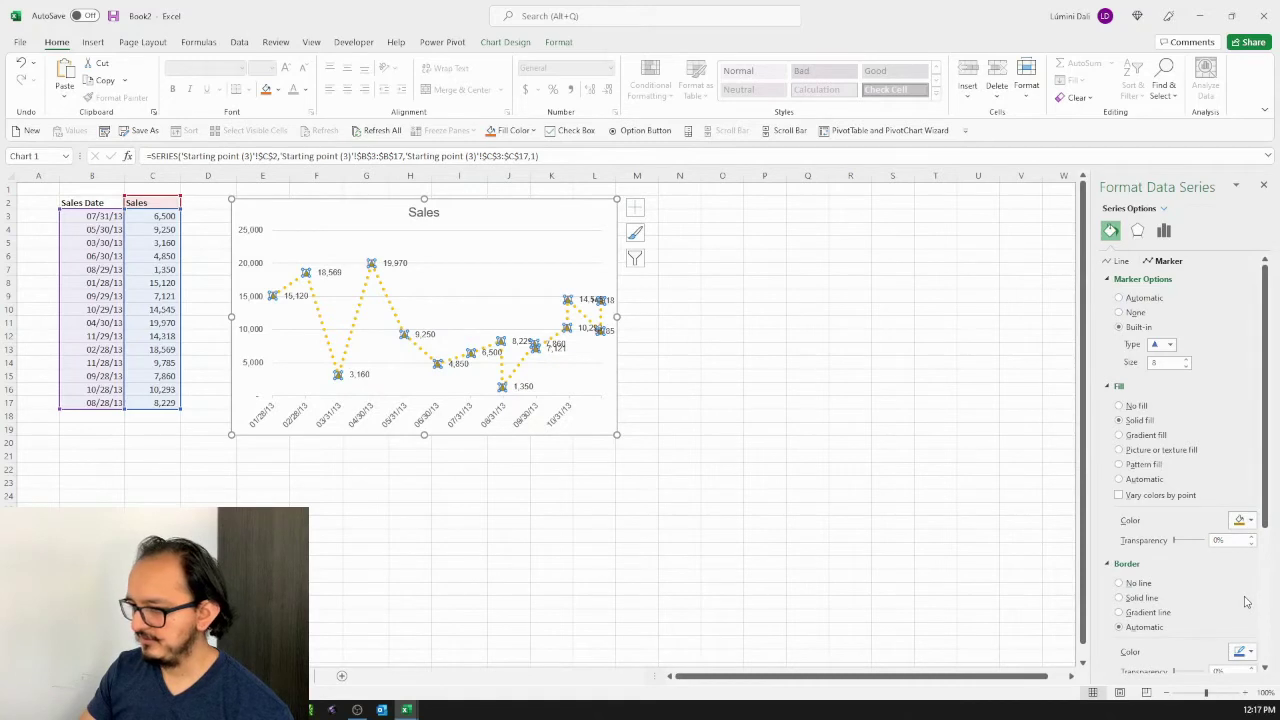
click(1140, 584)
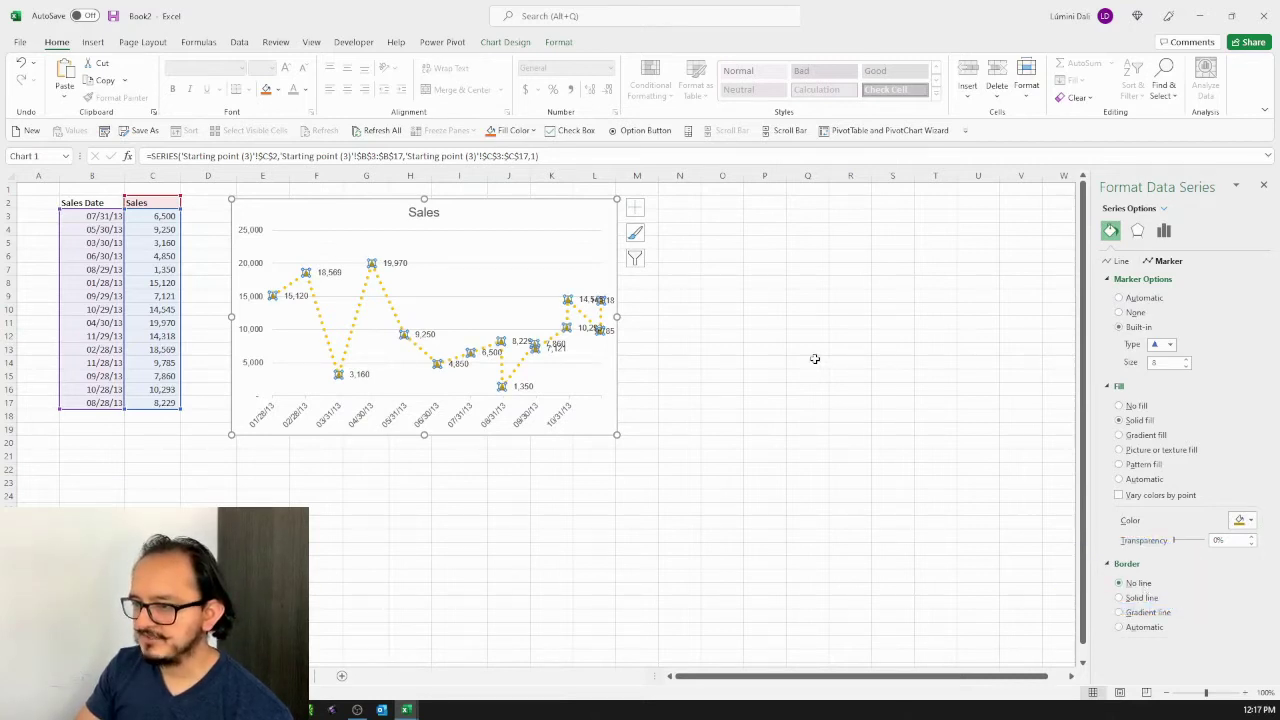
Remove the major horizontal gridlines from the Sales chart and add a data table with no legend keys
click(475, 268)
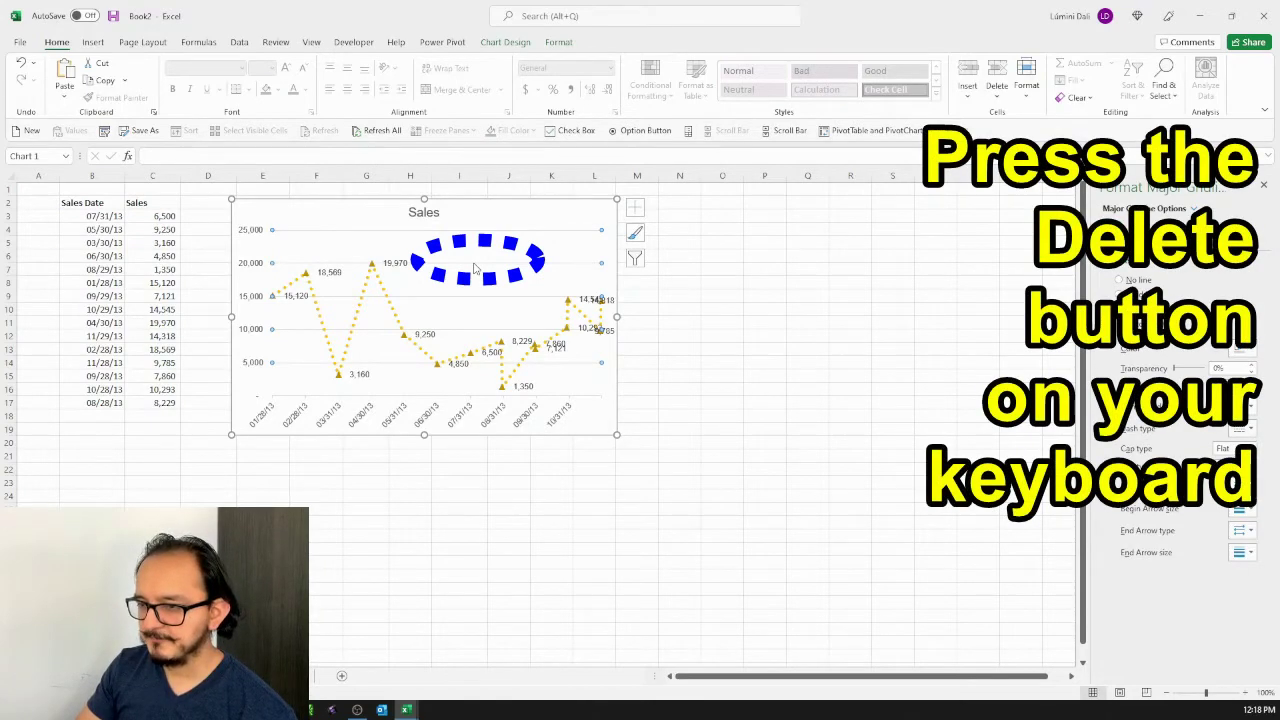
key(Delete)
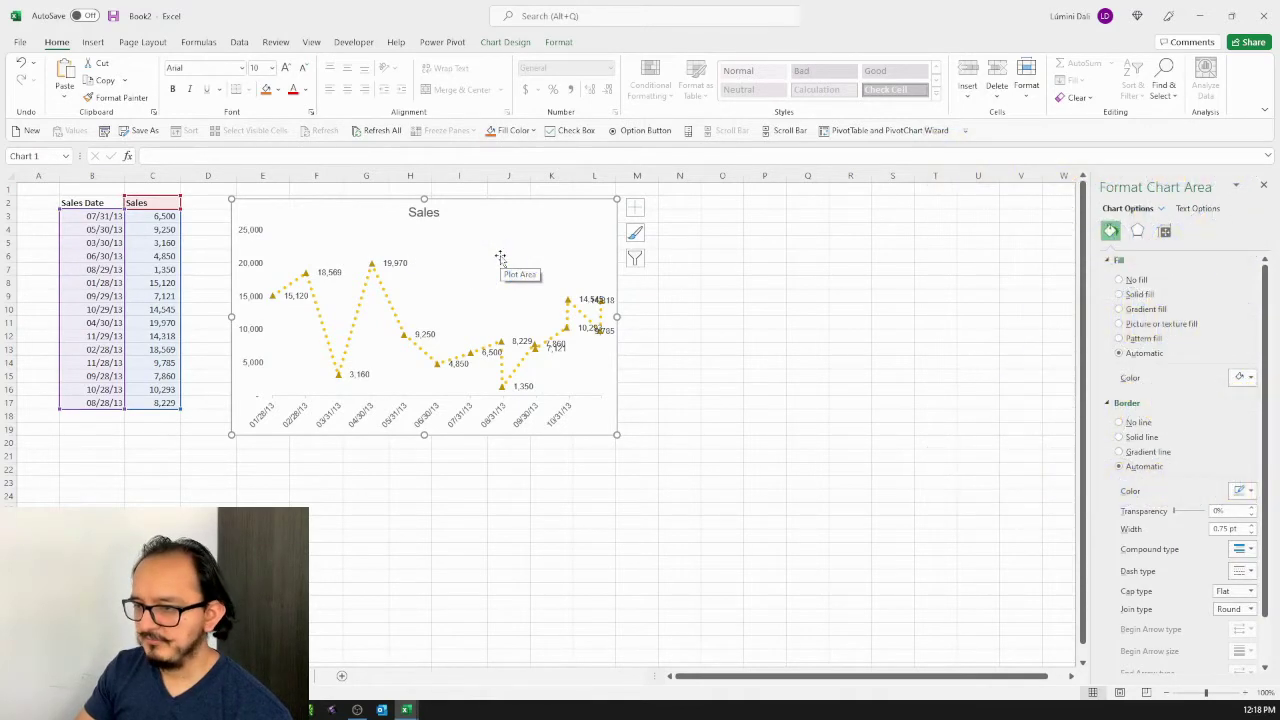
click(516, 46)
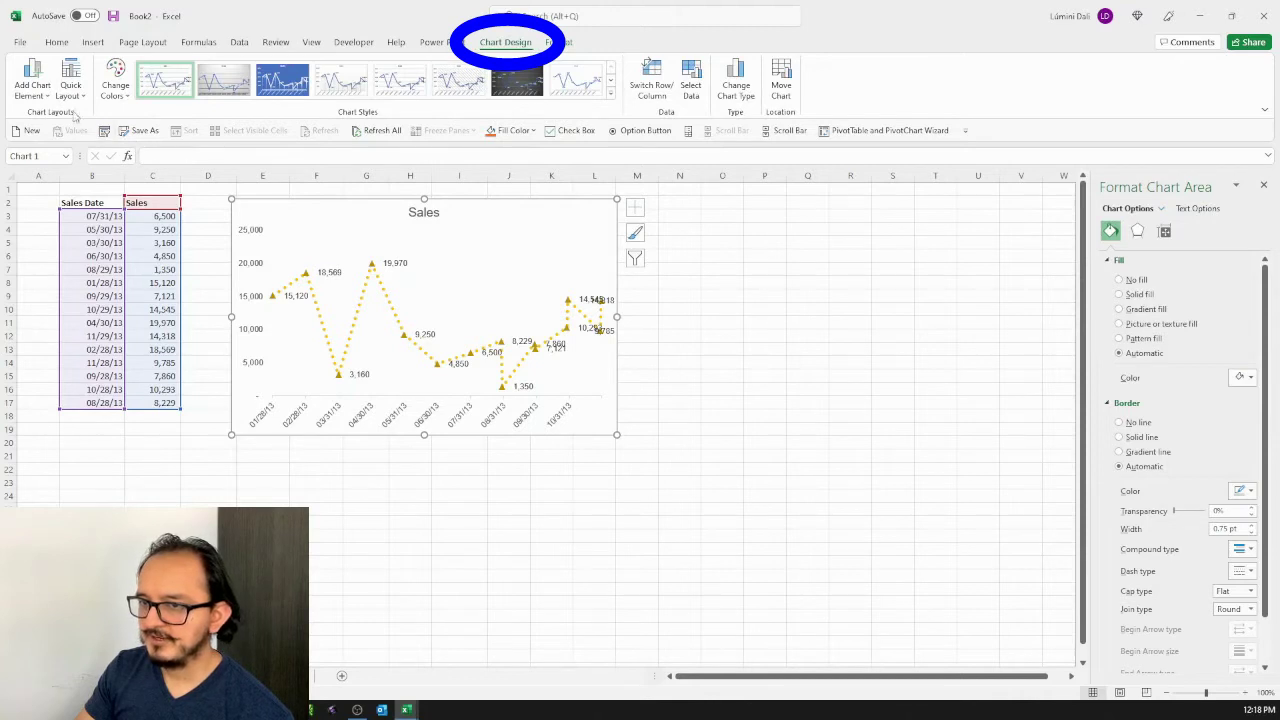
click(45, 98)
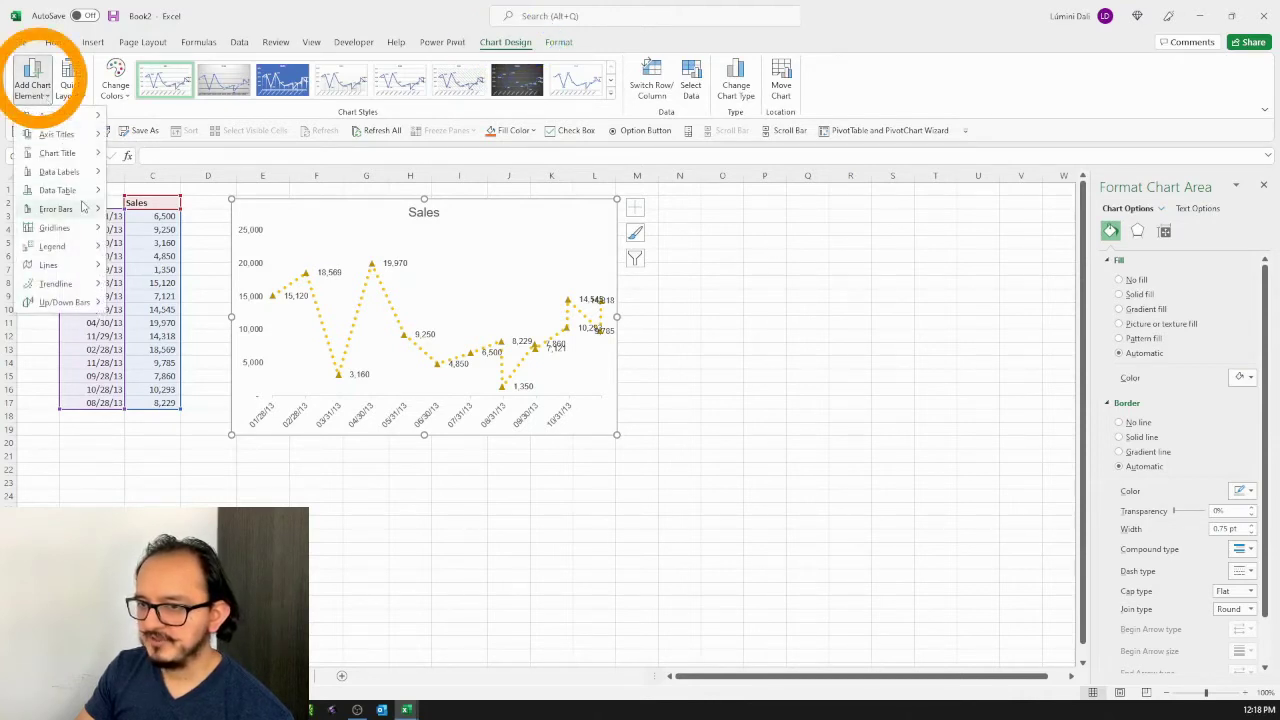
mouse_move(88, 194)
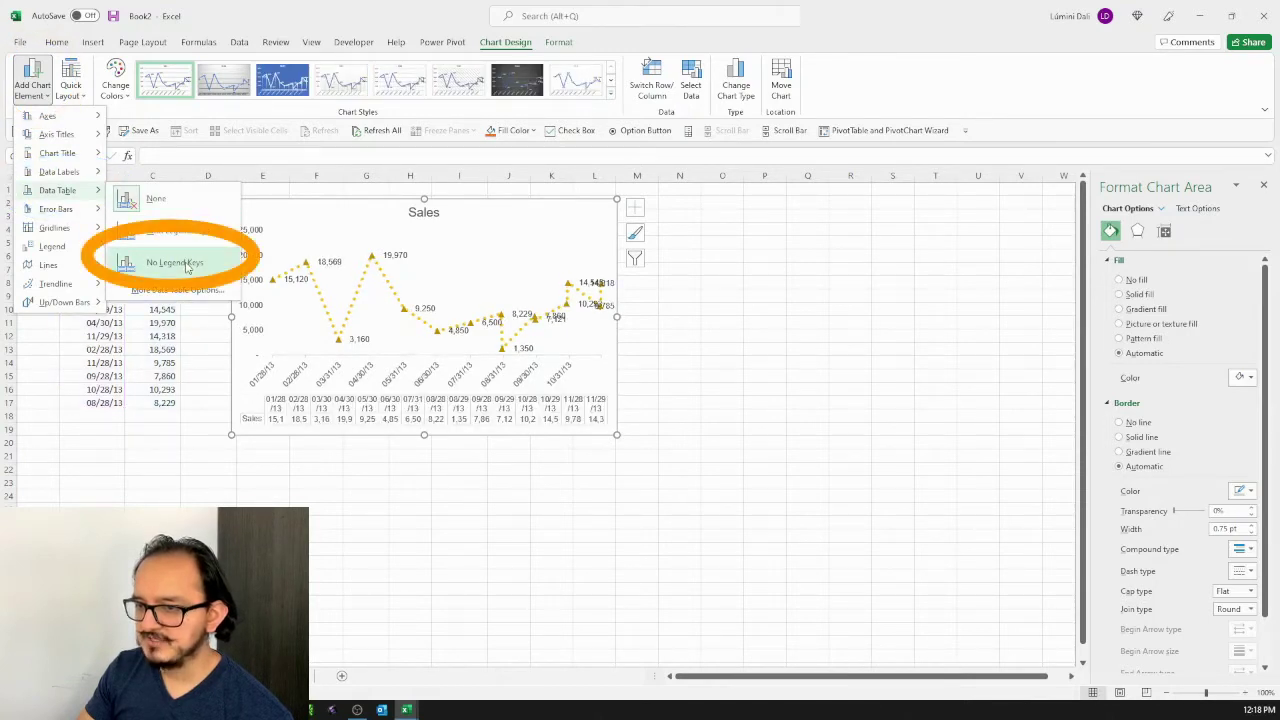
click(186, 265)
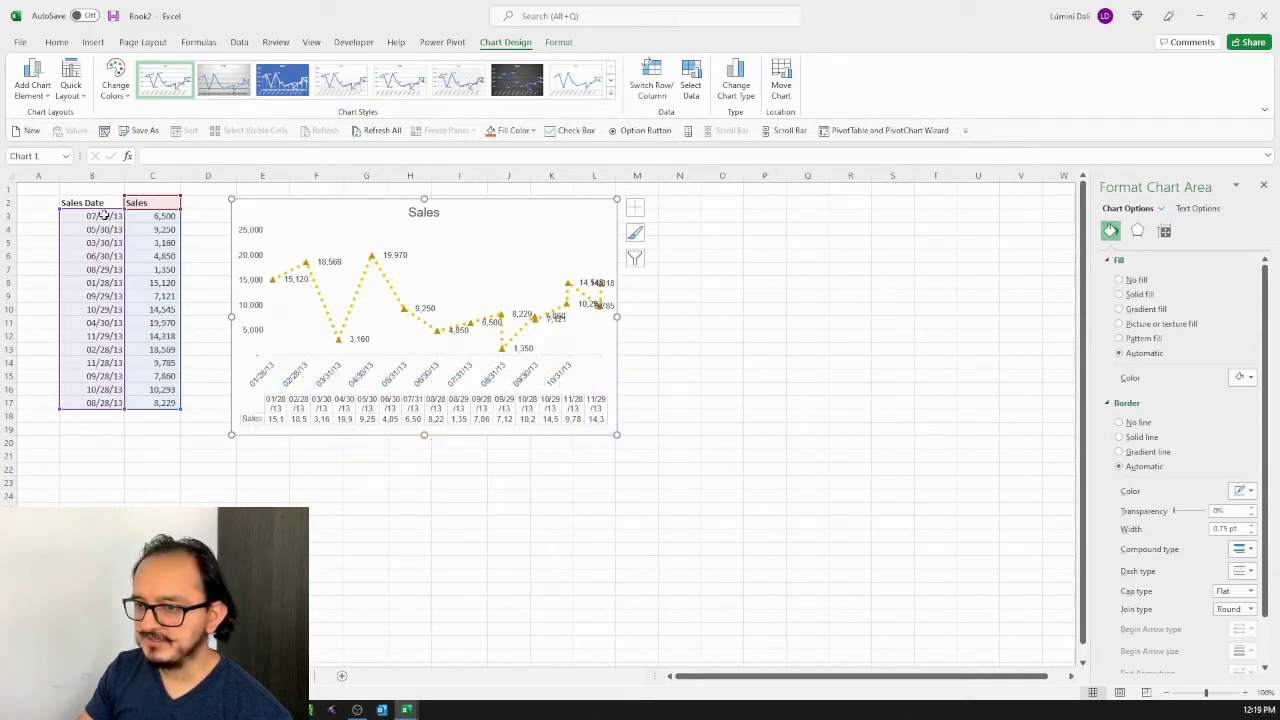
Format the sales dates in B3:B17 with the 3/14 date type, showing only month and day
drag(104, 215, 116, 403)
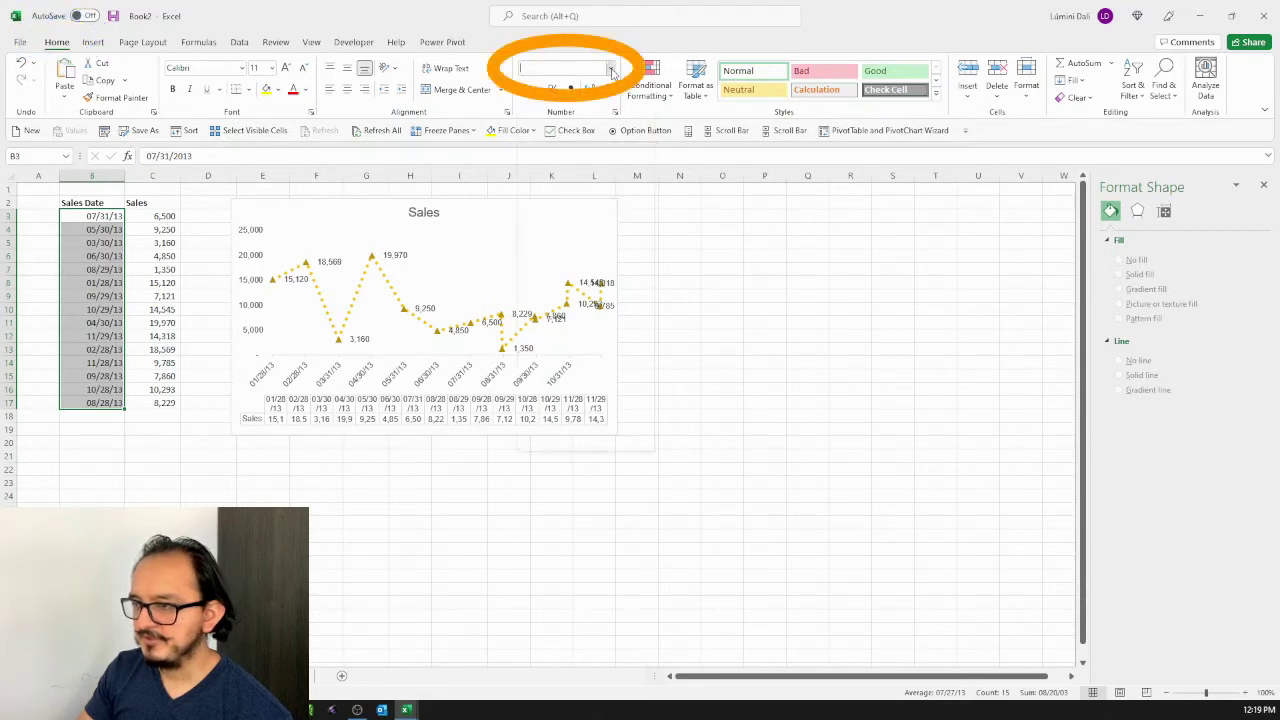
click(611, 70)
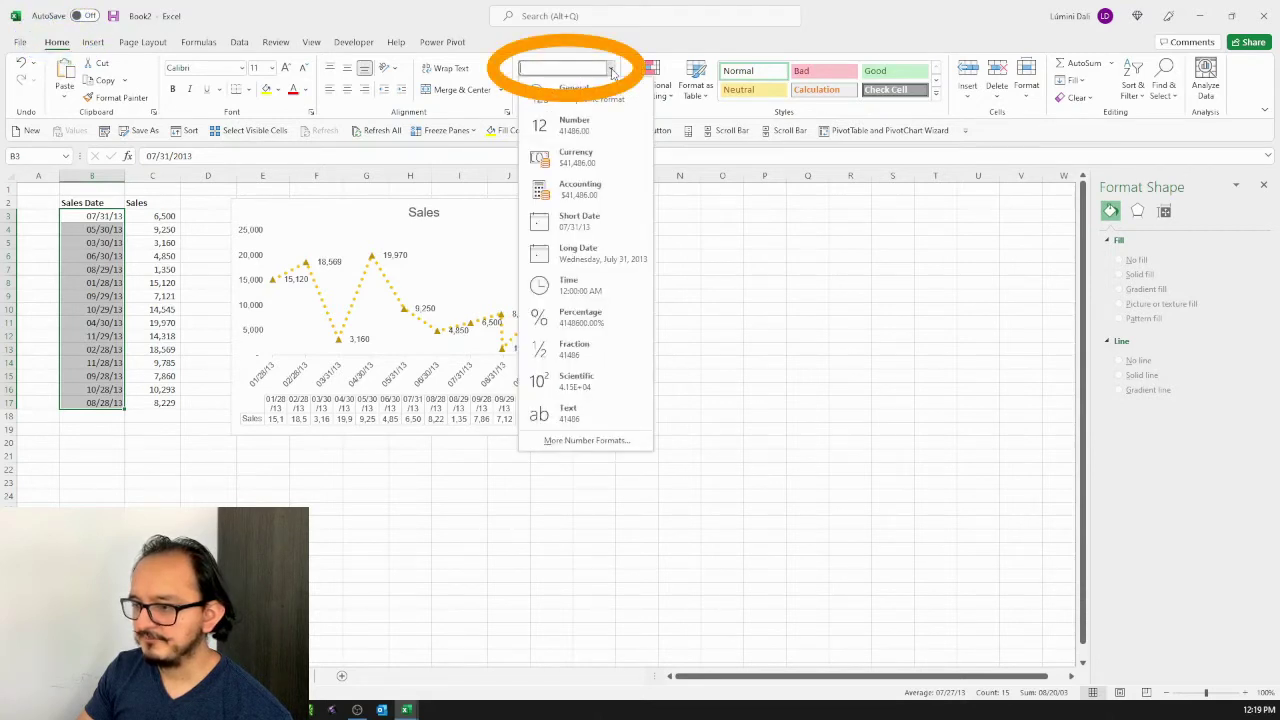
click(587, 441)
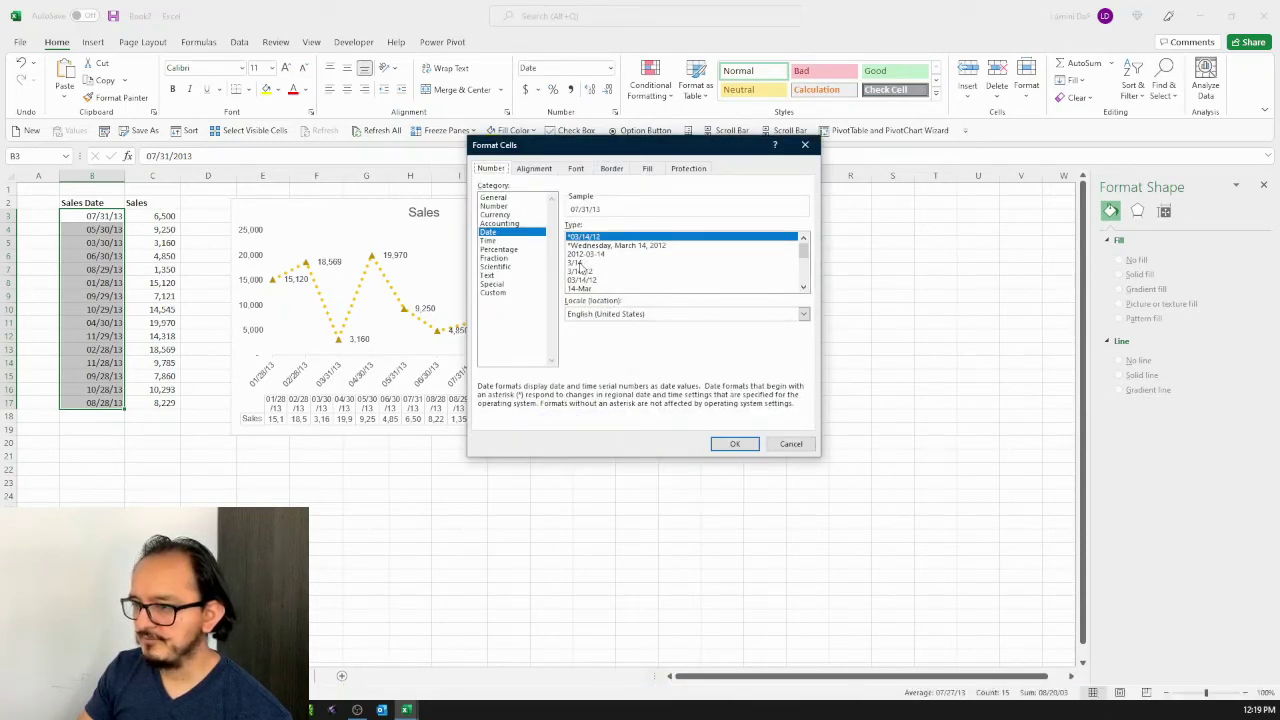
click(579, 263)
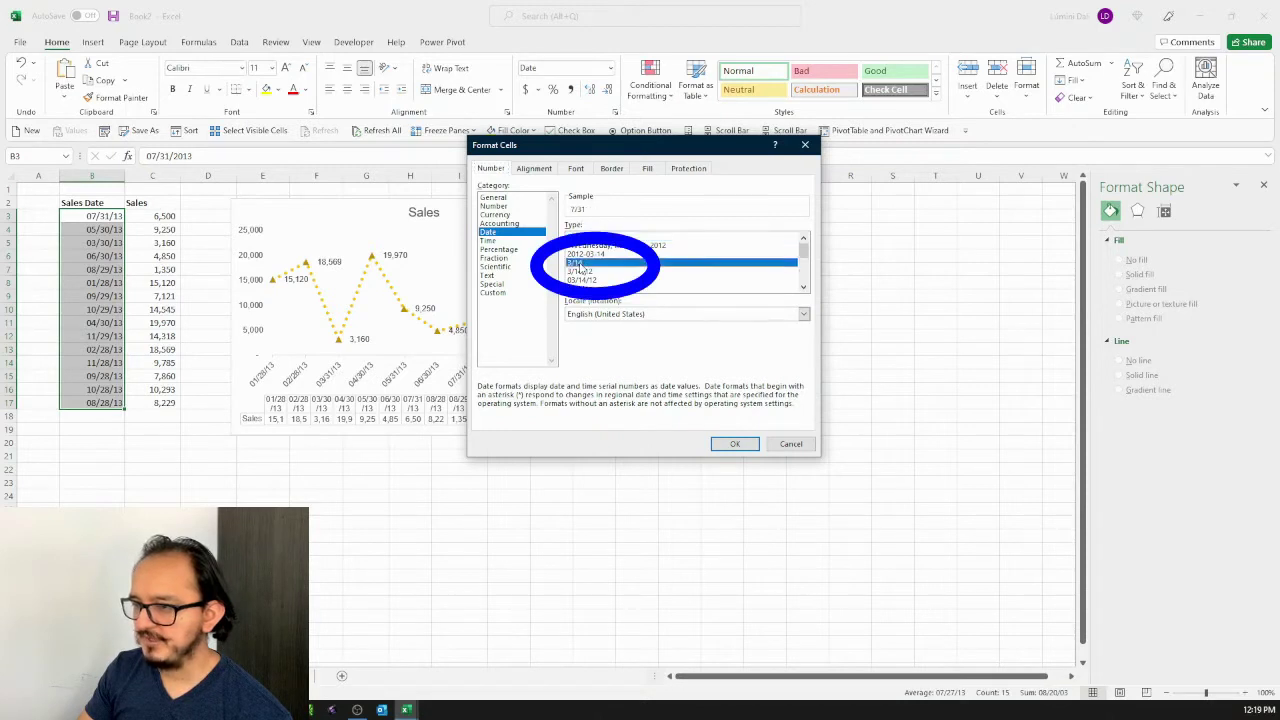
click(735, 443)
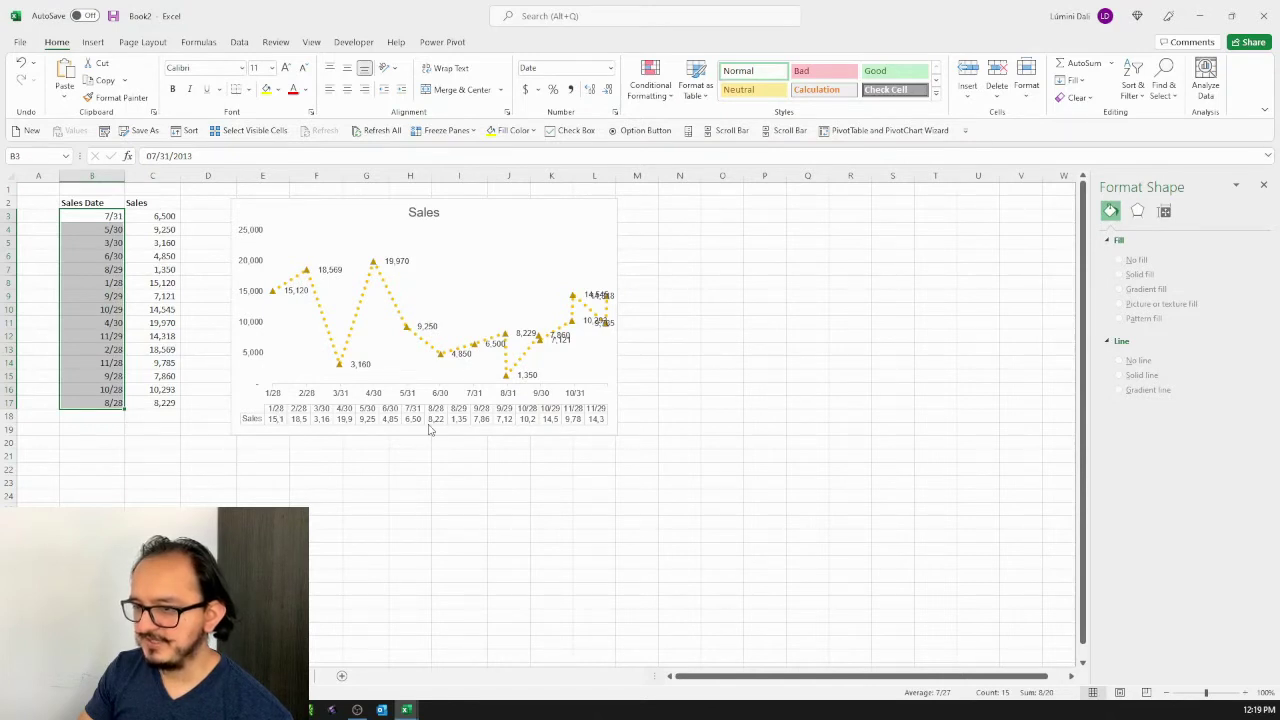
Delete the horizontal date axis above the data table in the Sales chart
click(375, 395)
click(375, 395)
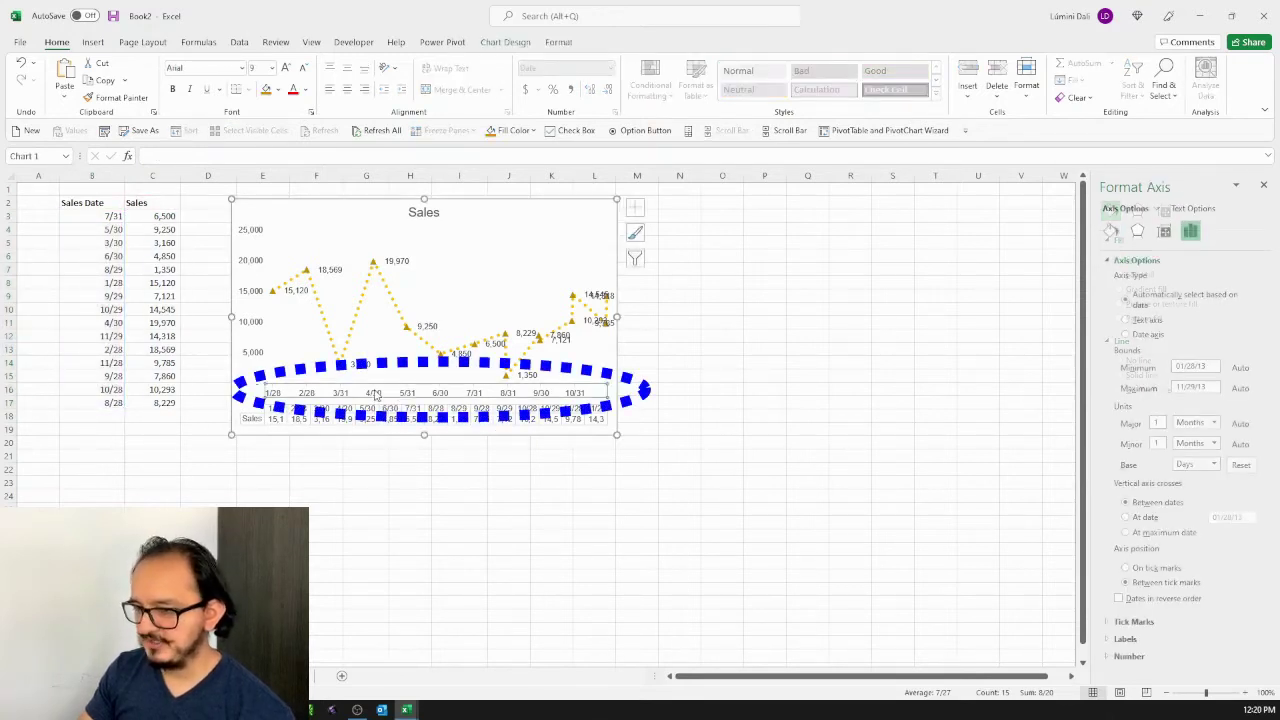
click(375, 394)
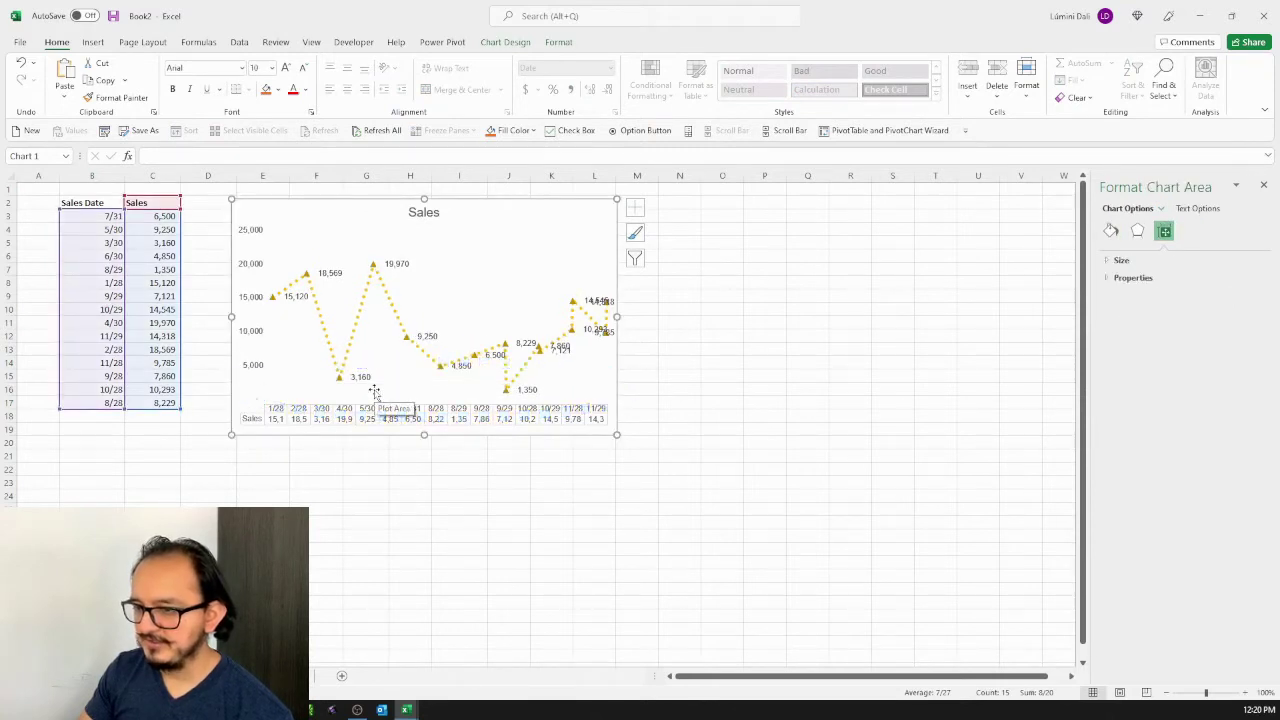
Delete the data labels from the Sales chart with the dotted gold line
click(397, 264)
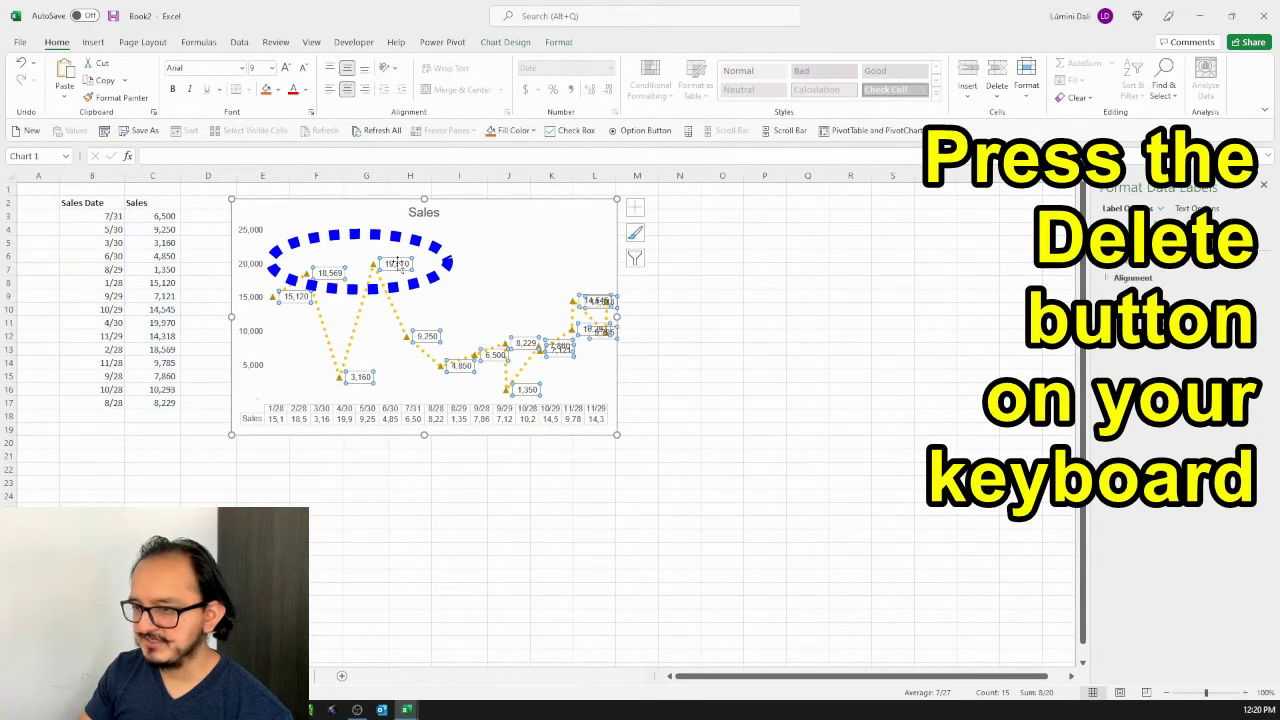
key(Delete)
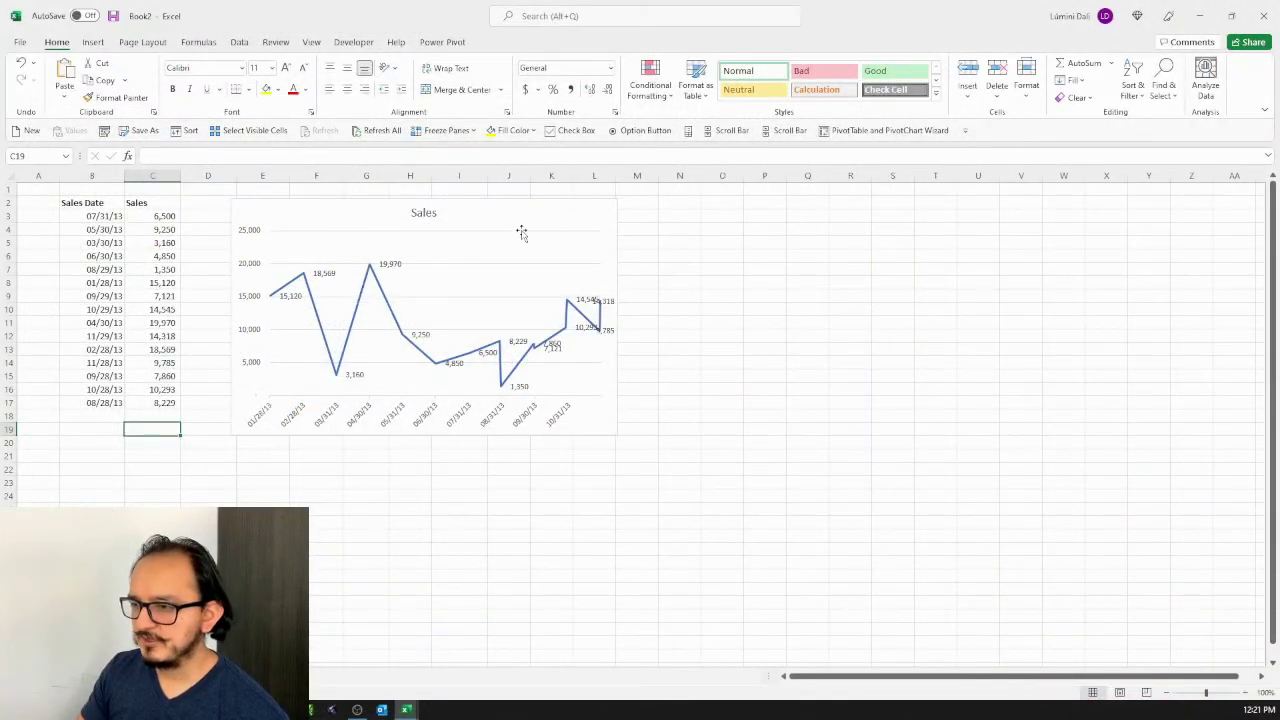
Apply chart Style 10 to the blue Sales line chart and change its colors to the monochromatic gold palette
double_click(558, 205)
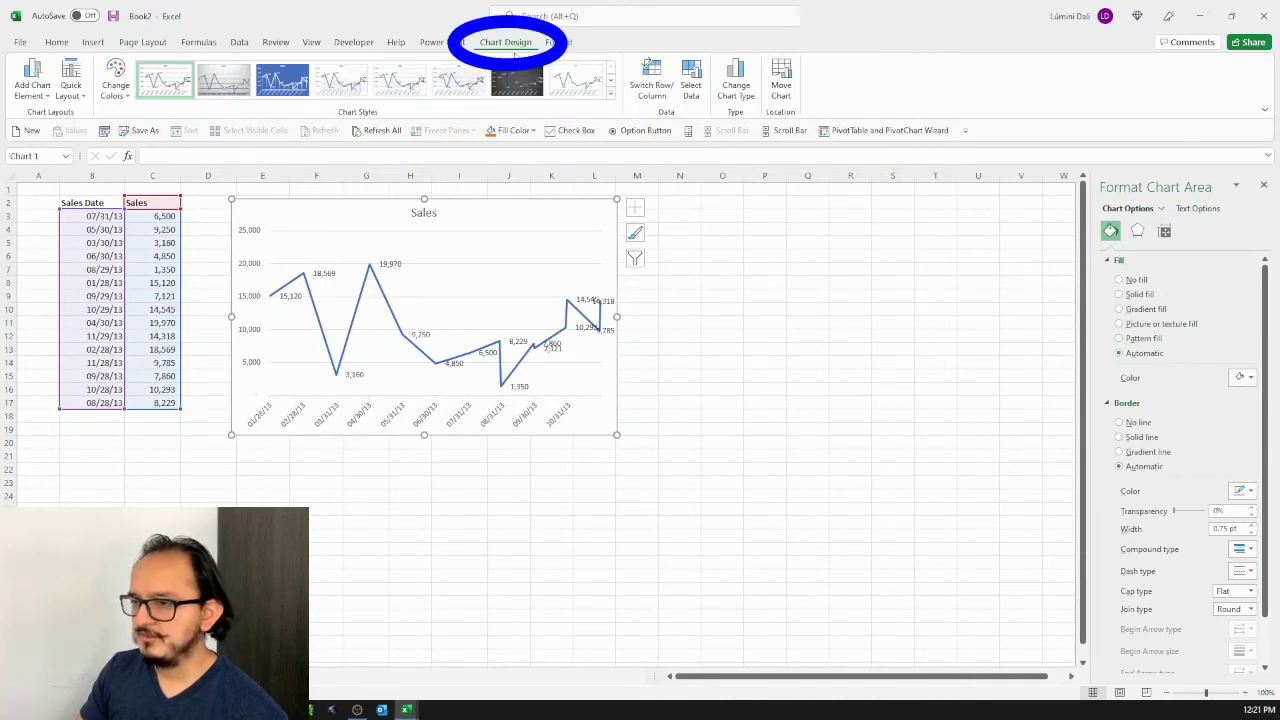
click(610, 94)
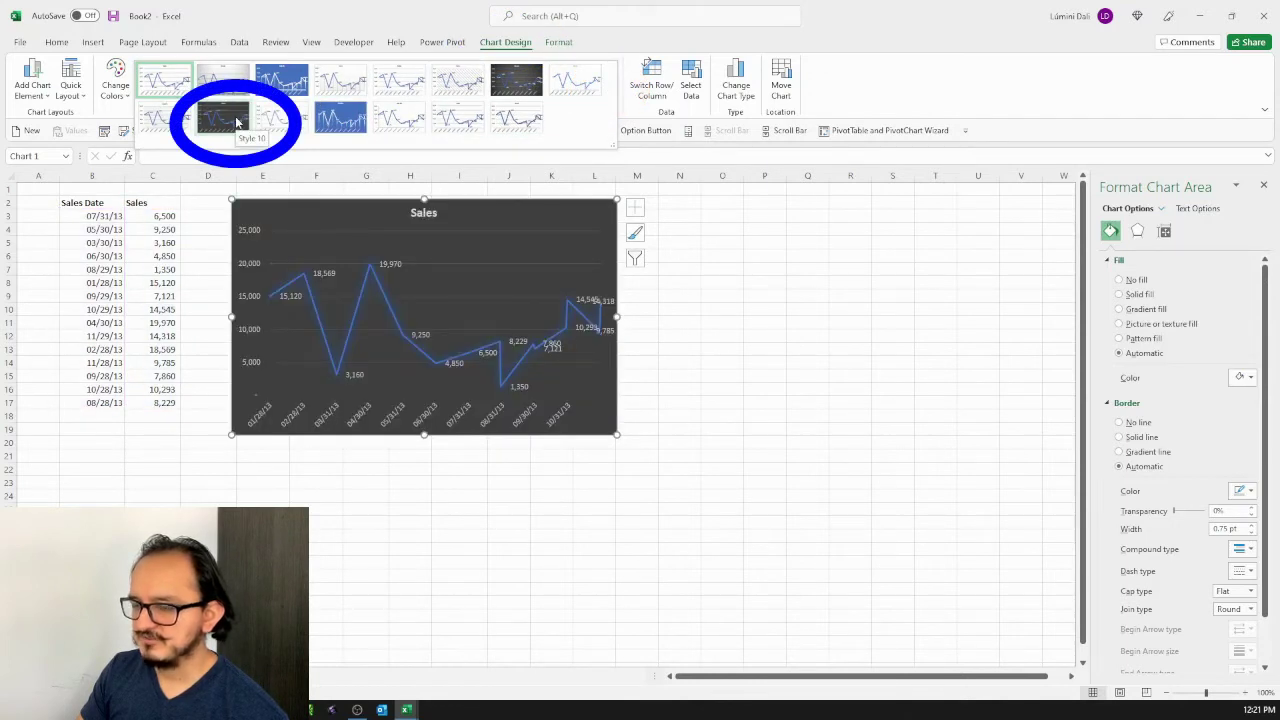
click(237, 122)
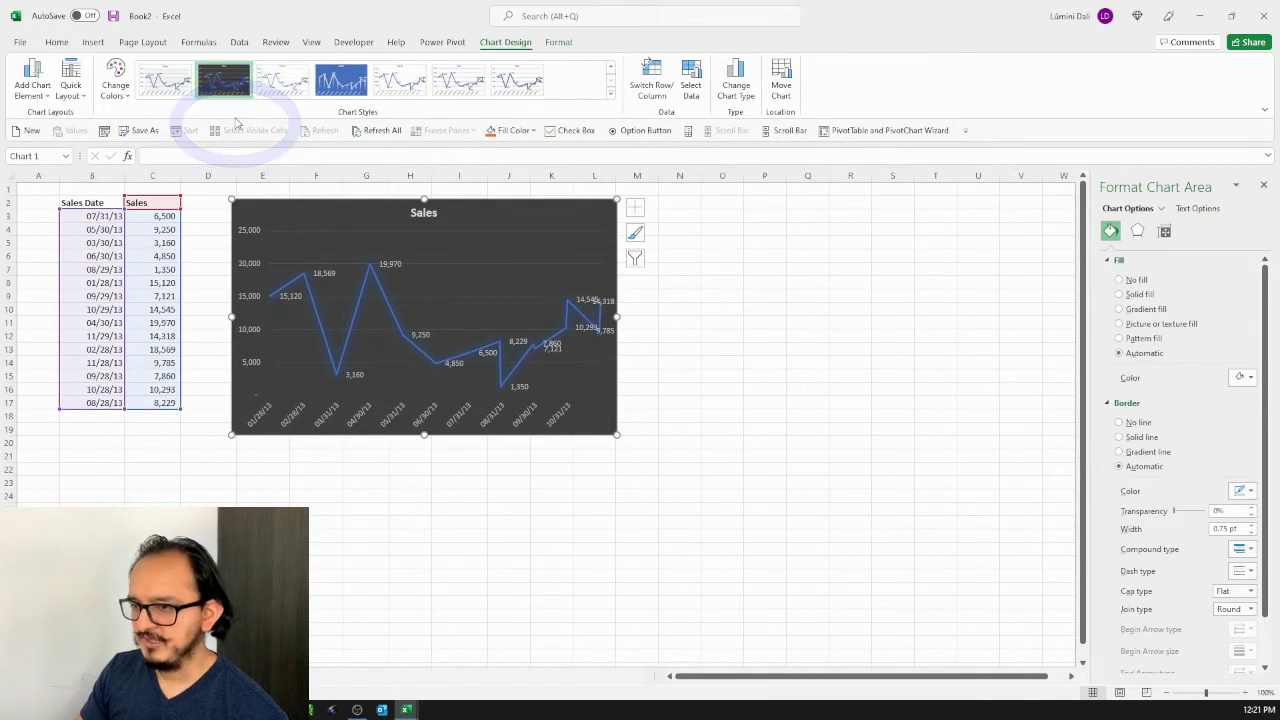
click(129, 104)
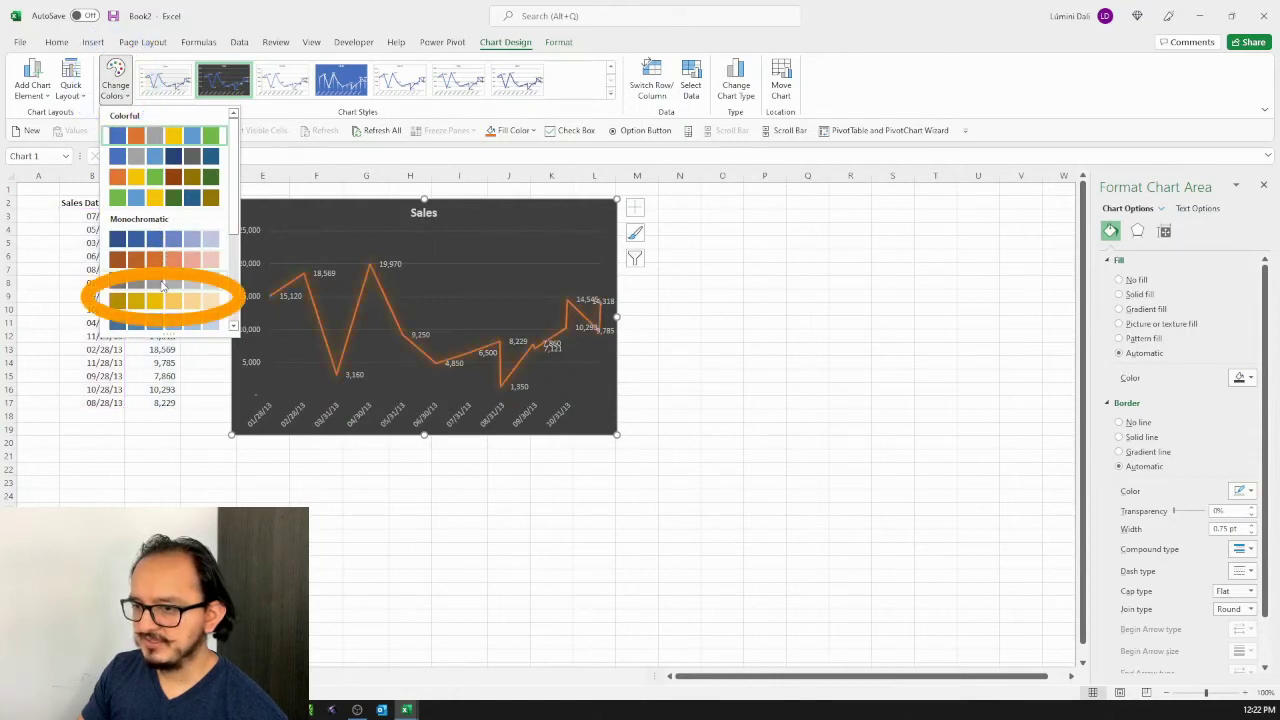
click(162, 302)
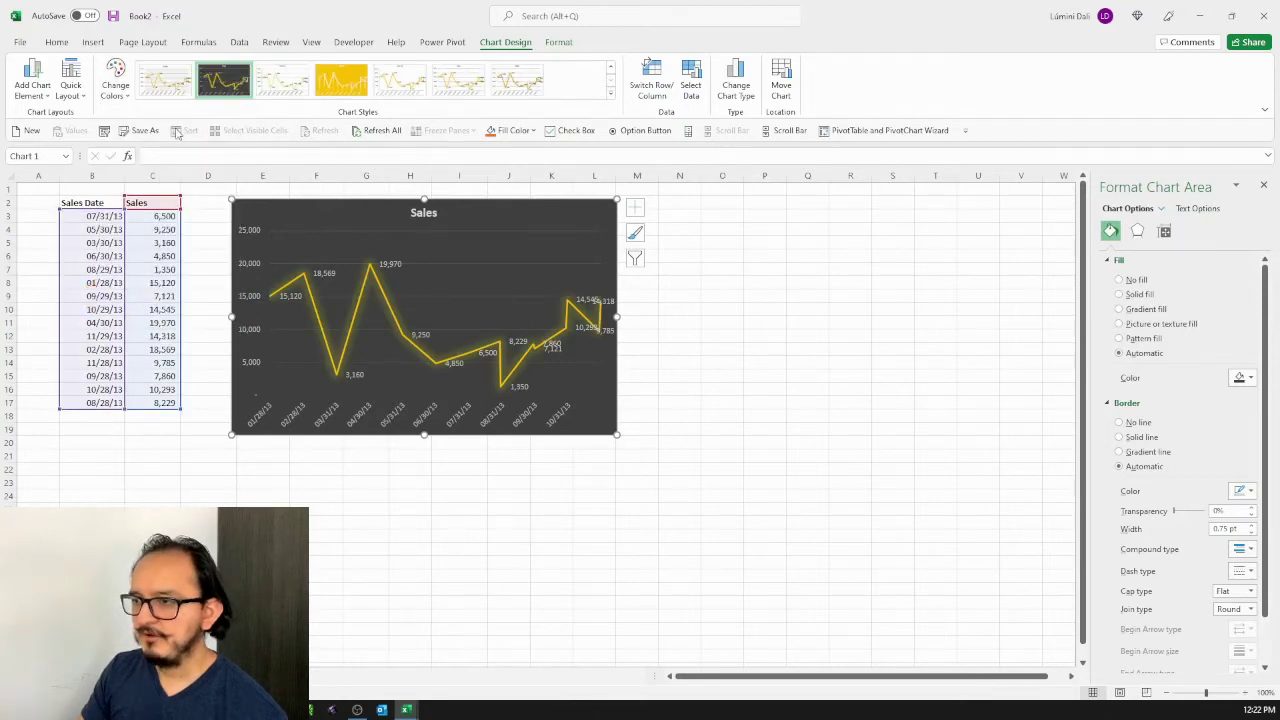
Set the font of the dark Sales chart to Verdana
click(58, 43)
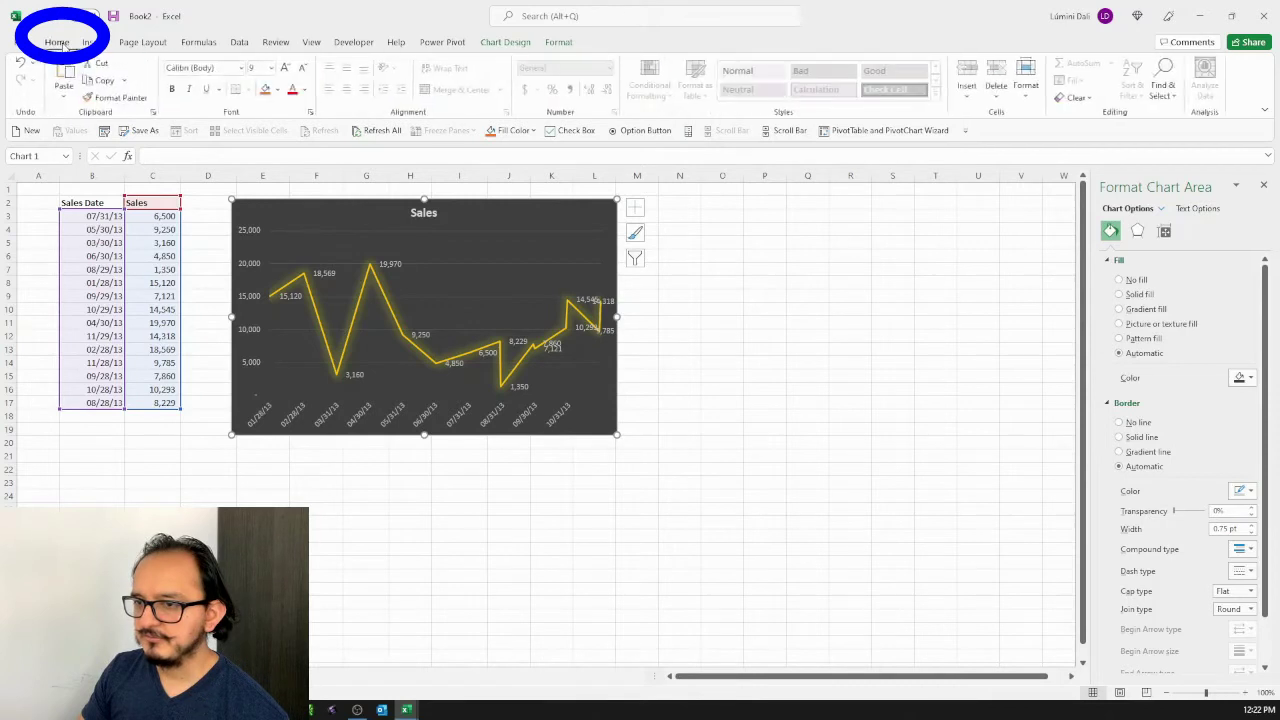
click(228, 66)
text(Verdana)
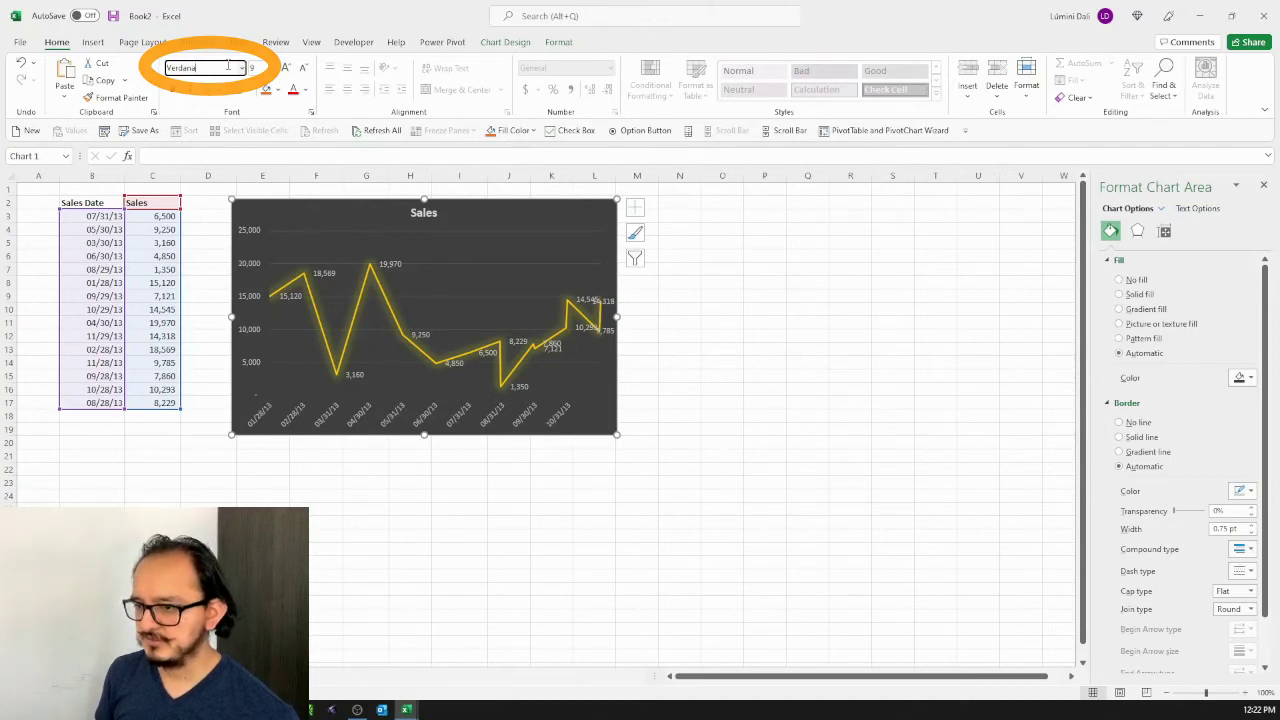
key(Return)
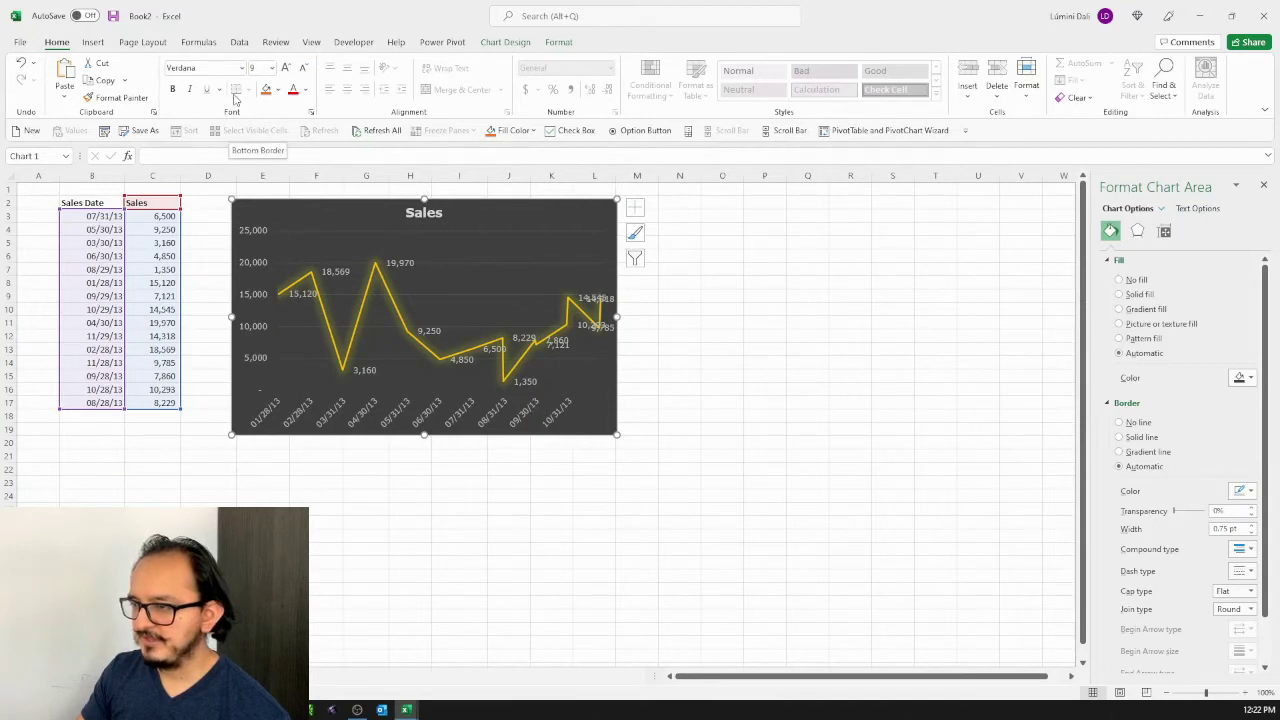
Set the Sales series line to a width of 2.5 pt with the Thick Thin compound type
click(386, 293)
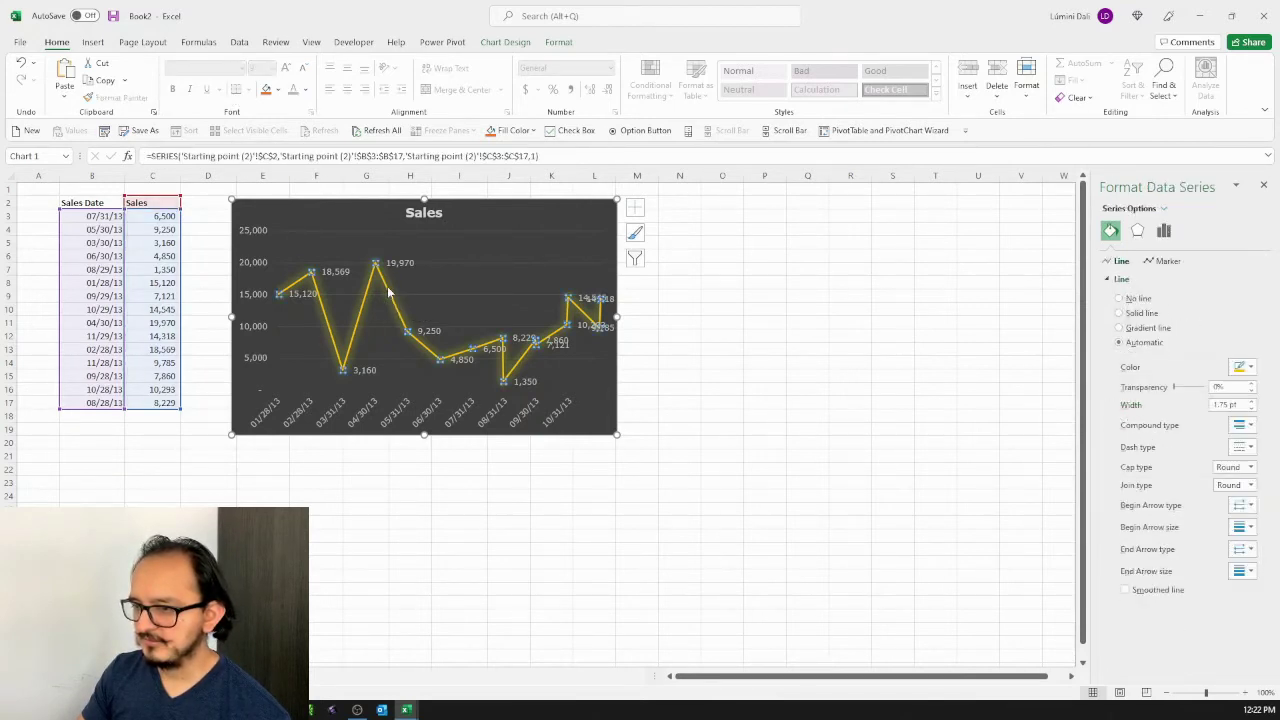
right_click(388, 293)
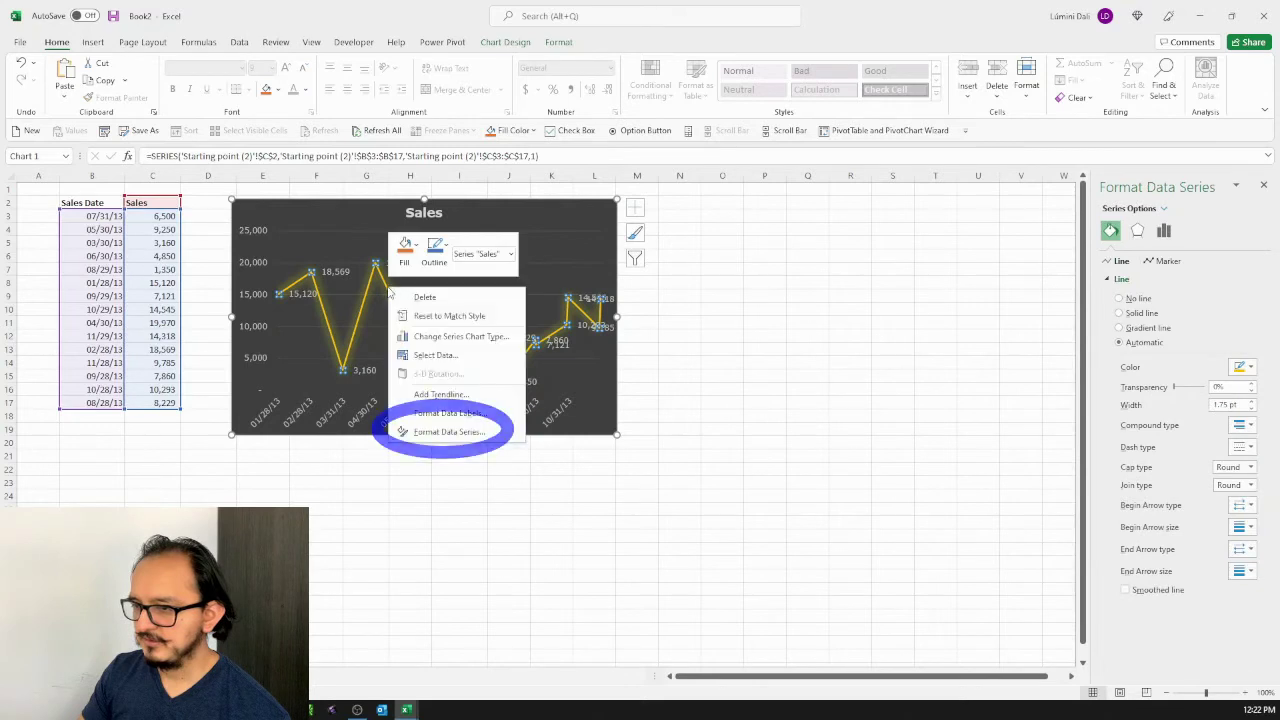
click(462, 437)
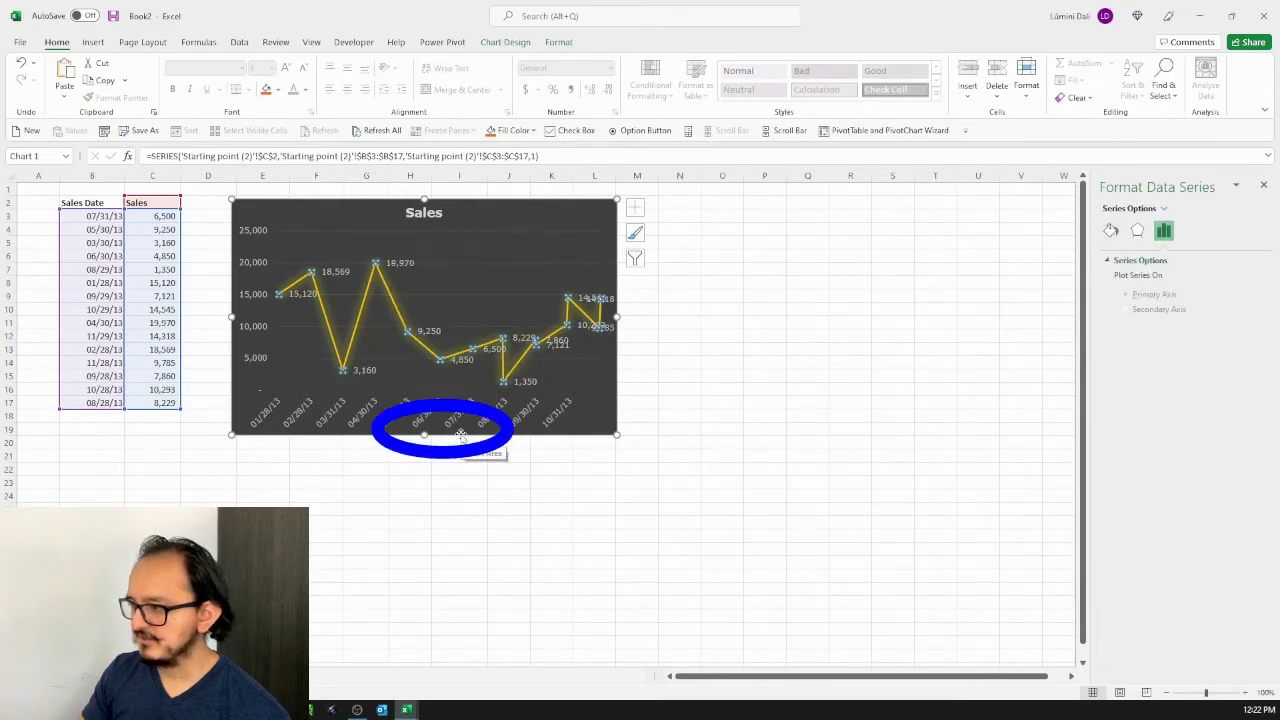
click(1112, 233)
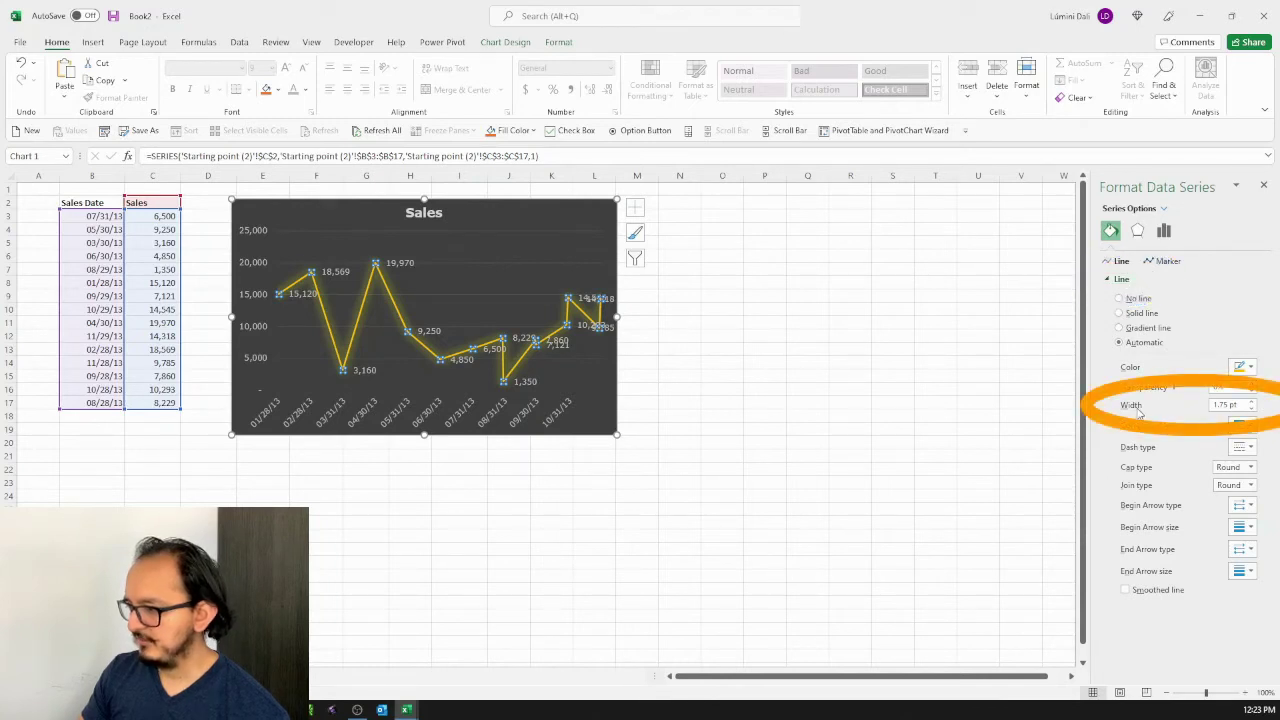
click(1253, 402)
click(1253, 402)
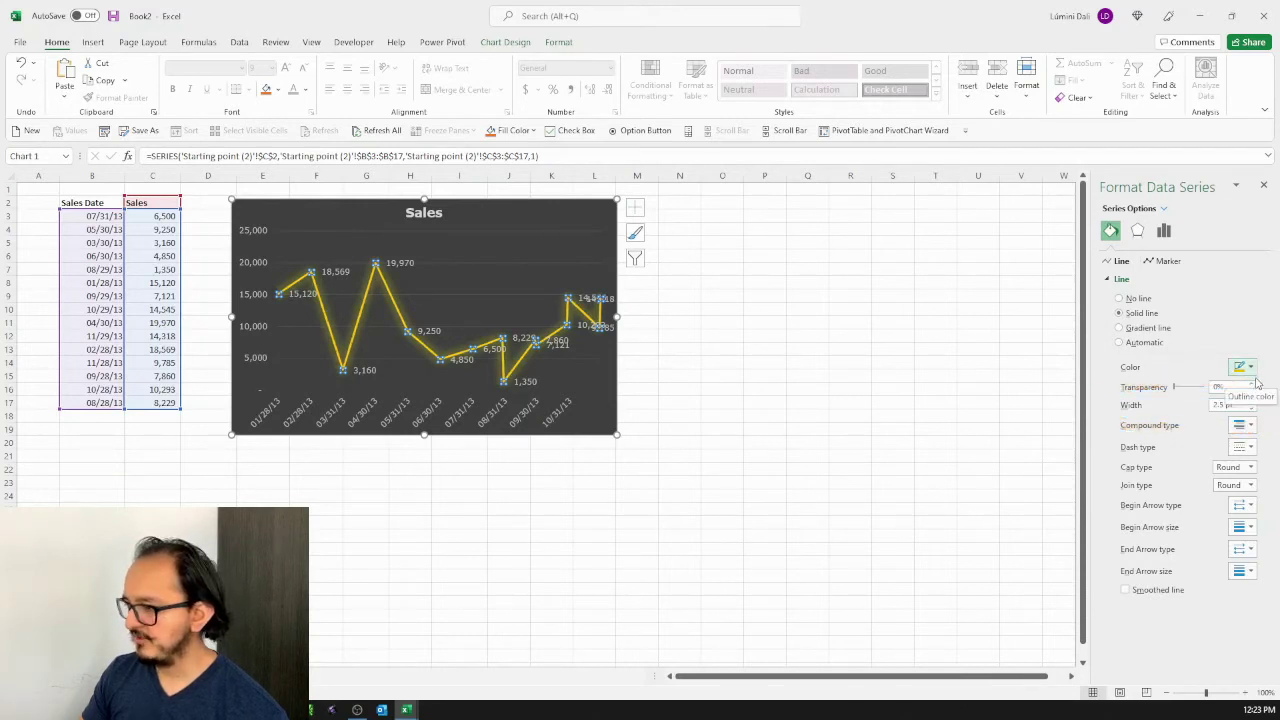
click(1252, 425)
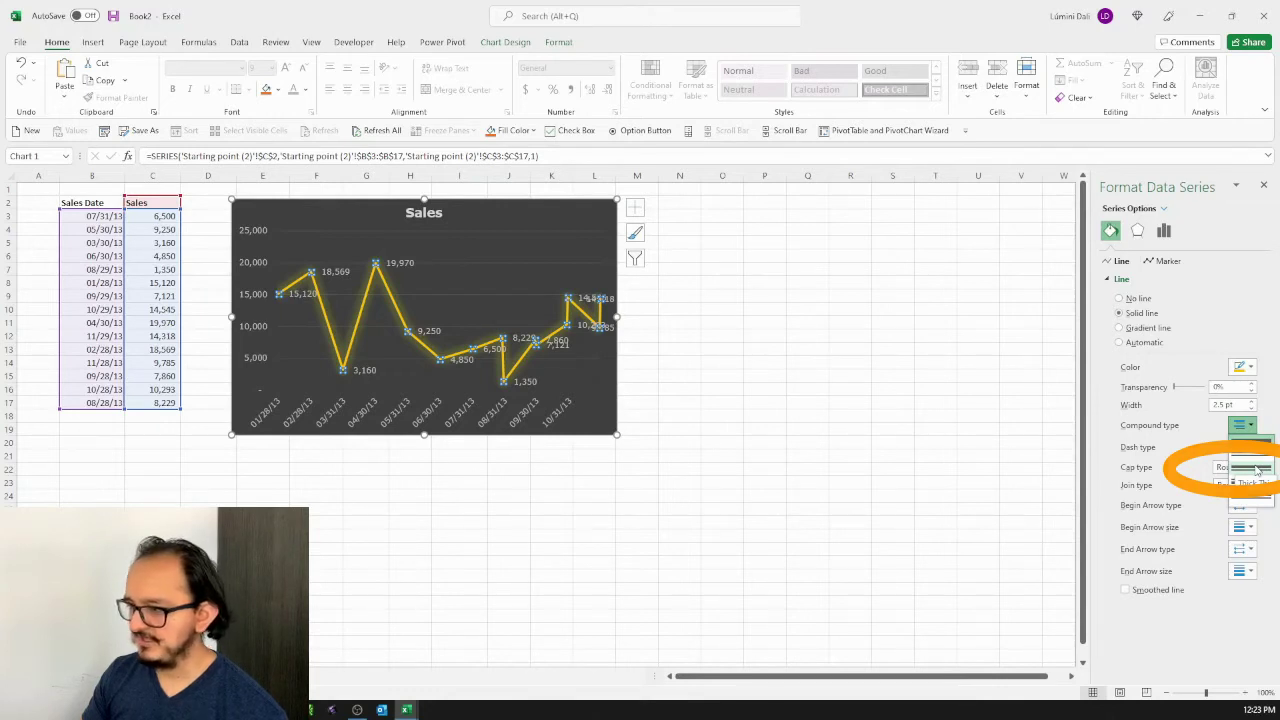
click(1256, 469)
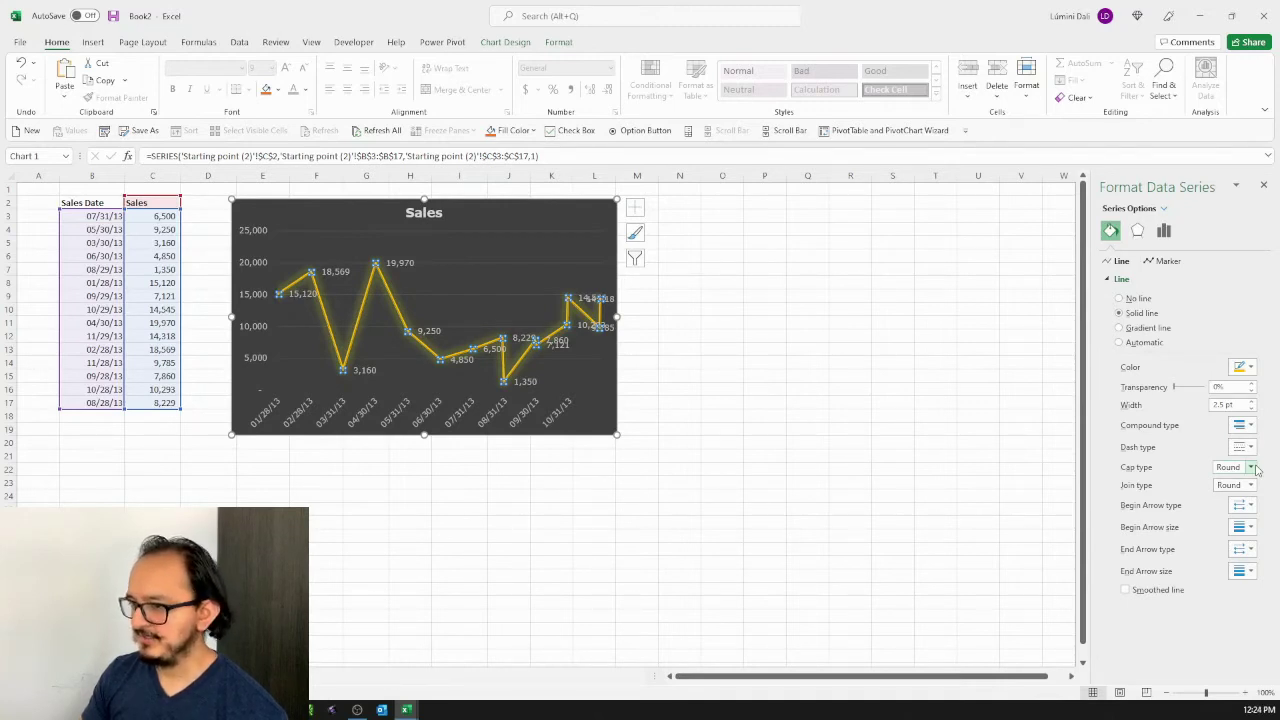
Give the Sales series built-in X-shaped markers and reduce their size
click(1168, 262)
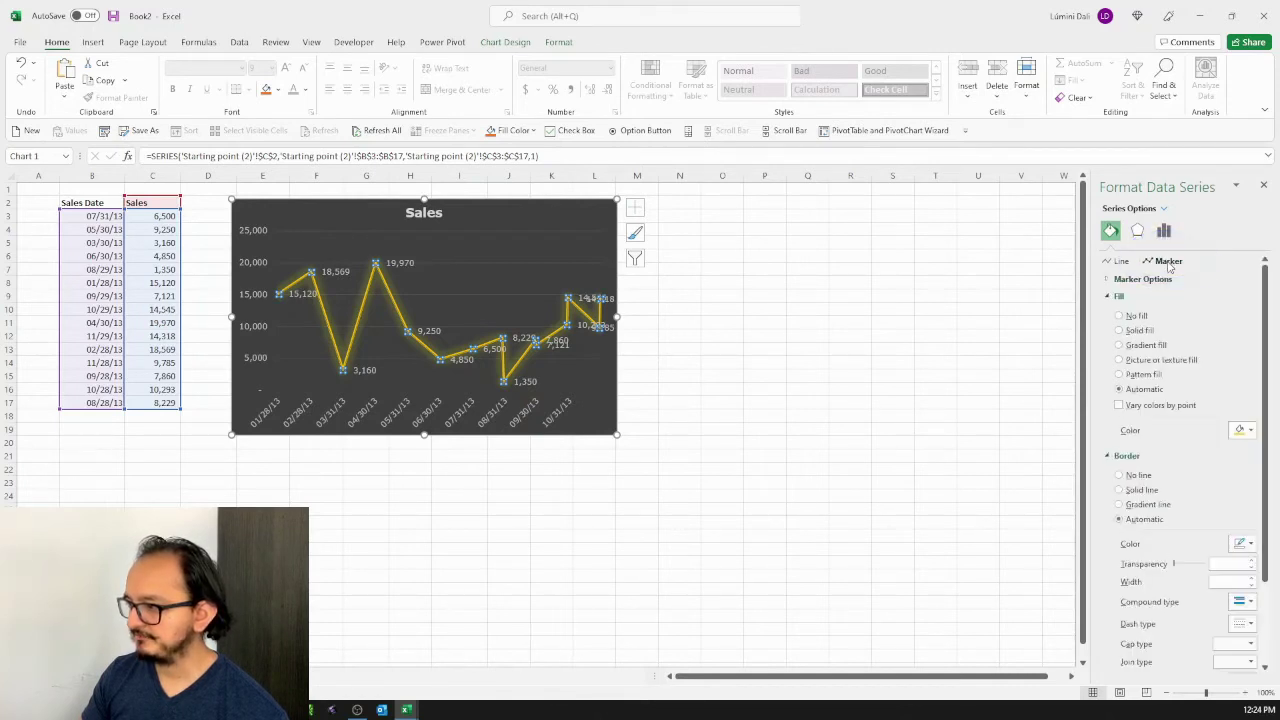
click(1109, 280)
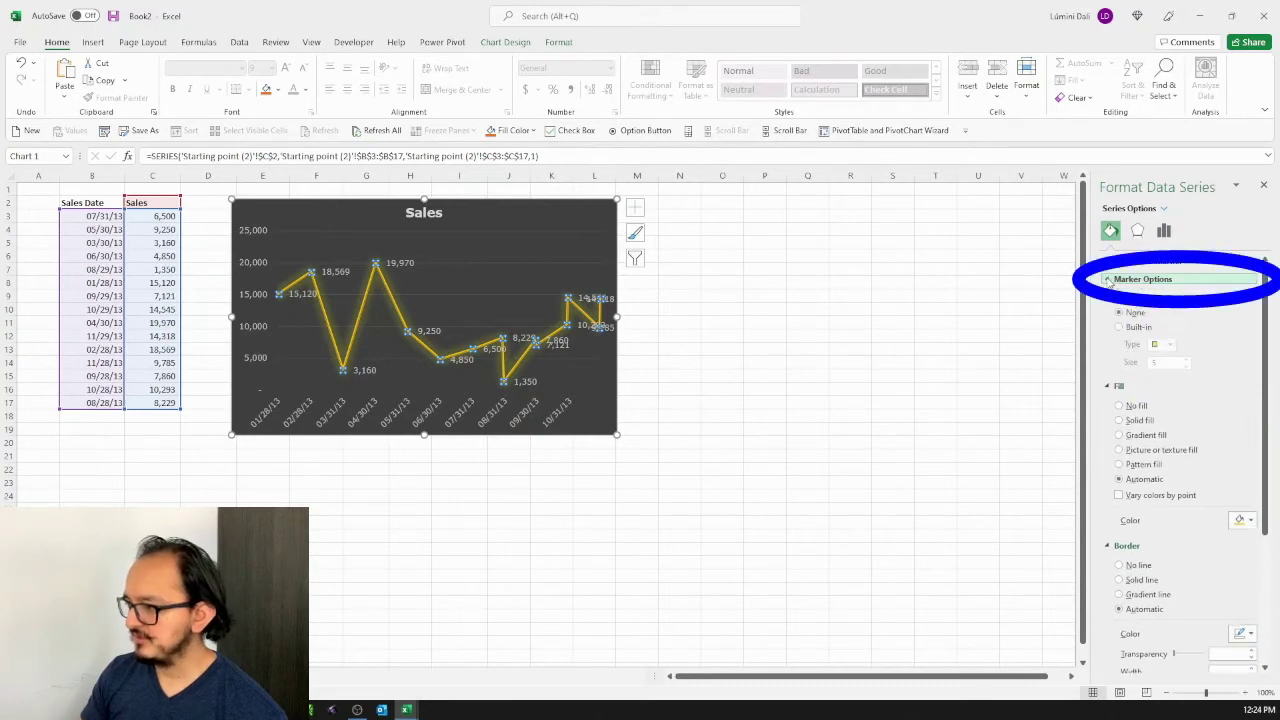
click(1141, 329)
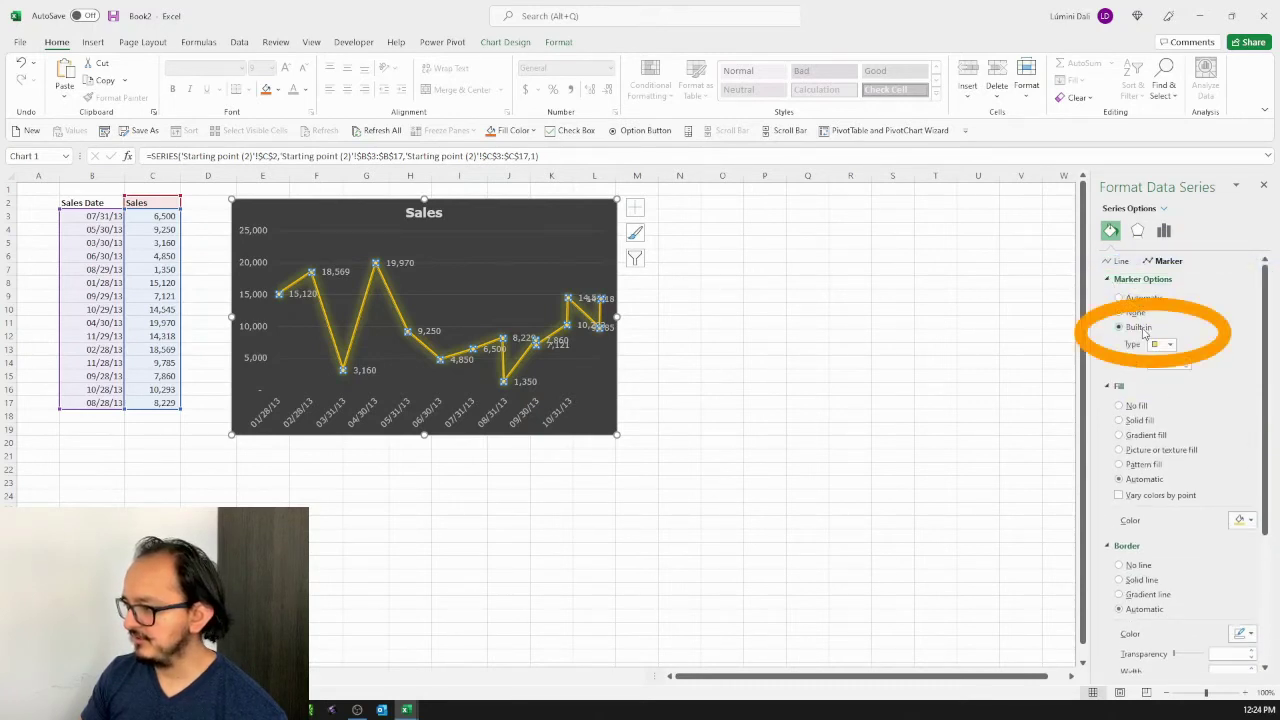
click(1168, 344)
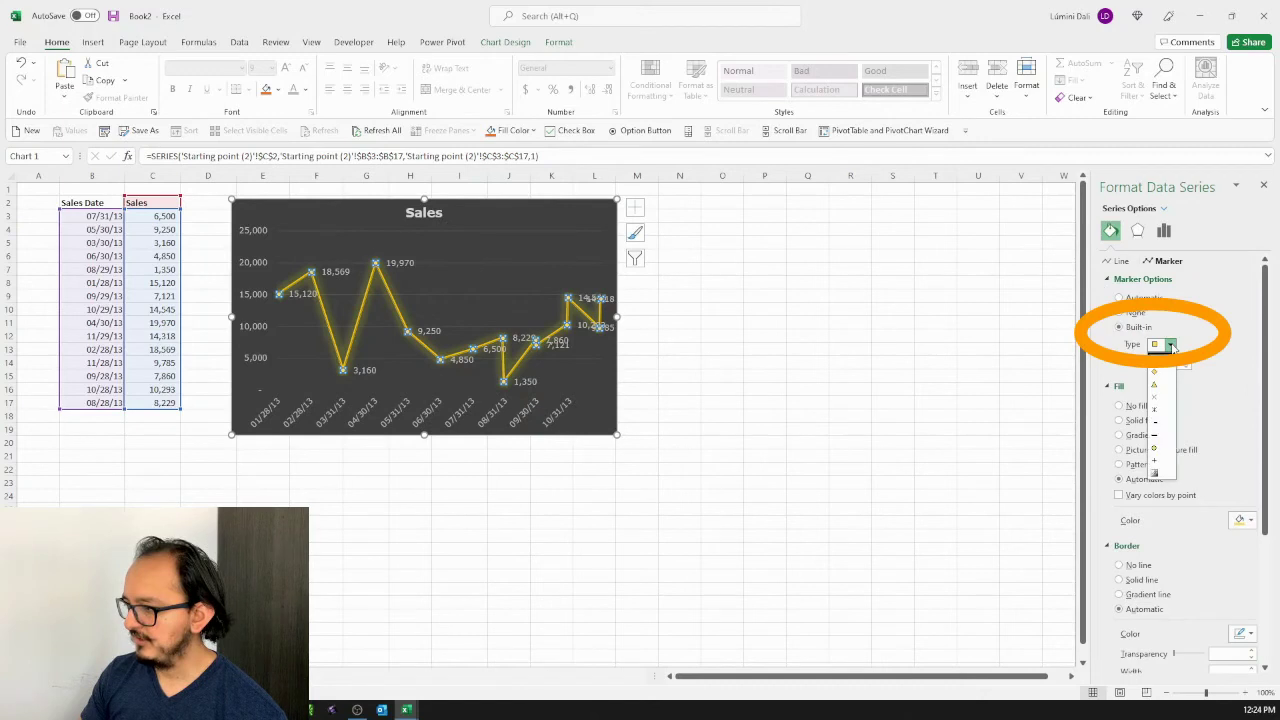
click(1154, 398)
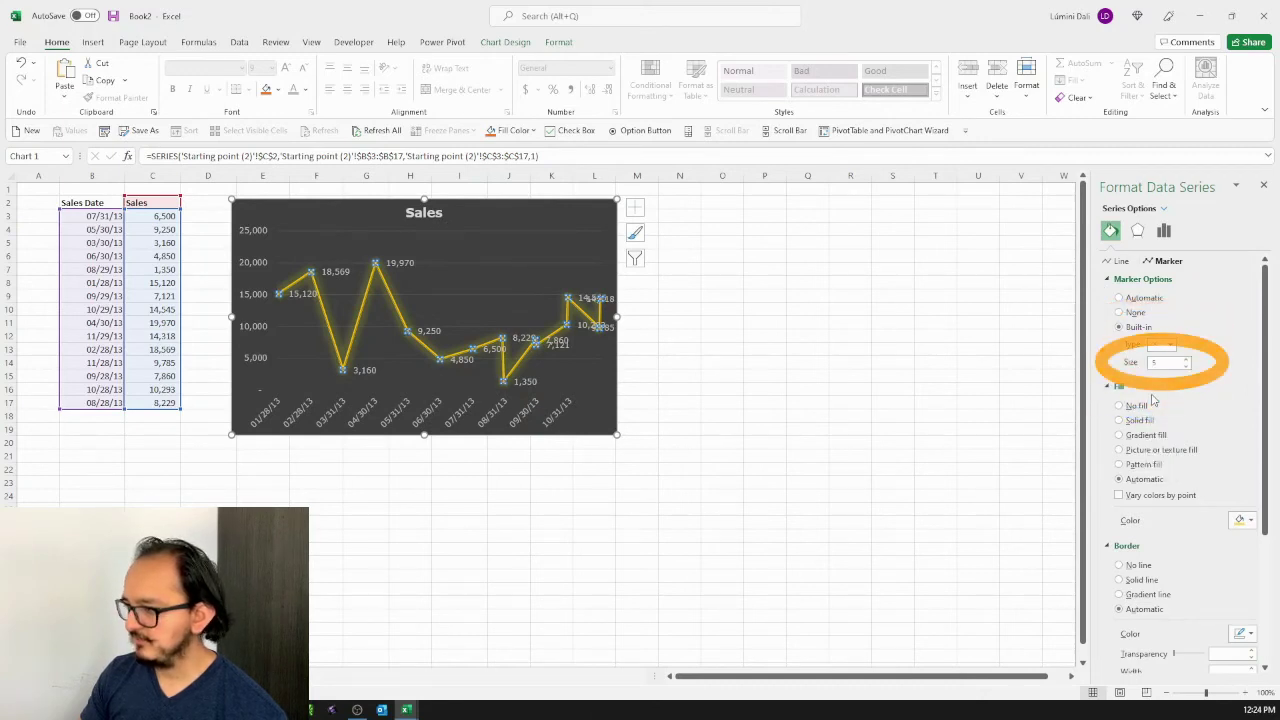
click(1187, 367)
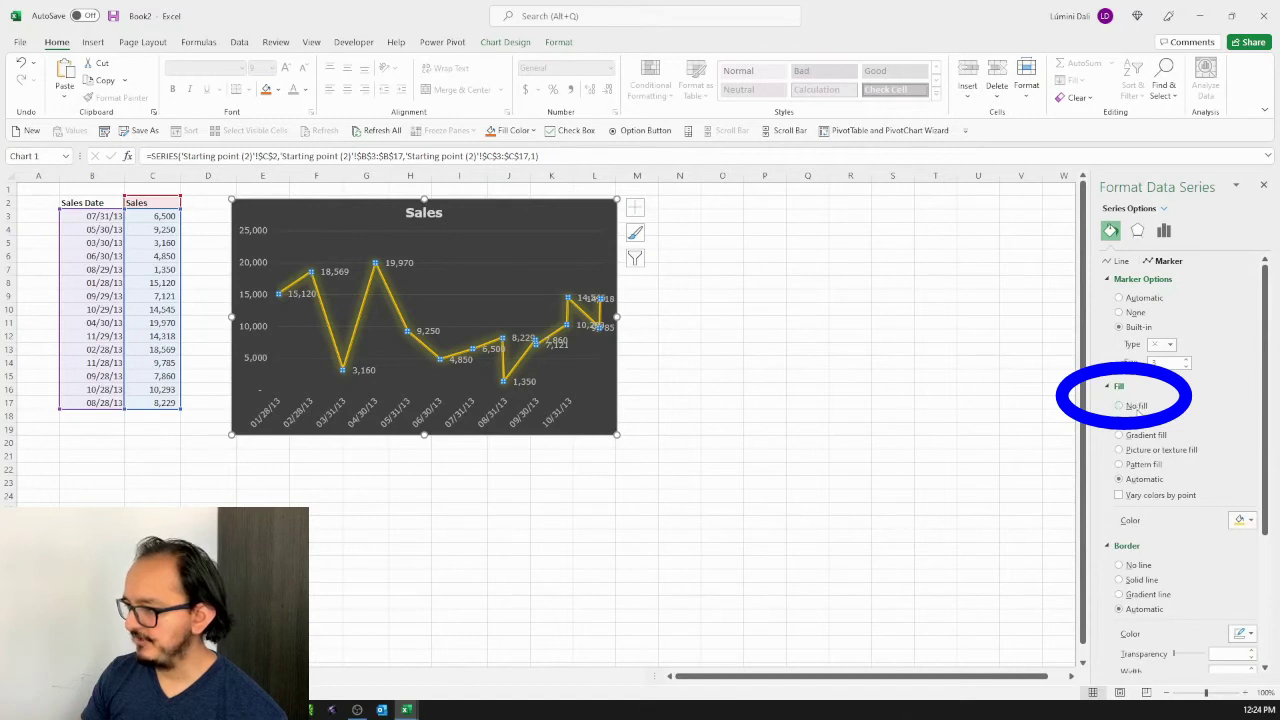
Set the Sales series markers to no fill with a solid white border
click(1137, 406)
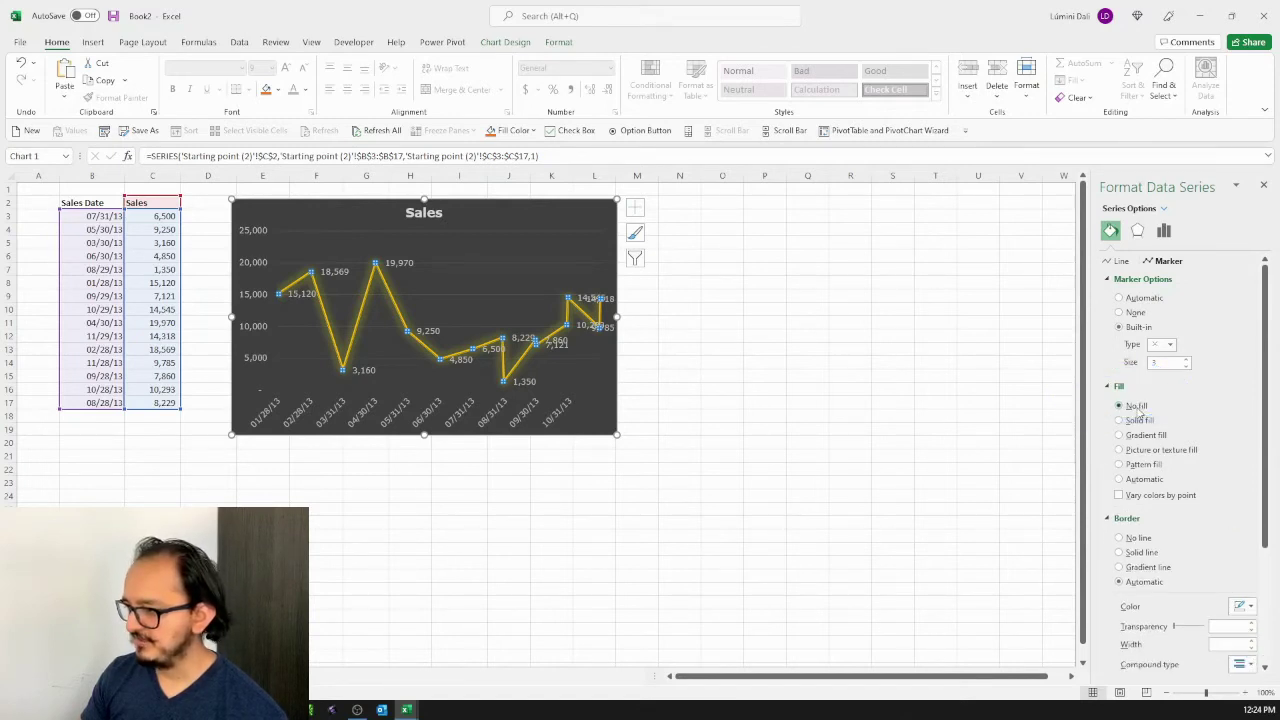
click(1250, 607)
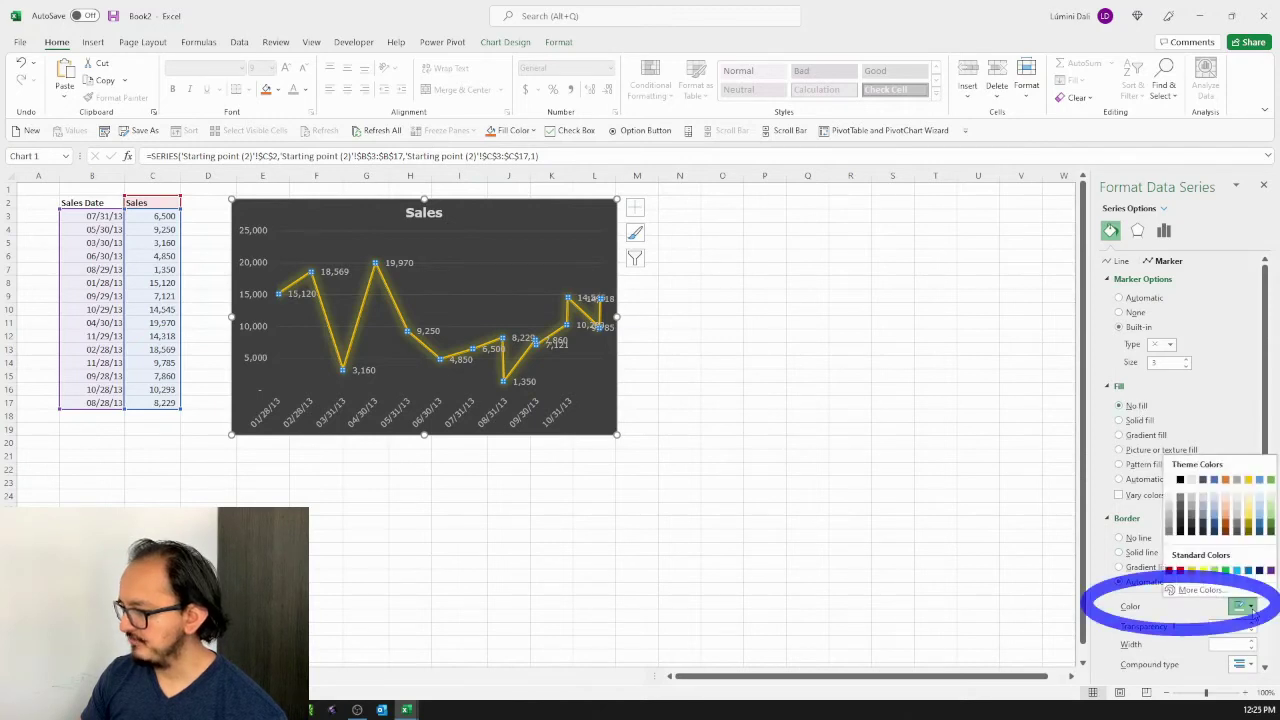
click(1168, 484)
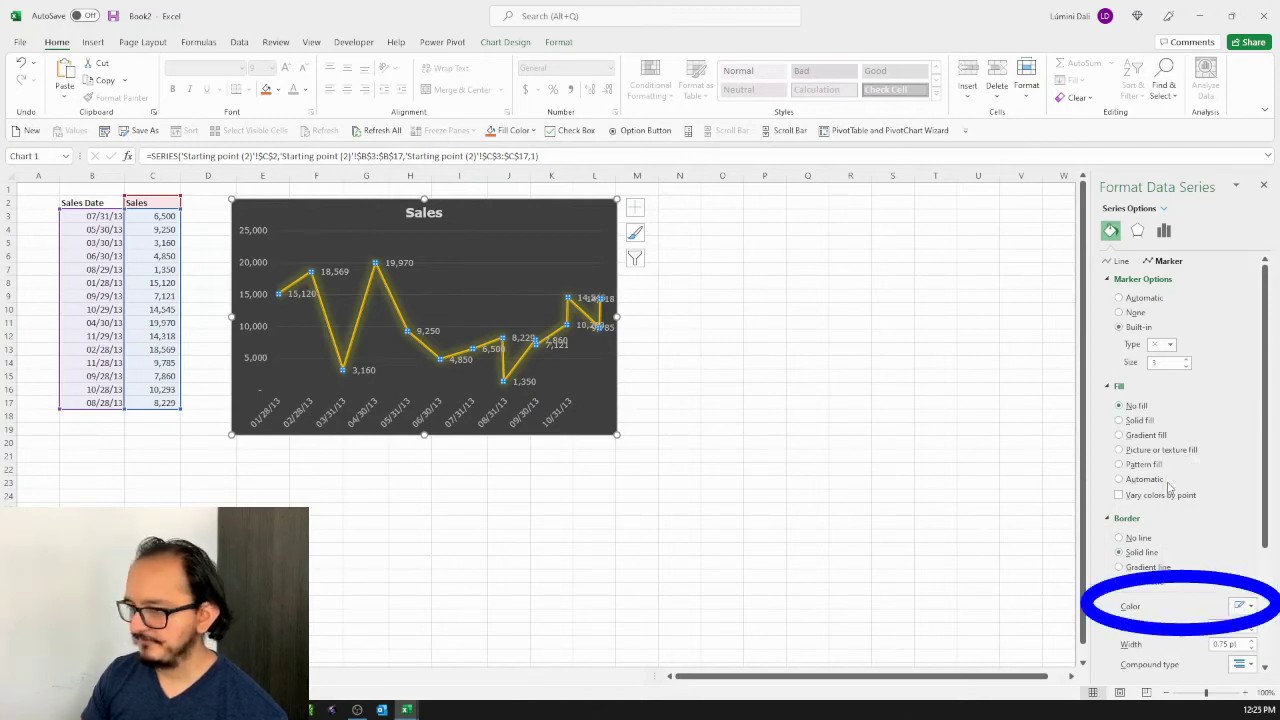
click(649, 309)
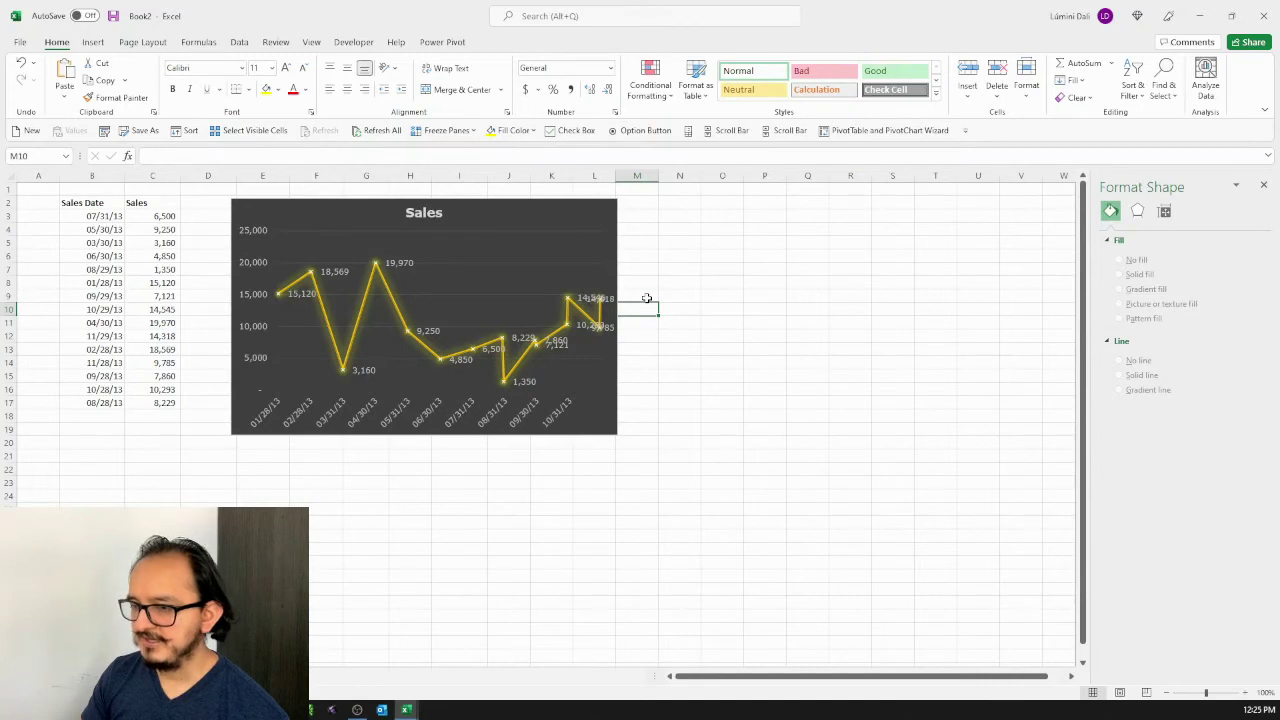
Remove the primary major horizontal gridlines from the dark Sales chart
click(578, 213)
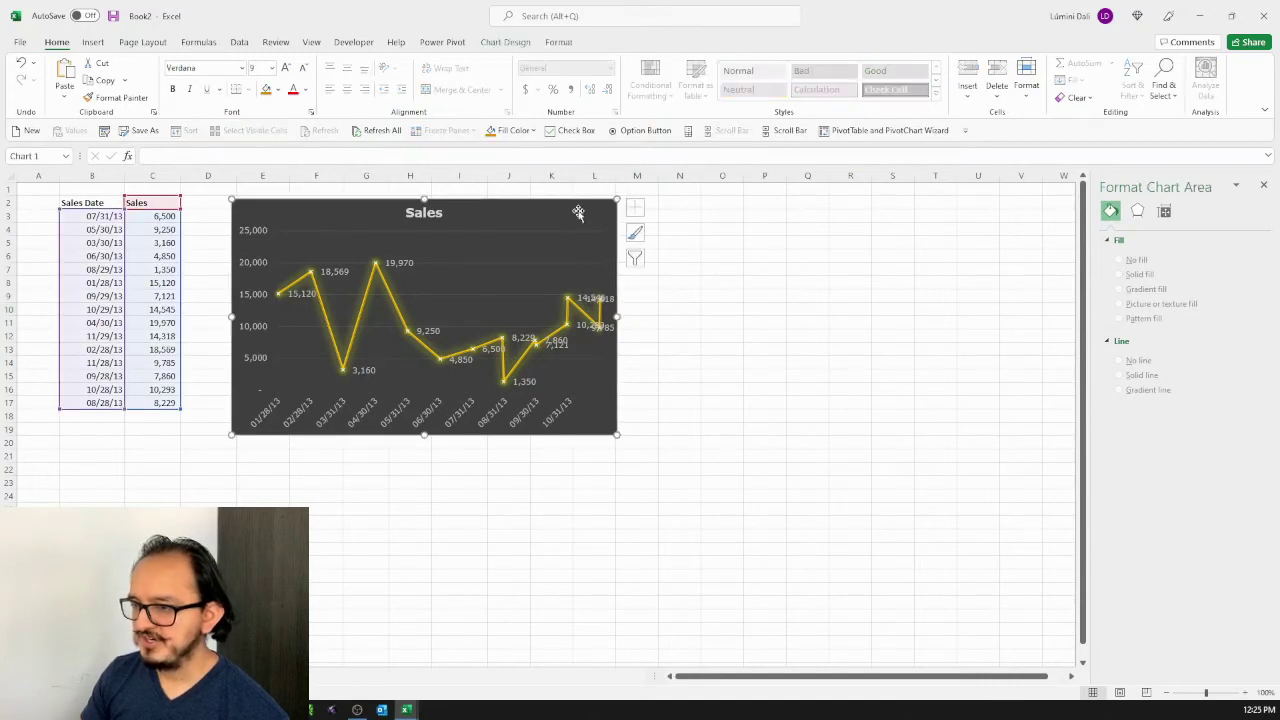
click(518, 45)
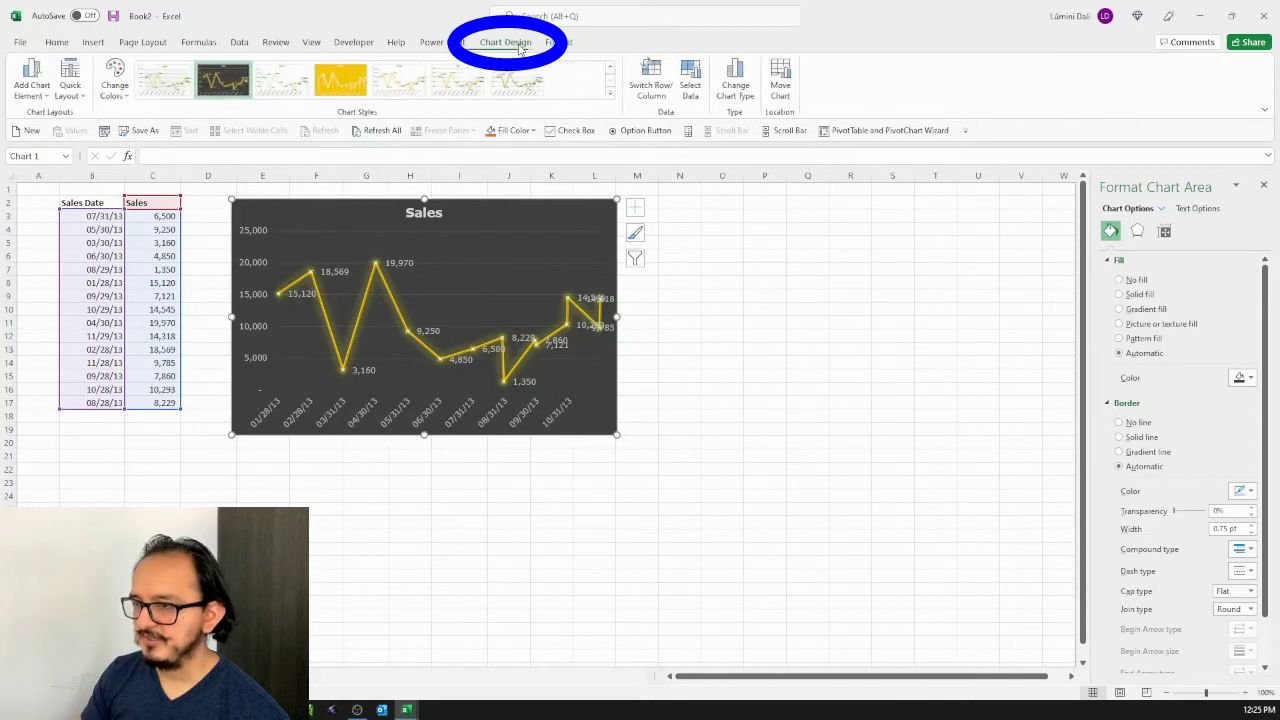
click(46, 96)
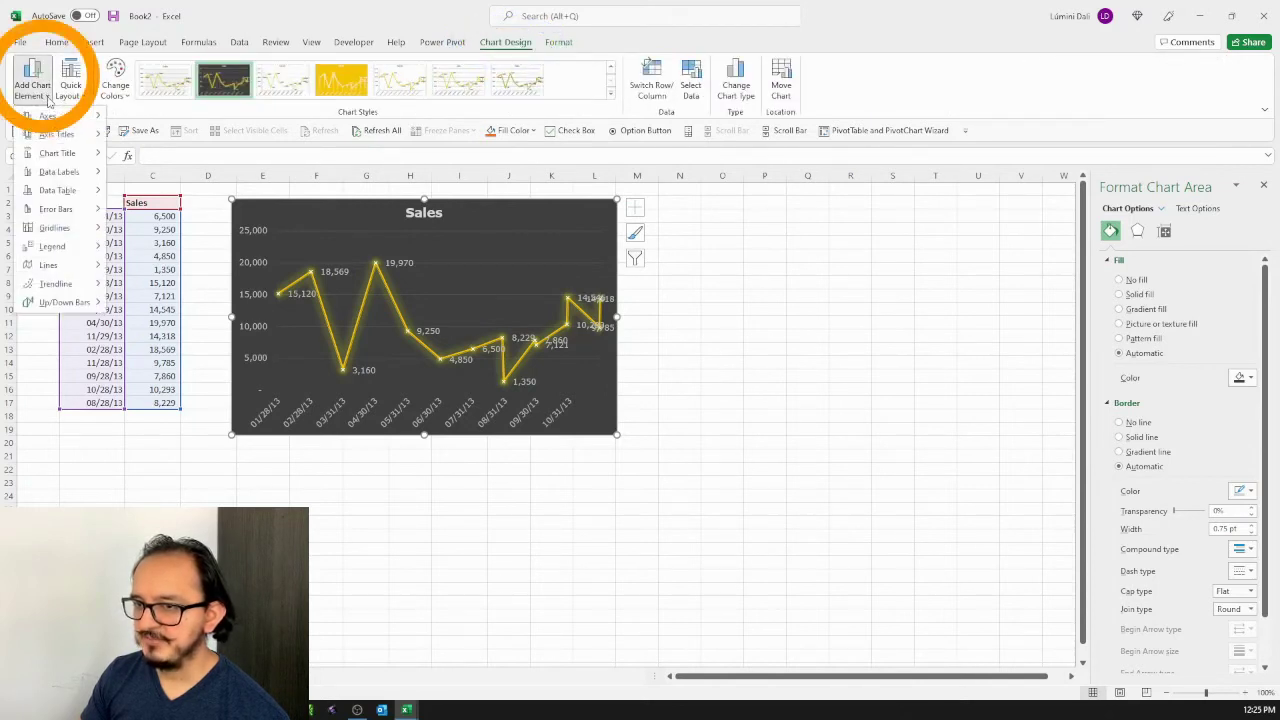
mouse_move(98, 230)
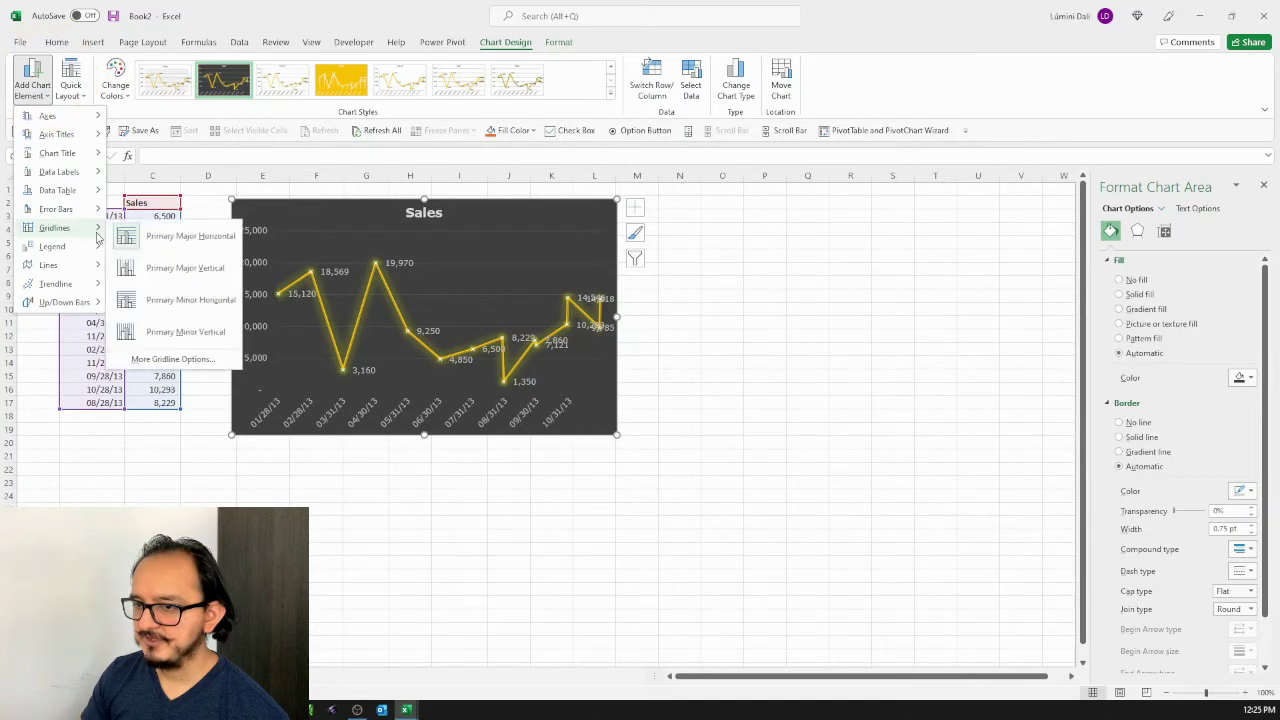
click(142, 240)
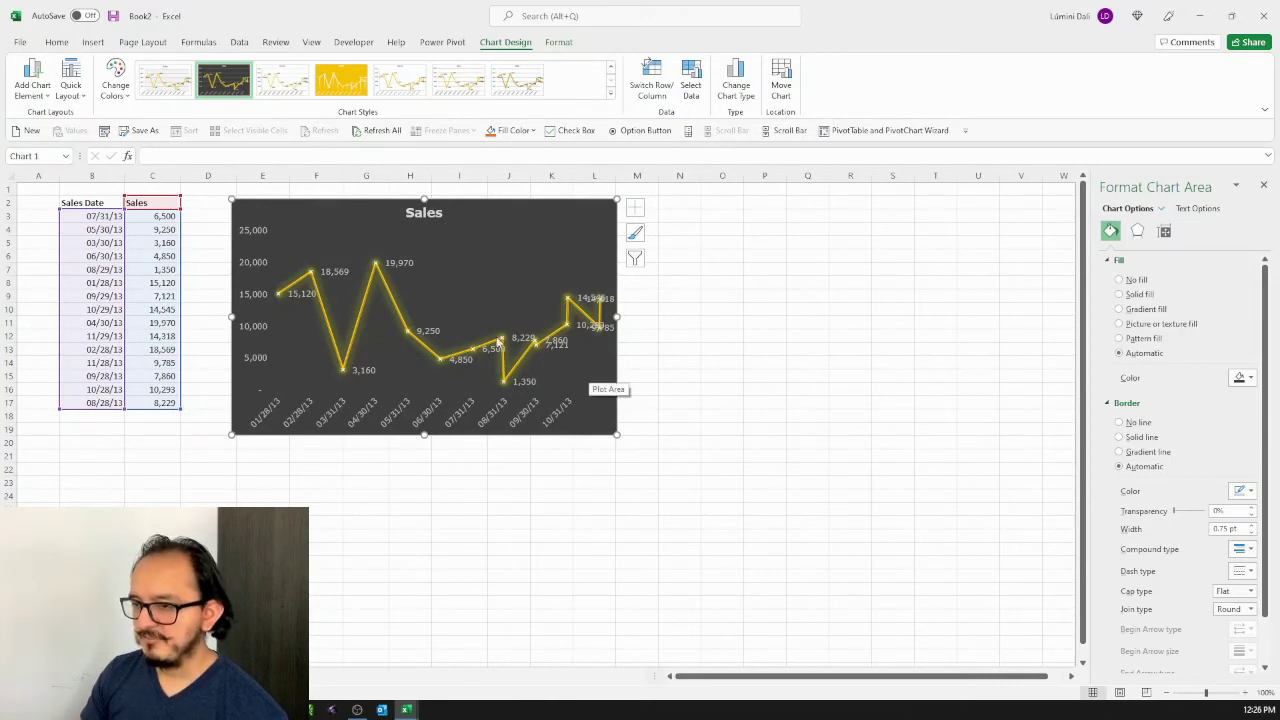
Position the Sales data labels above the line in the dark chart
click(407, 266)
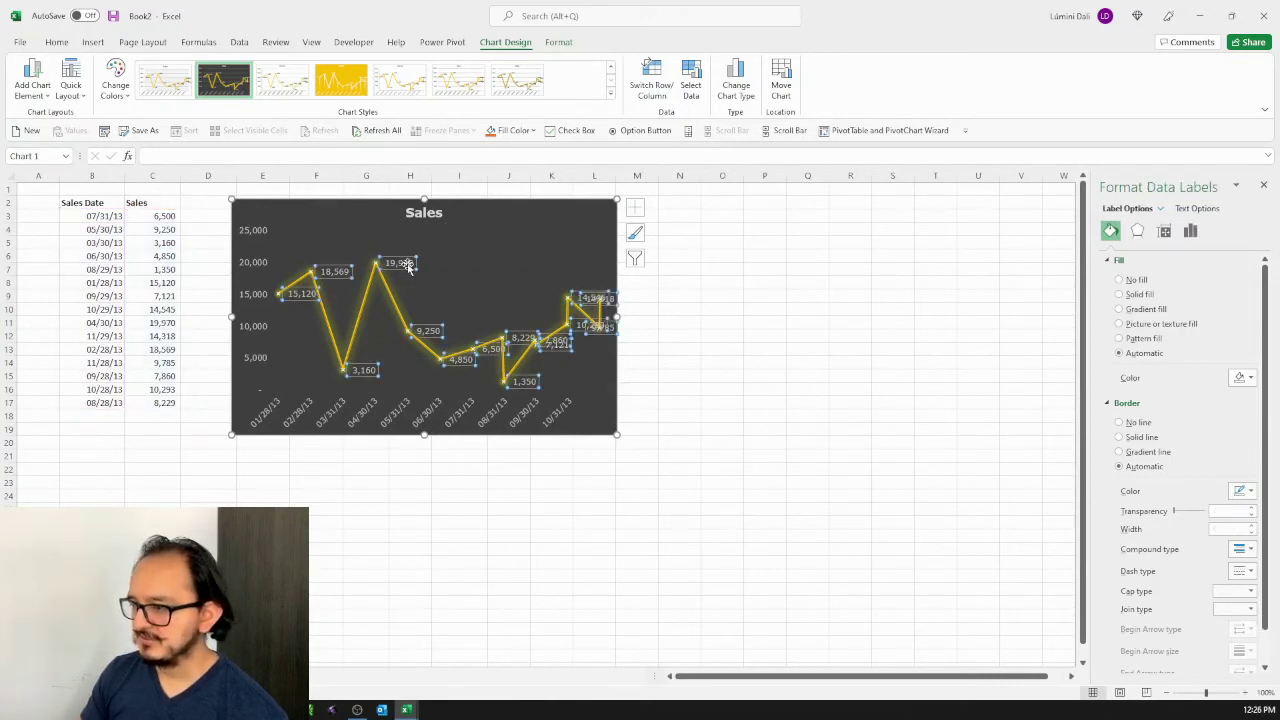
right_click(409, 266)
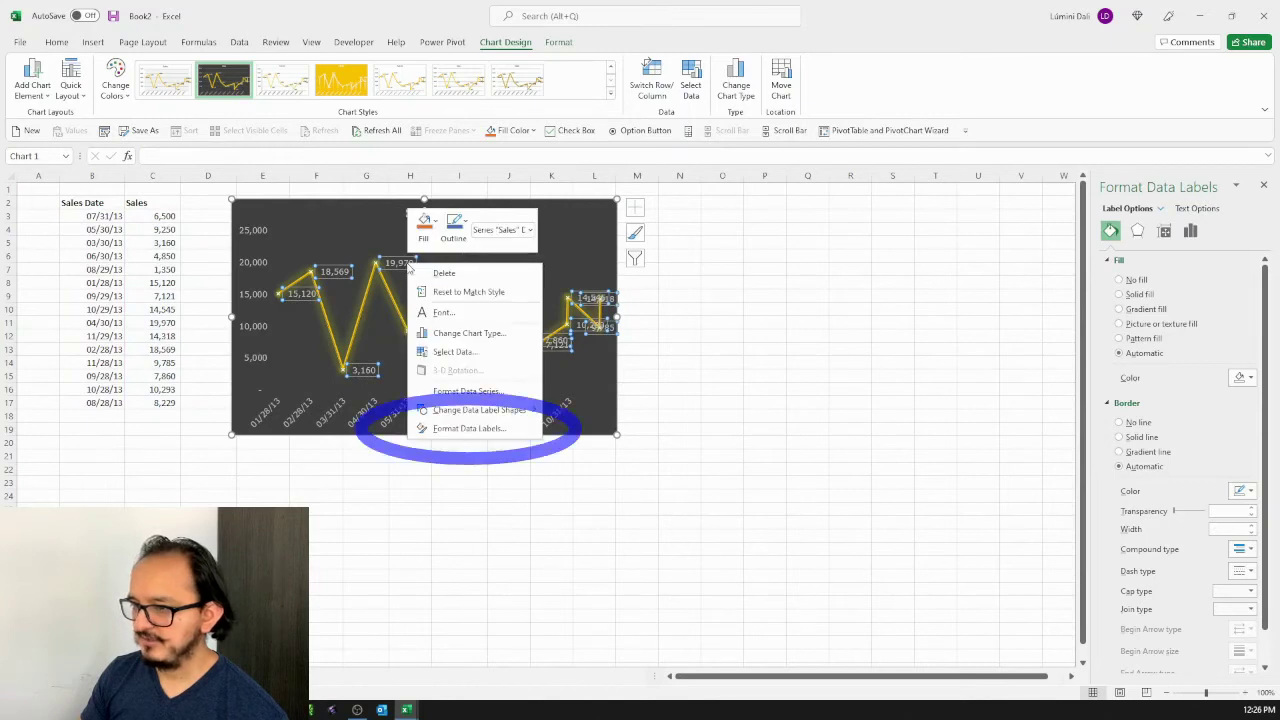
click(505, 430)
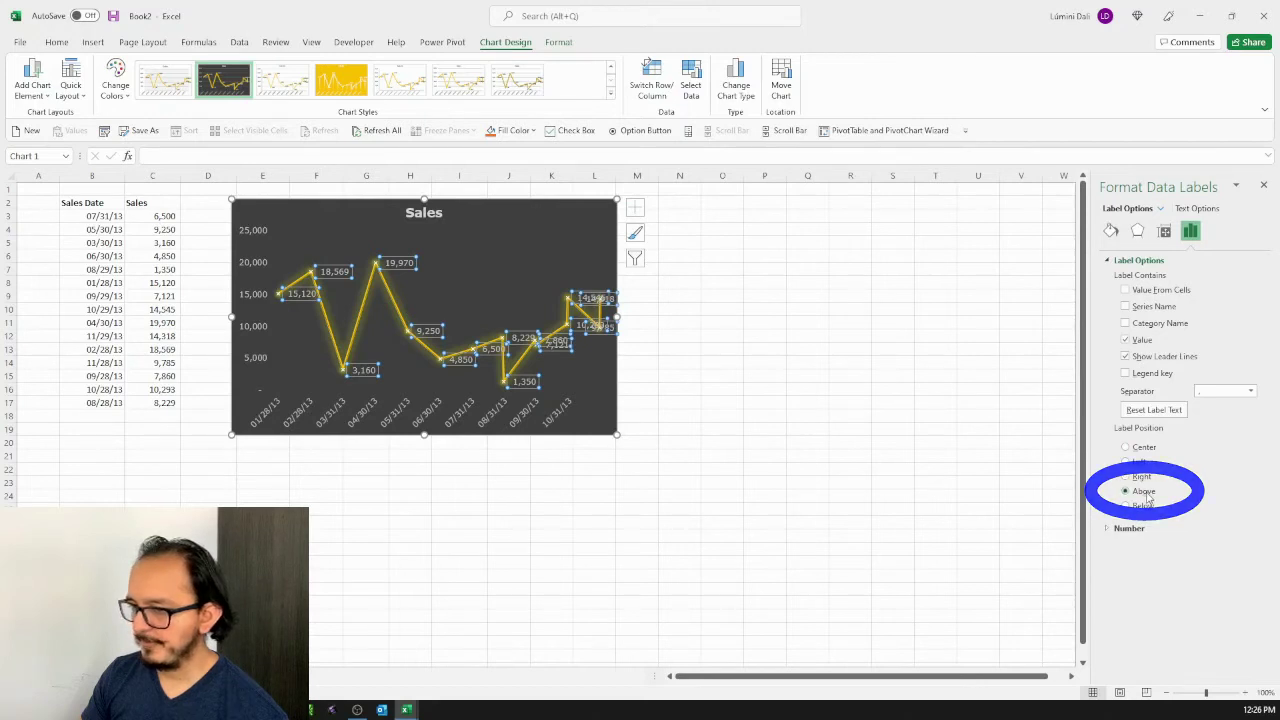
click(1148, 495)
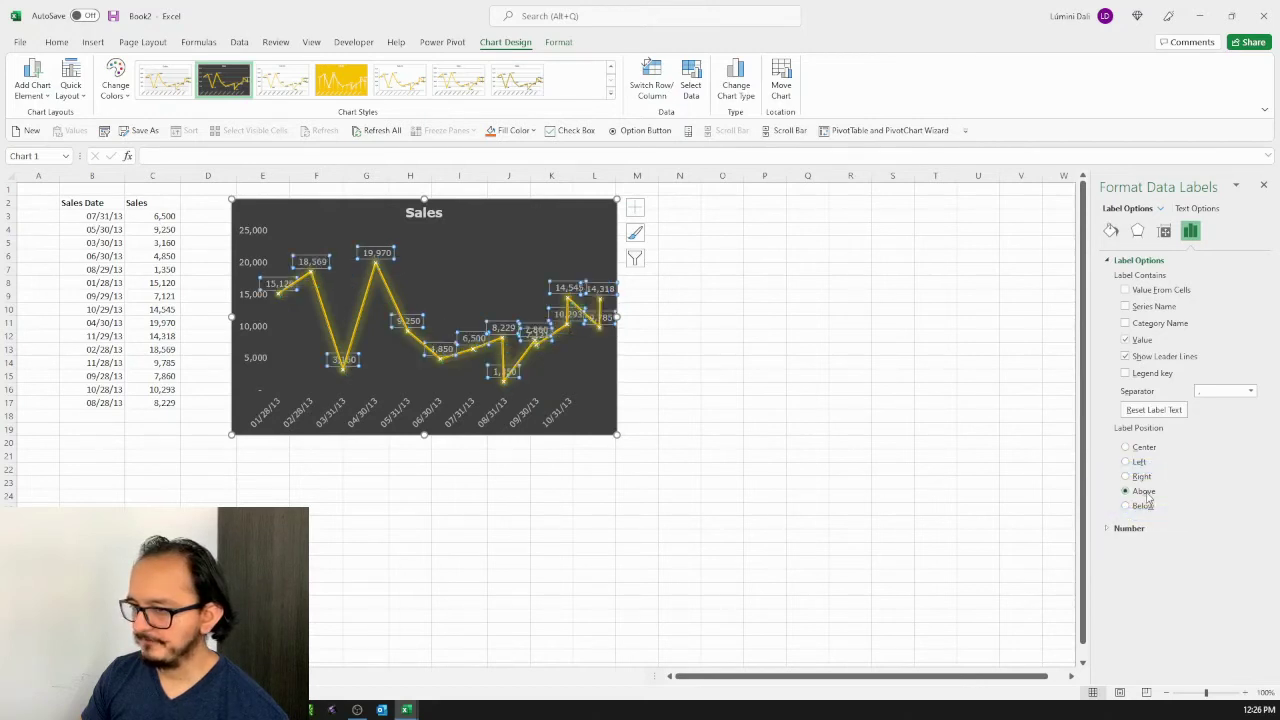
click(644, 294)
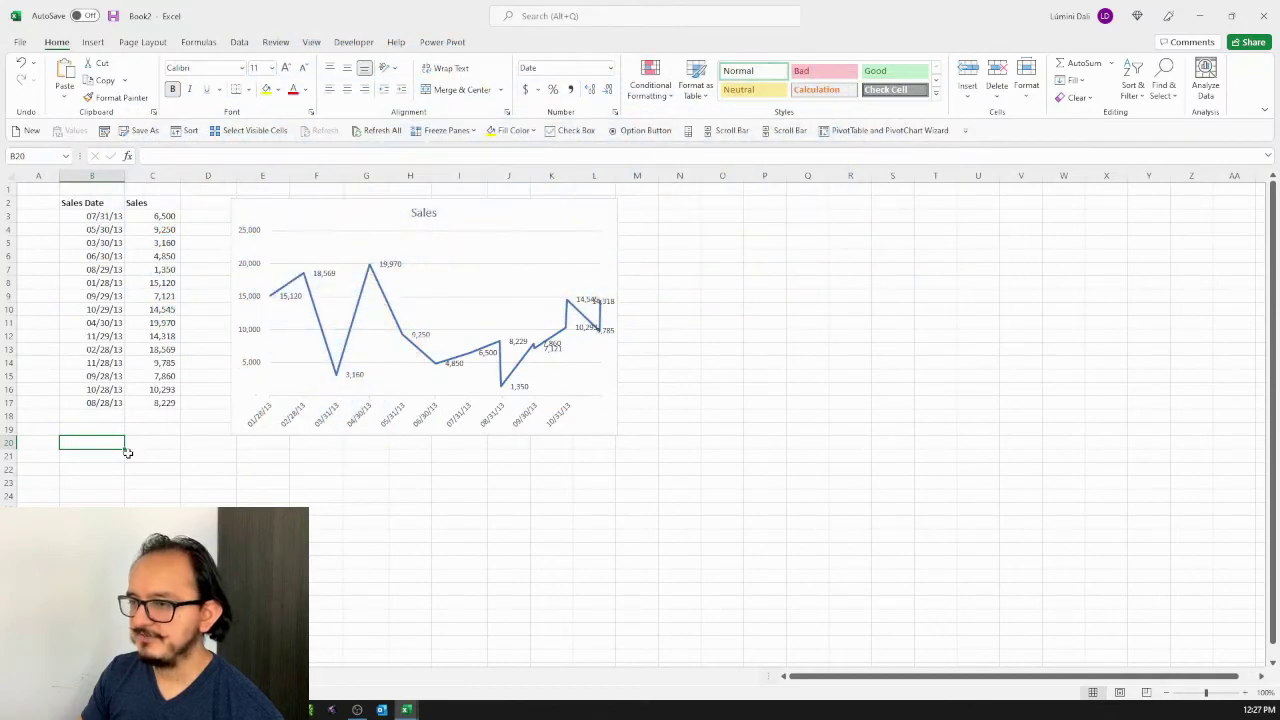
Apply the gray gradient chart style with large round markers to the plain Sales chart and remove its primary major horizontal gridlines
double_click(537, 213)
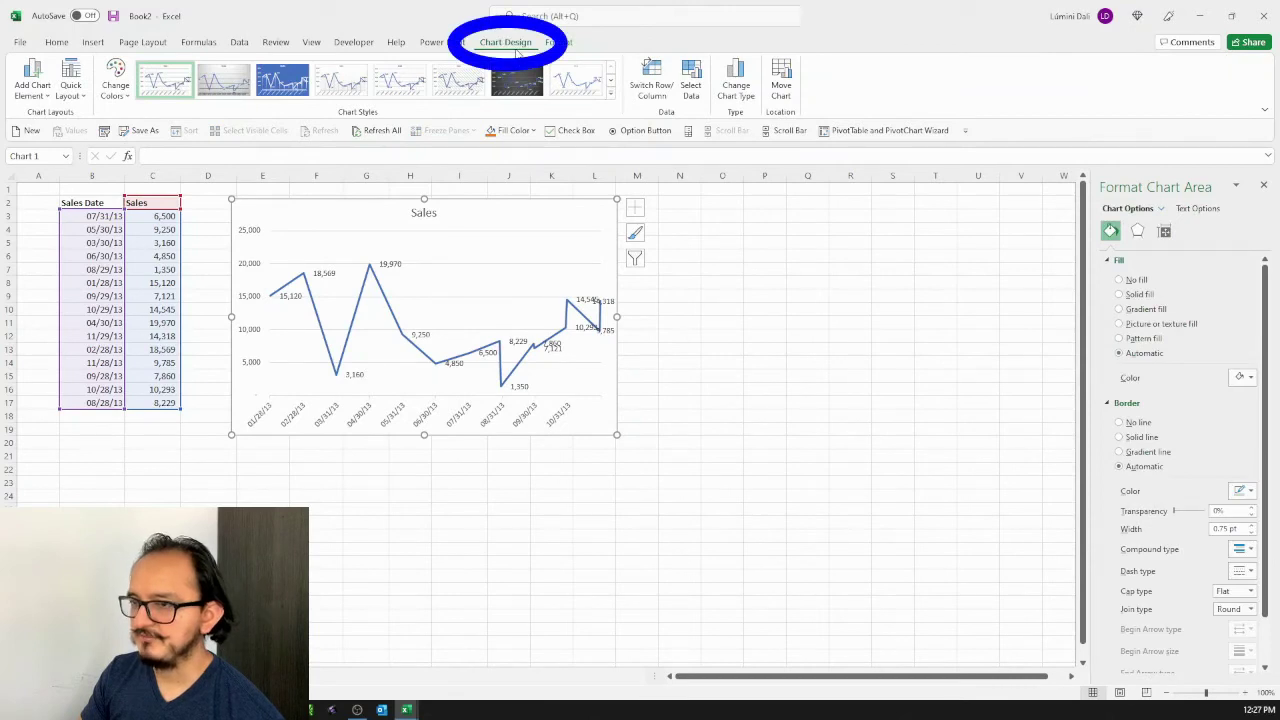
click(230, 88)
click(229, 89)
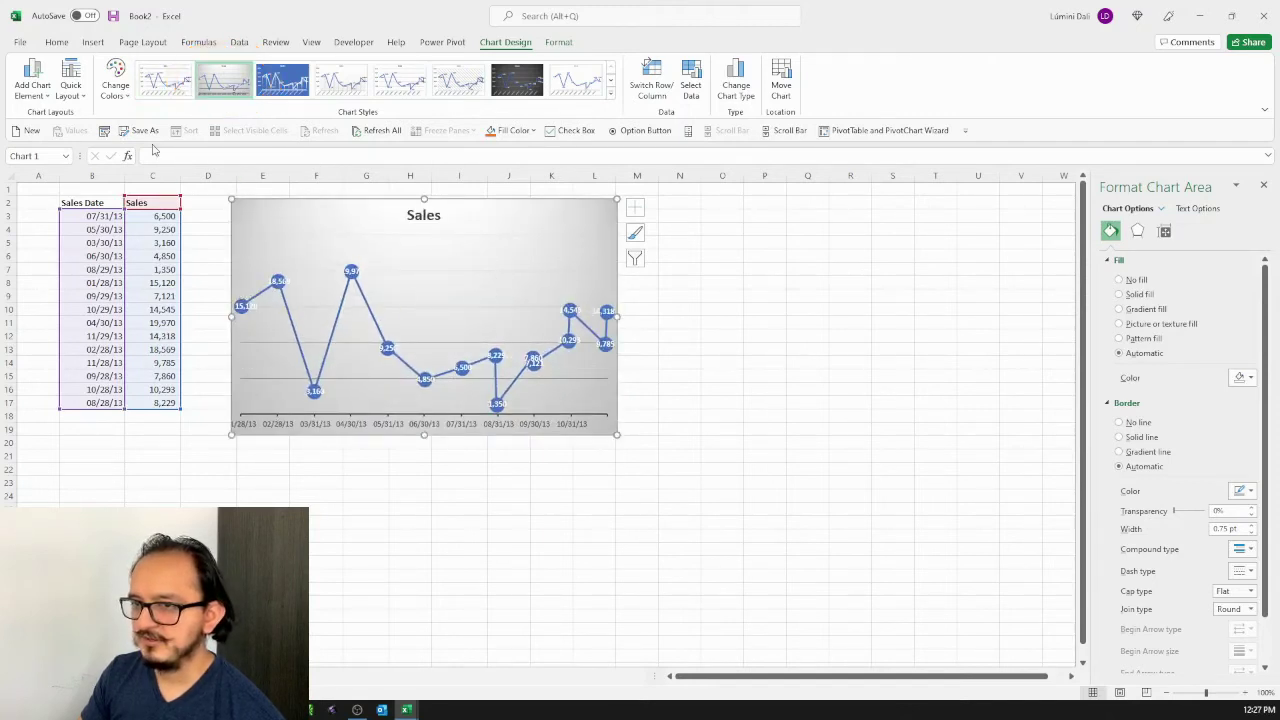
click(46, 100)
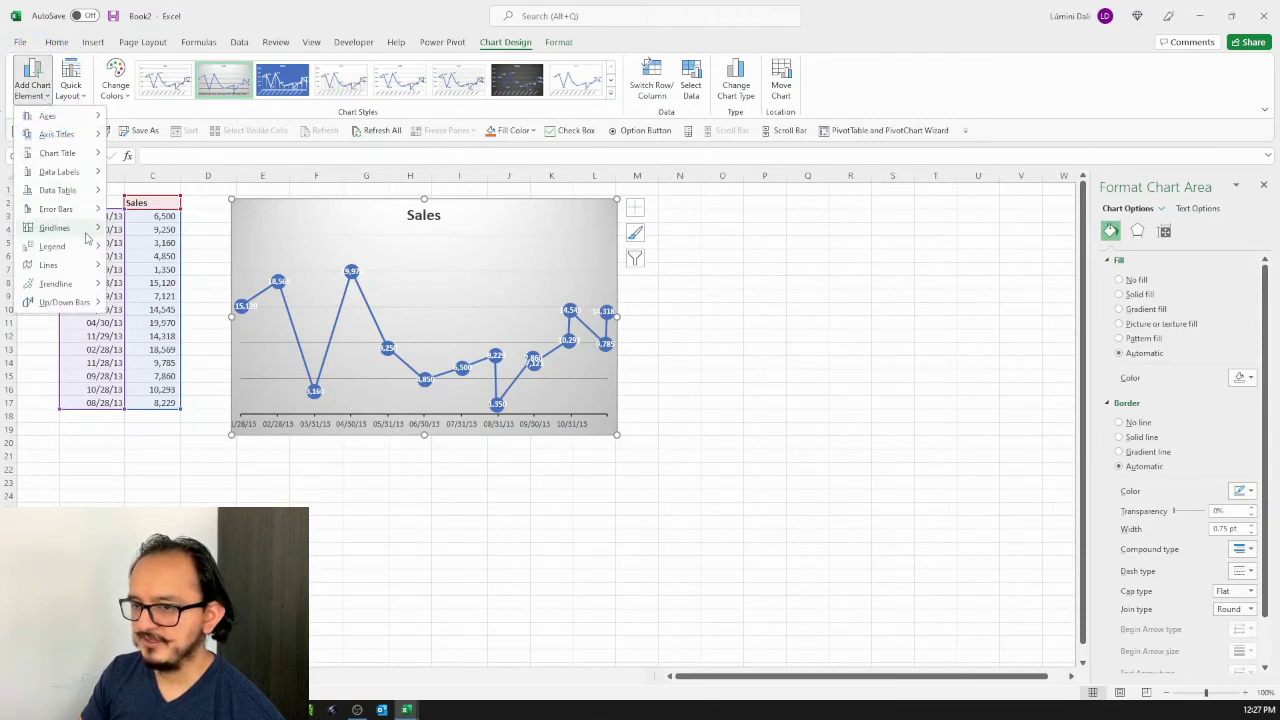
mouse_move(88, 230)
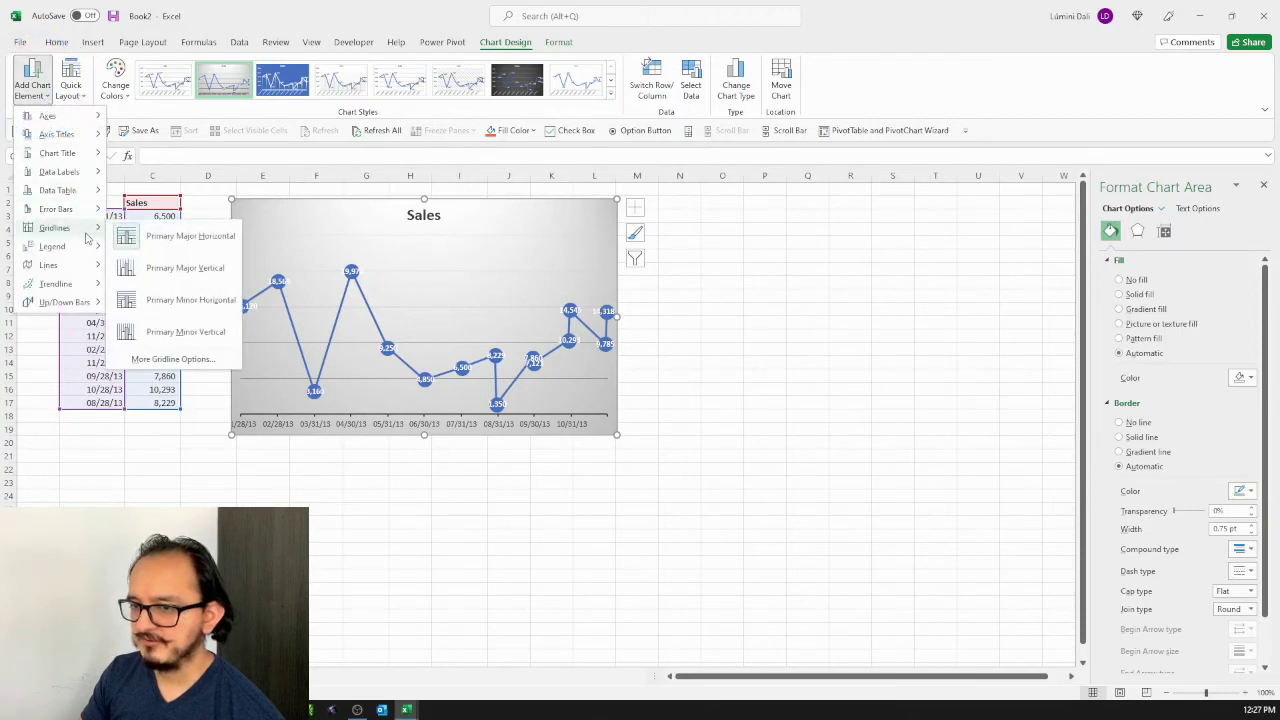
click(147, 240)
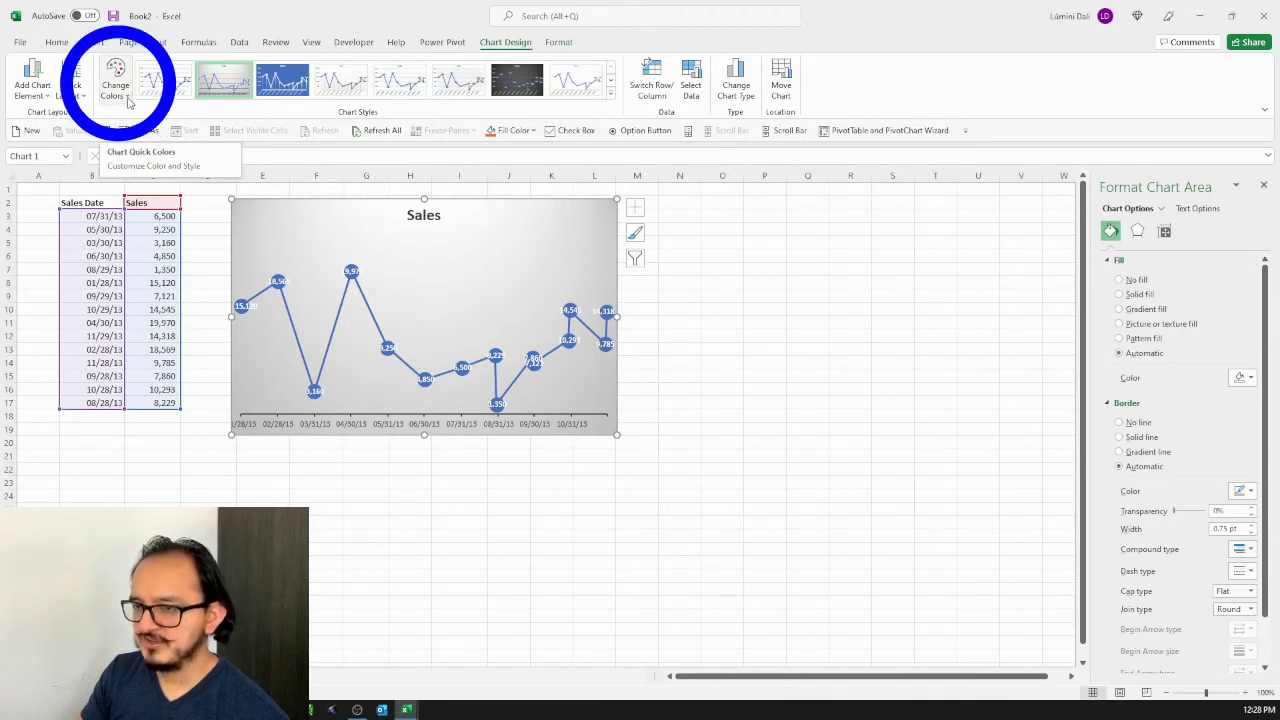
Recolor the gray Sales chart with the third colorful palette and set its font to Century Gothic
click(128, 103)
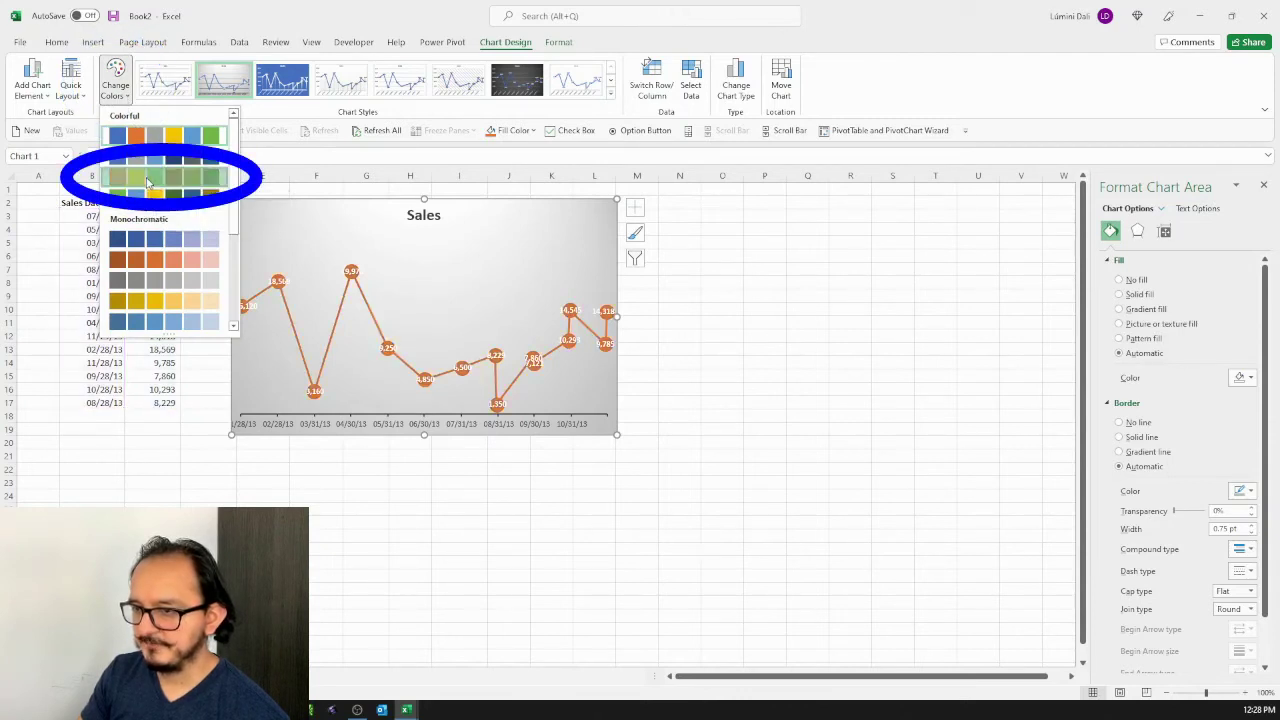
click(147, 179)
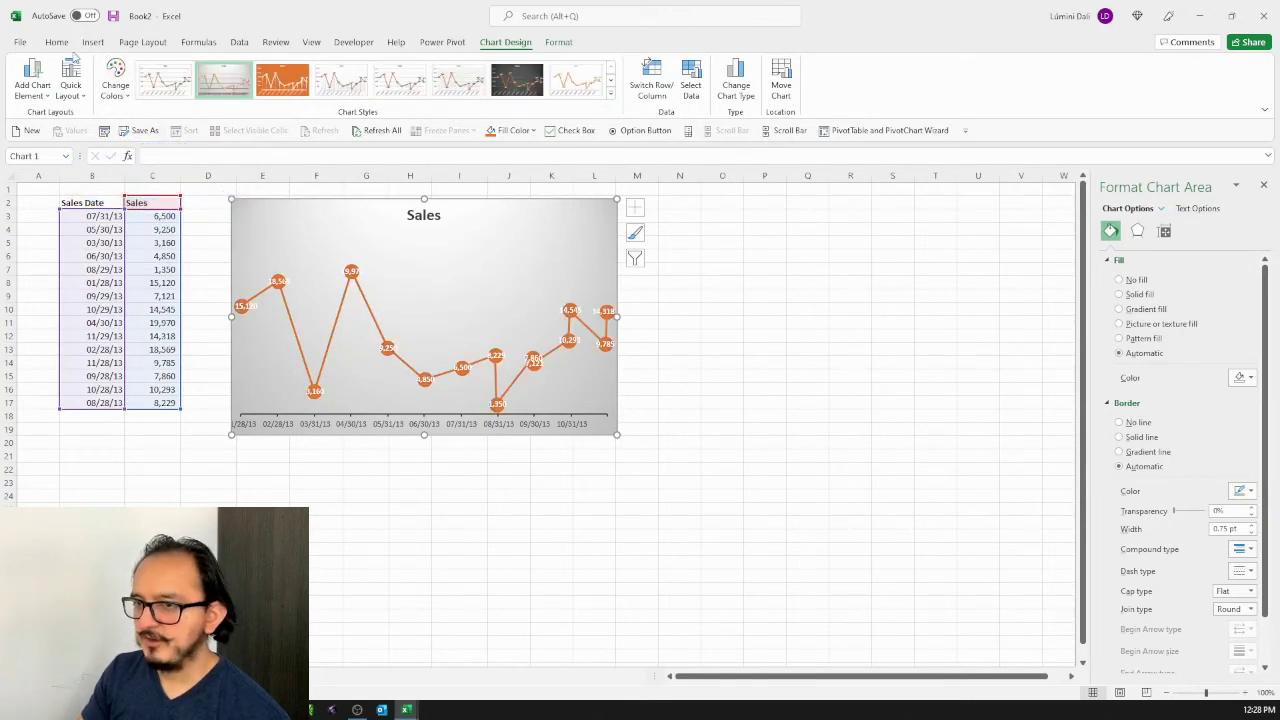
click(56, 42)
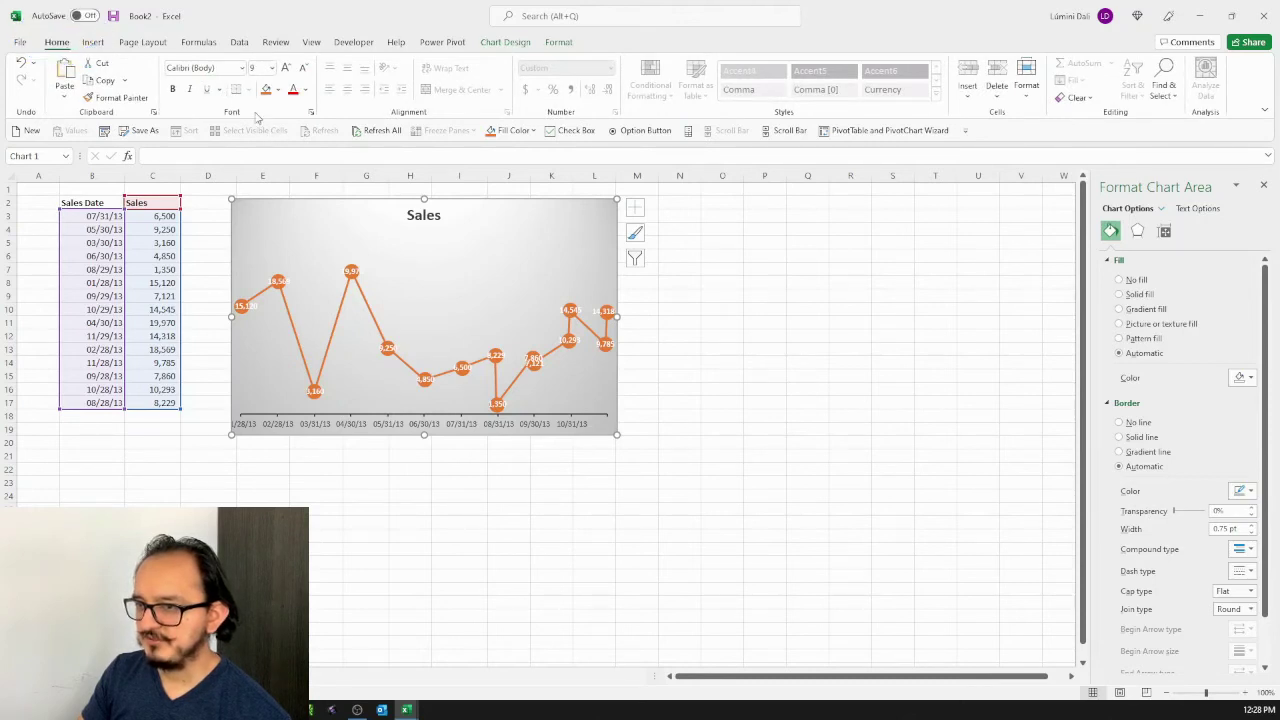
click(219, 67)
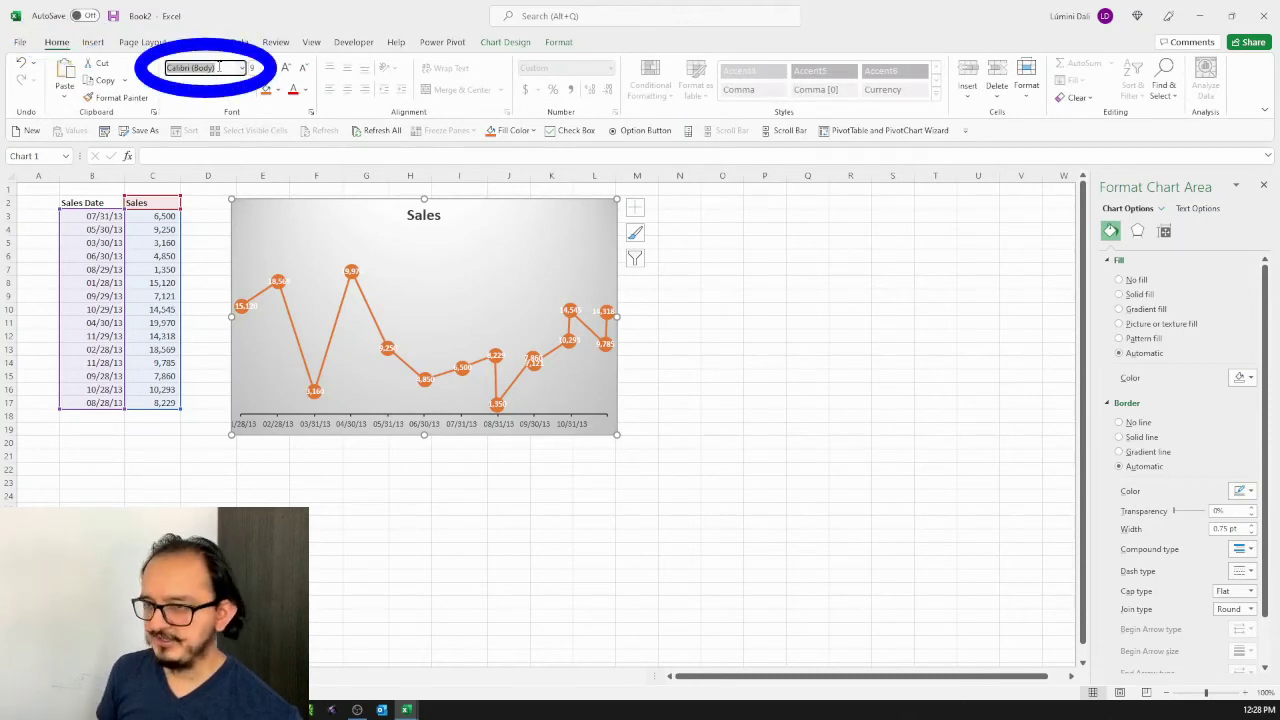
text(Century Gothic)
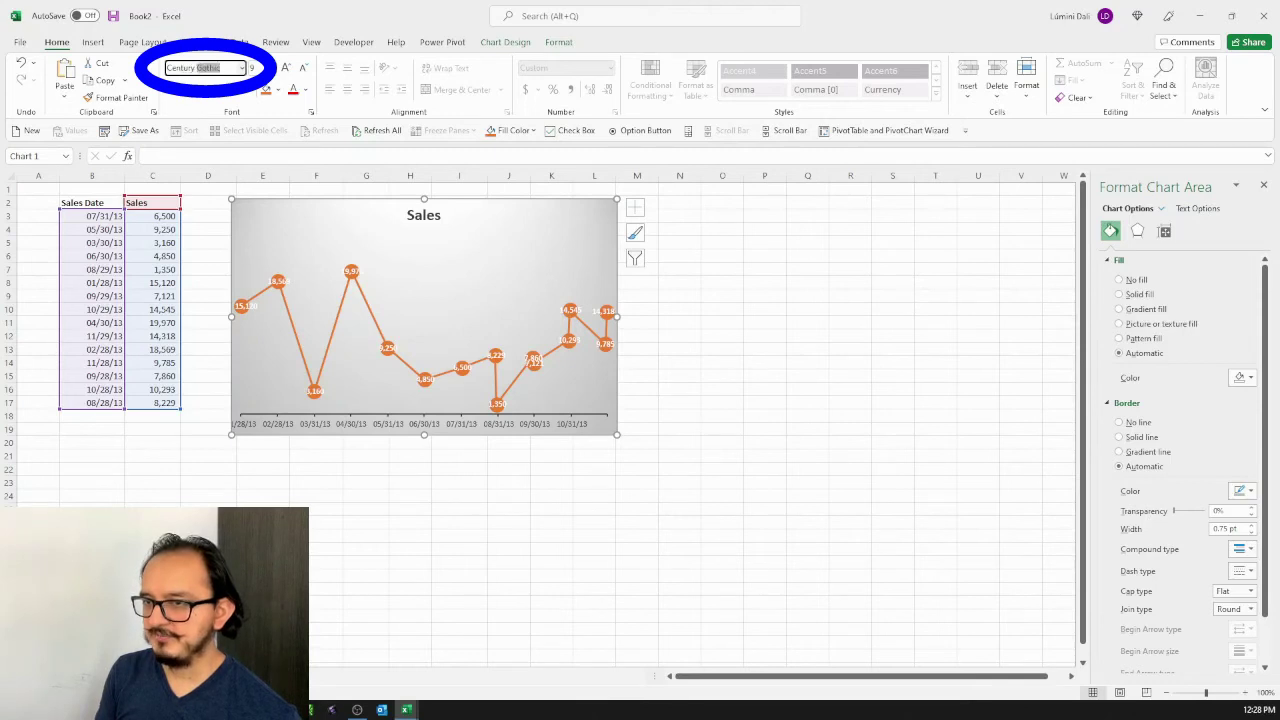
key(Return)
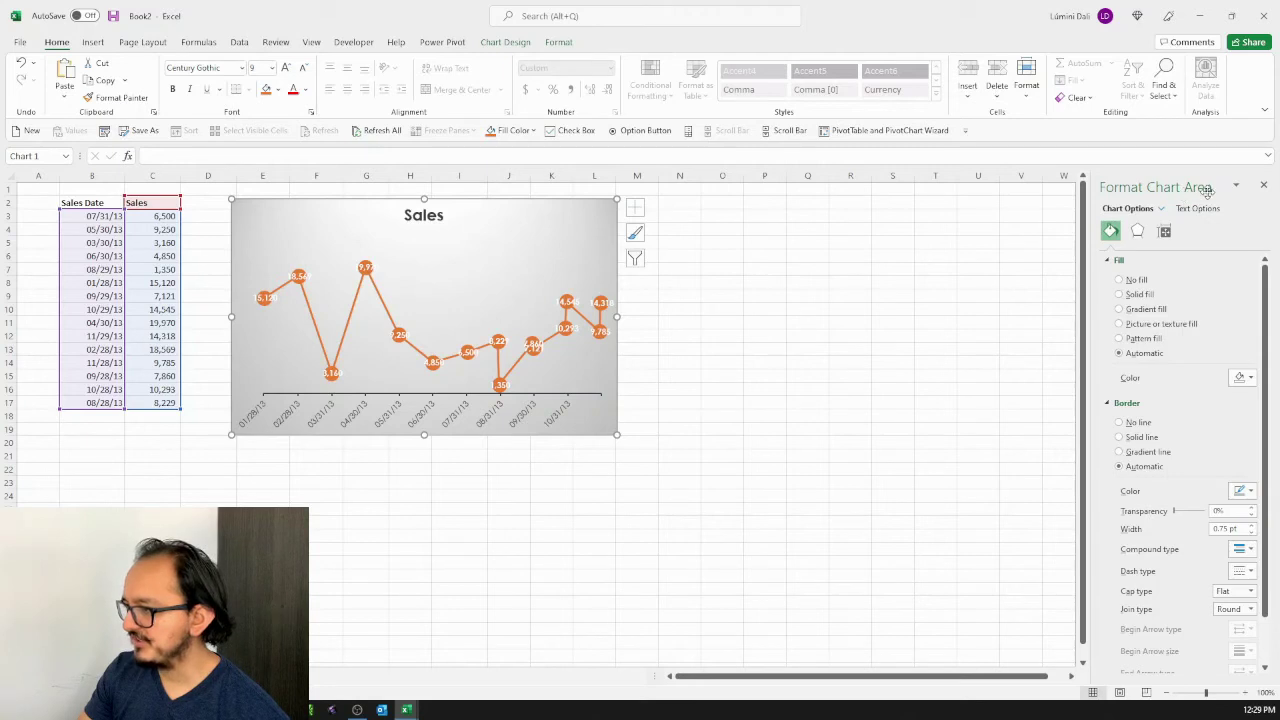
Give the chart area a radial gradient fill directed from the center
click(1114, 234)
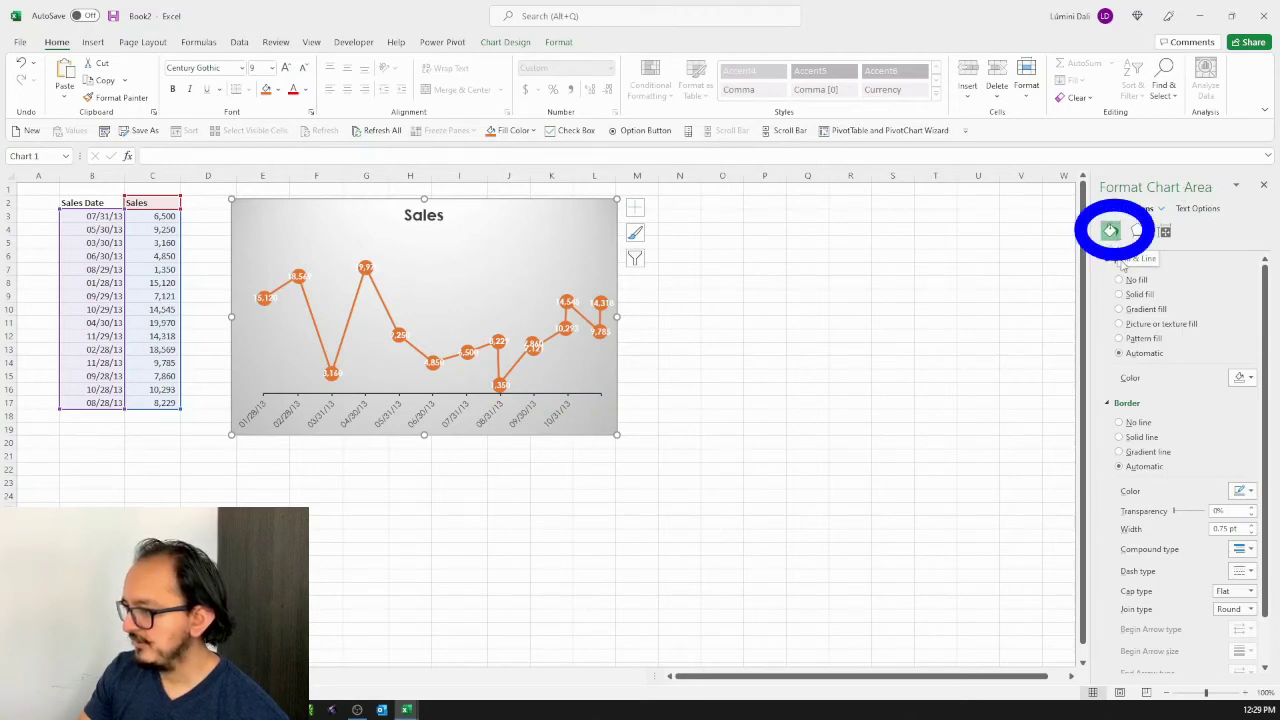
click(1149, 315)
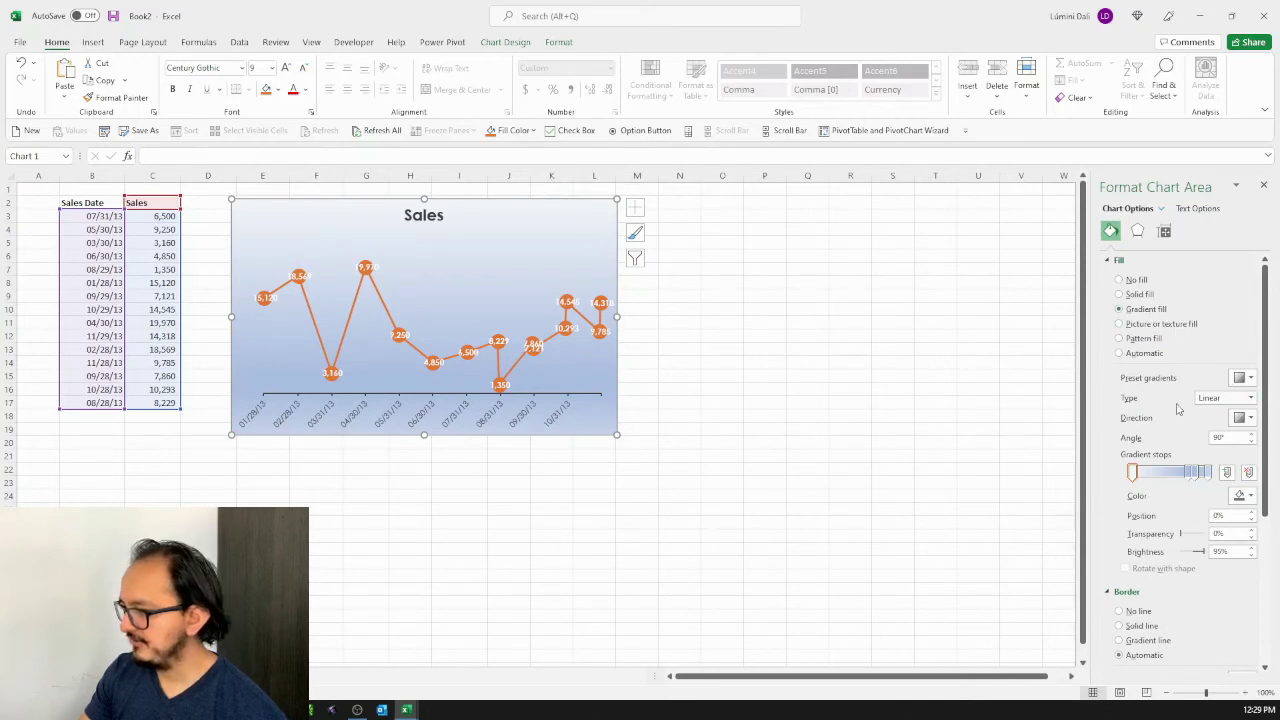
click(1250, 399)
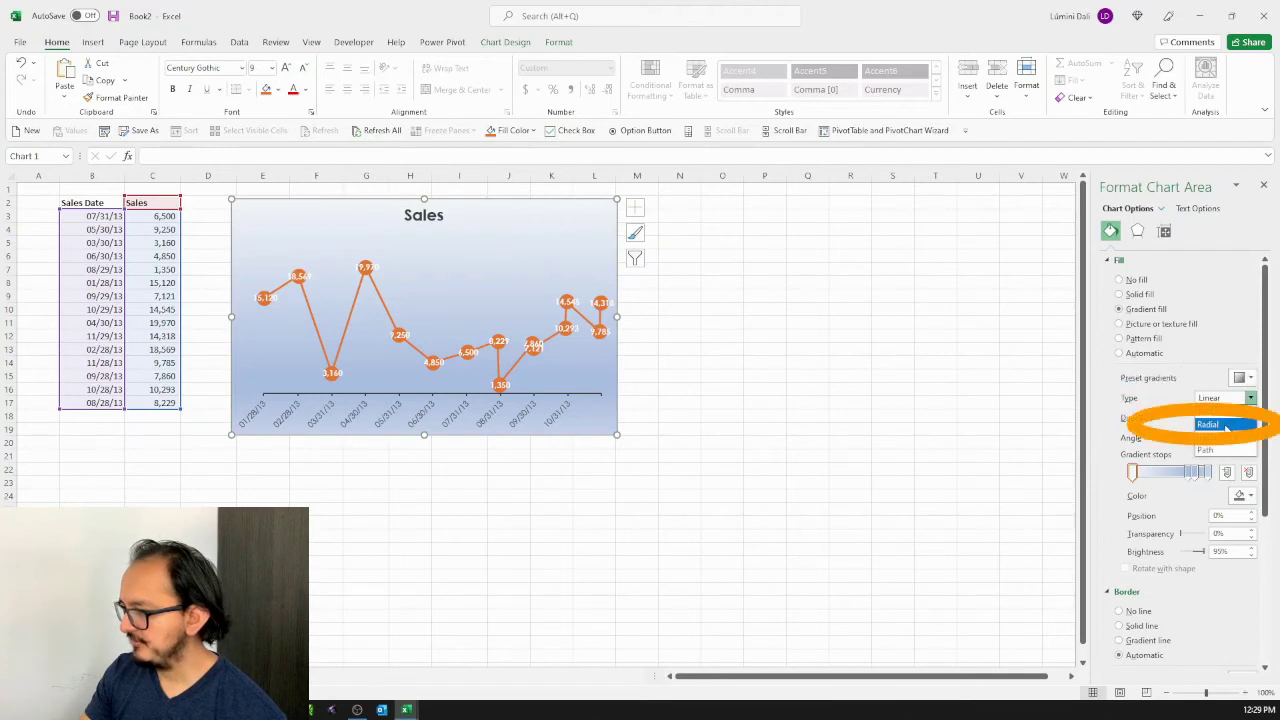
click(1226, 425)
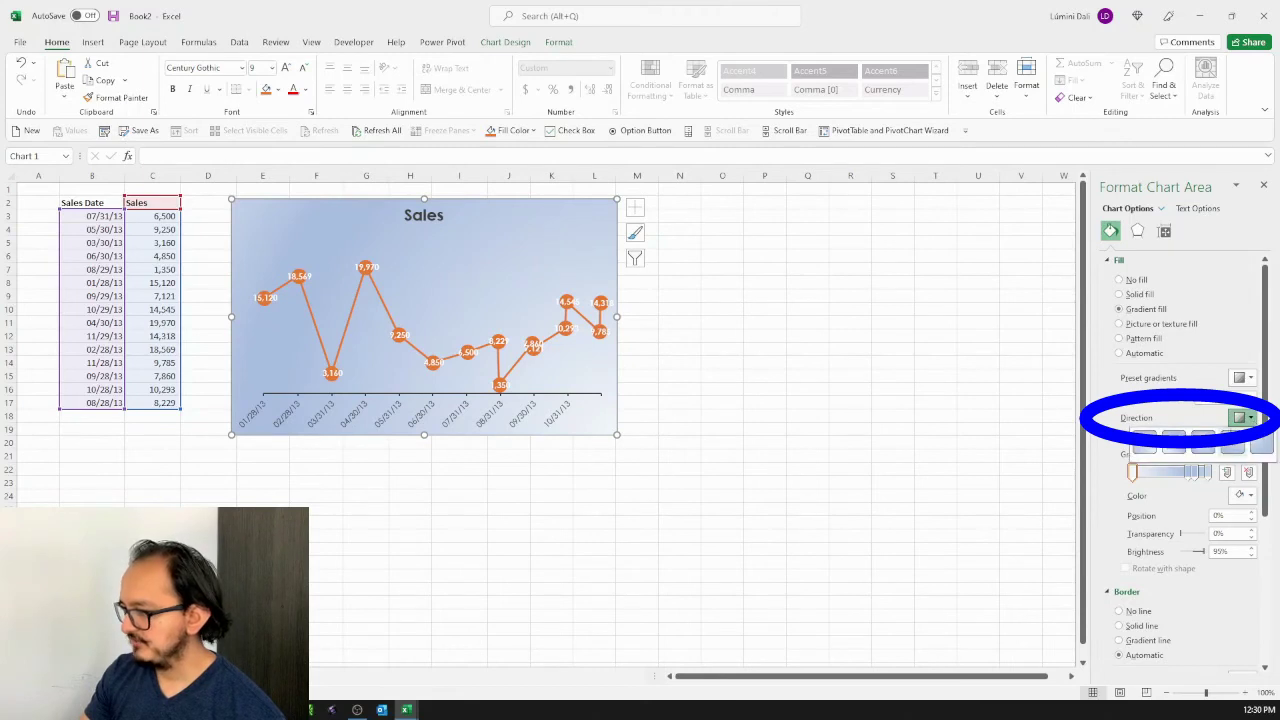
click(1249, 420)
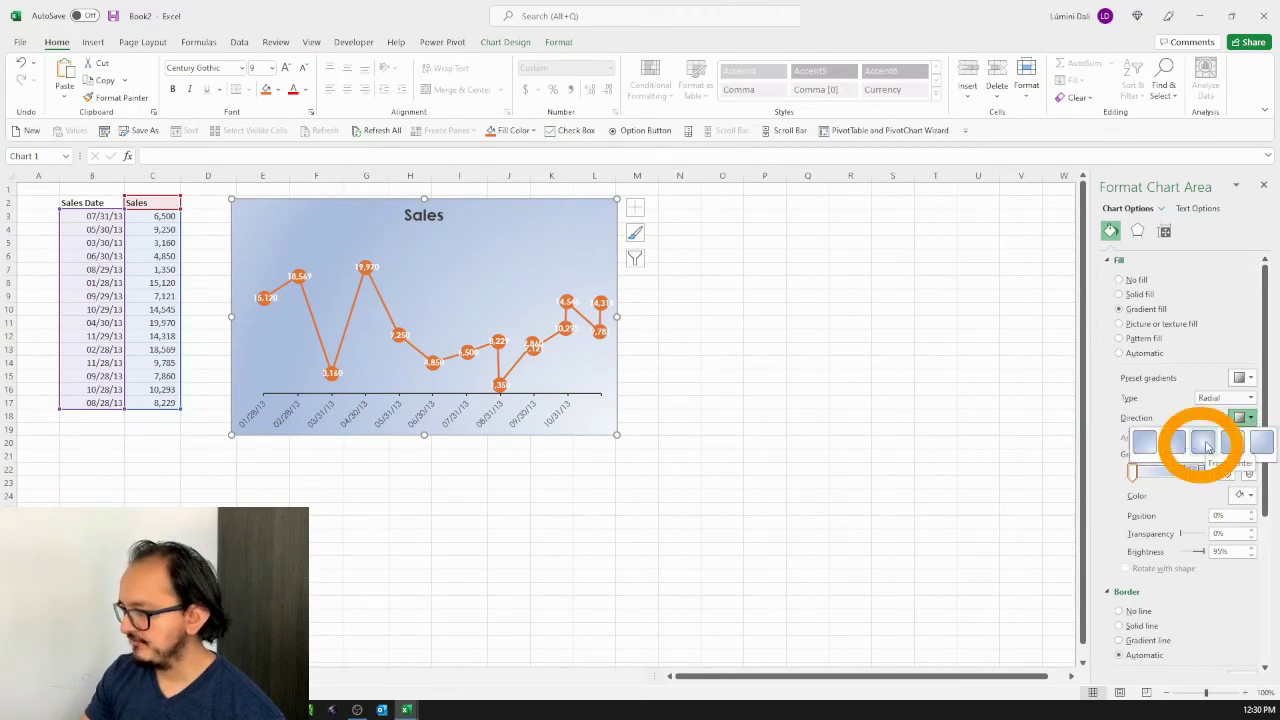
click(1207, 445)
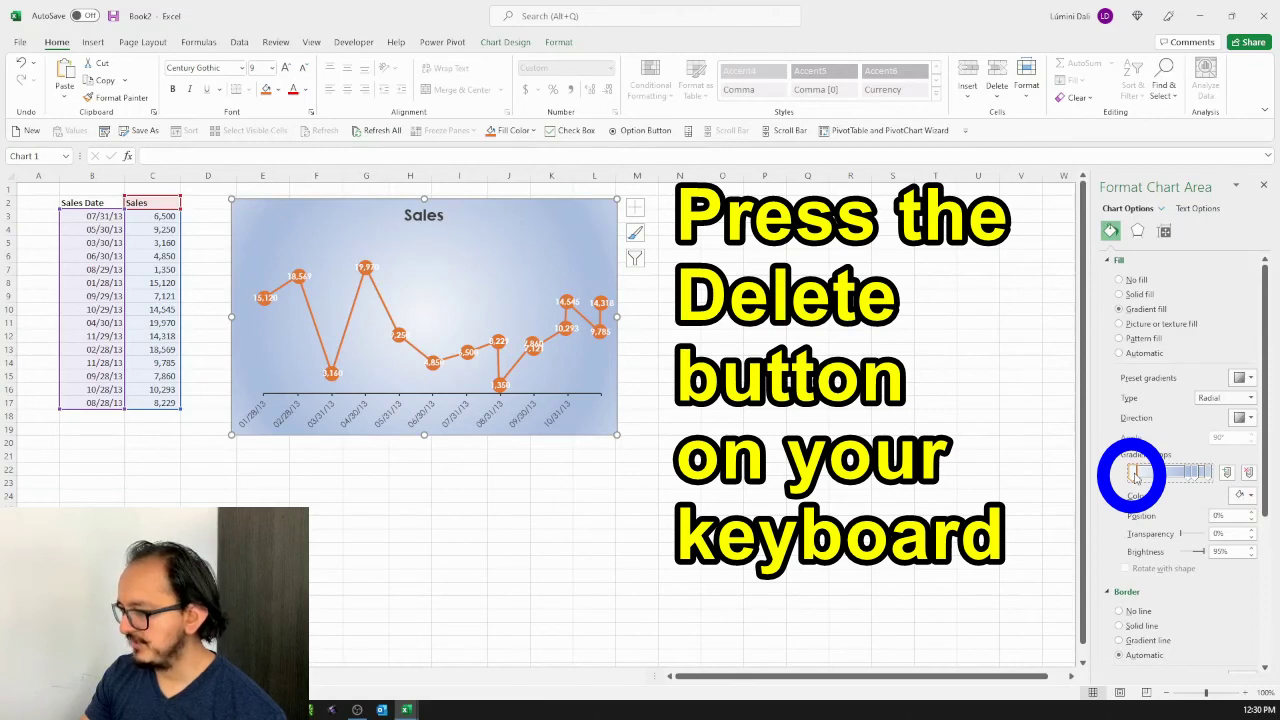
Delete the chart area's first gradient stop, move the 74% stop to 0% and color it white
key(Delete)
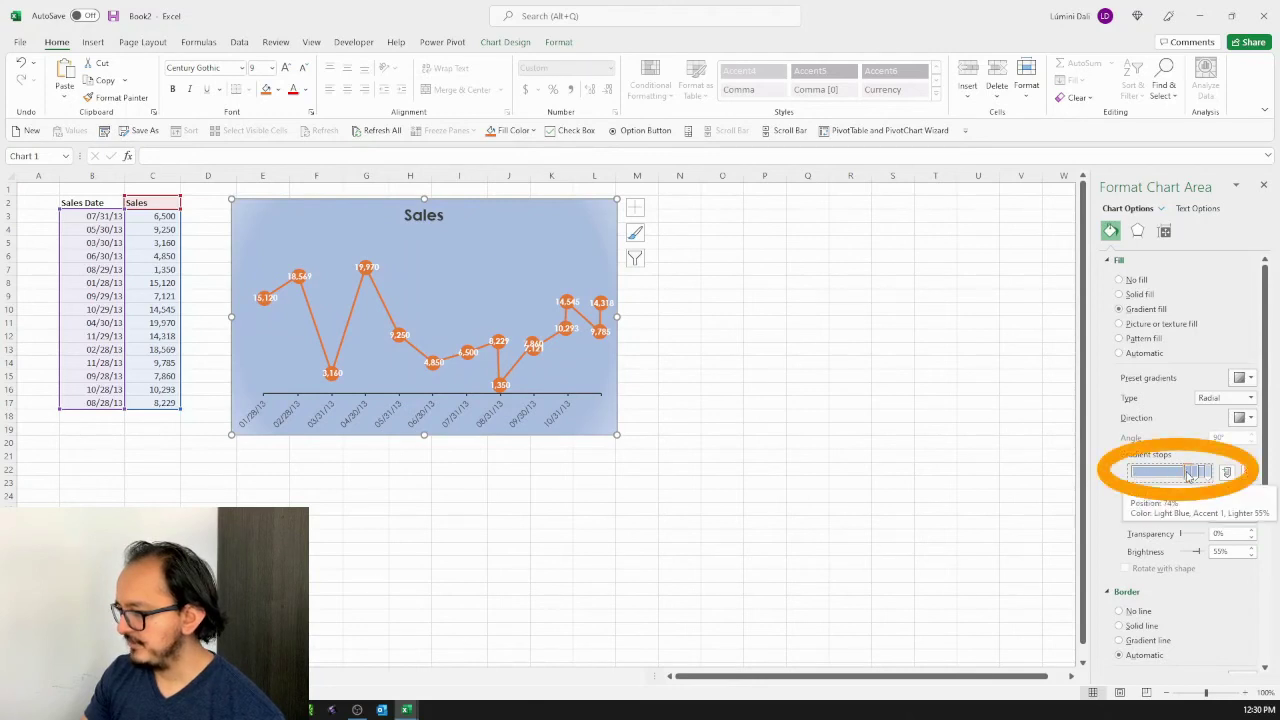
drag(1188, 476, 1127, 476)
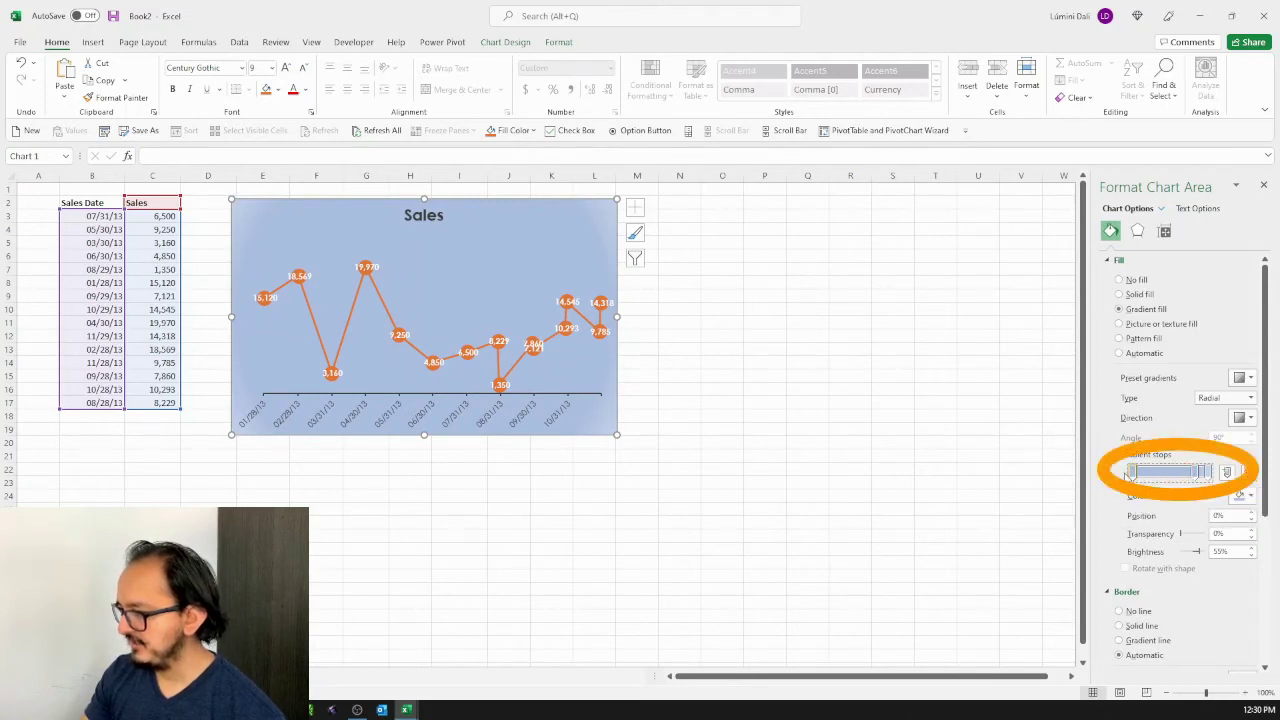
click(1251, 497)
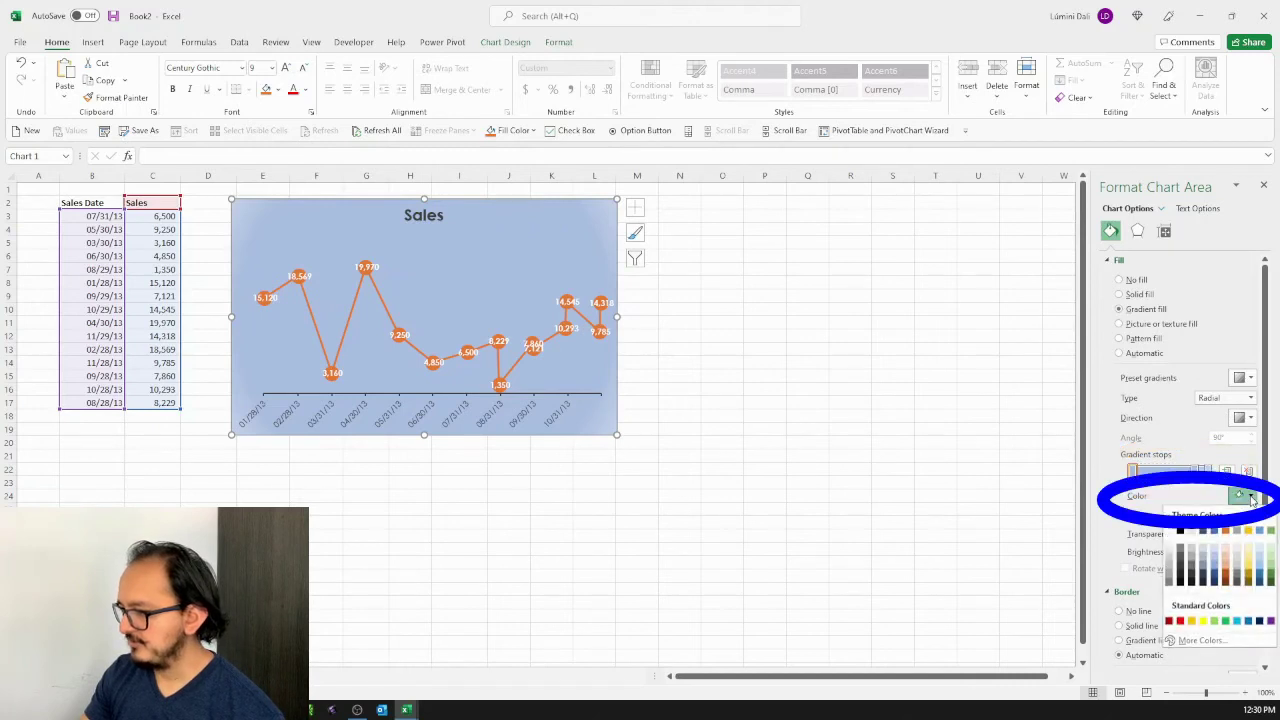
click(1179, 530)
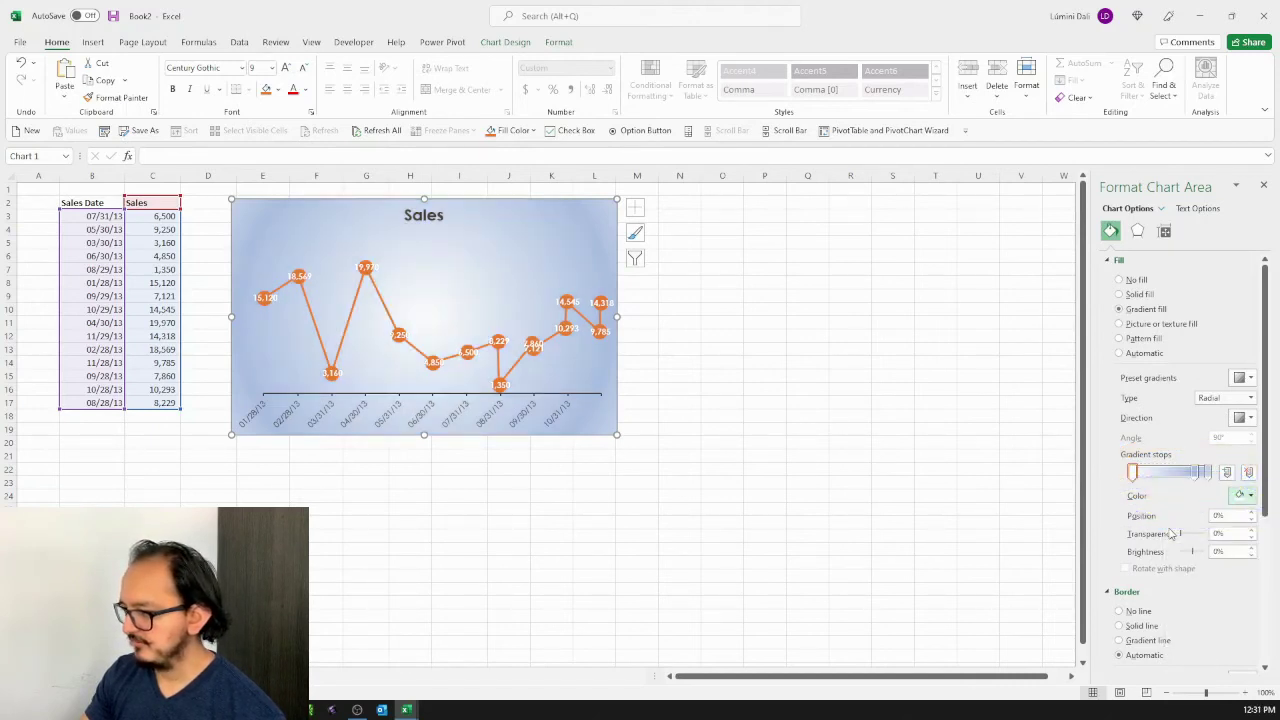
Move the chart area's next gradient stop to the 50% position and color it standard Blue
click(1195, 474)
drag(1195, 479, 1173, 482)
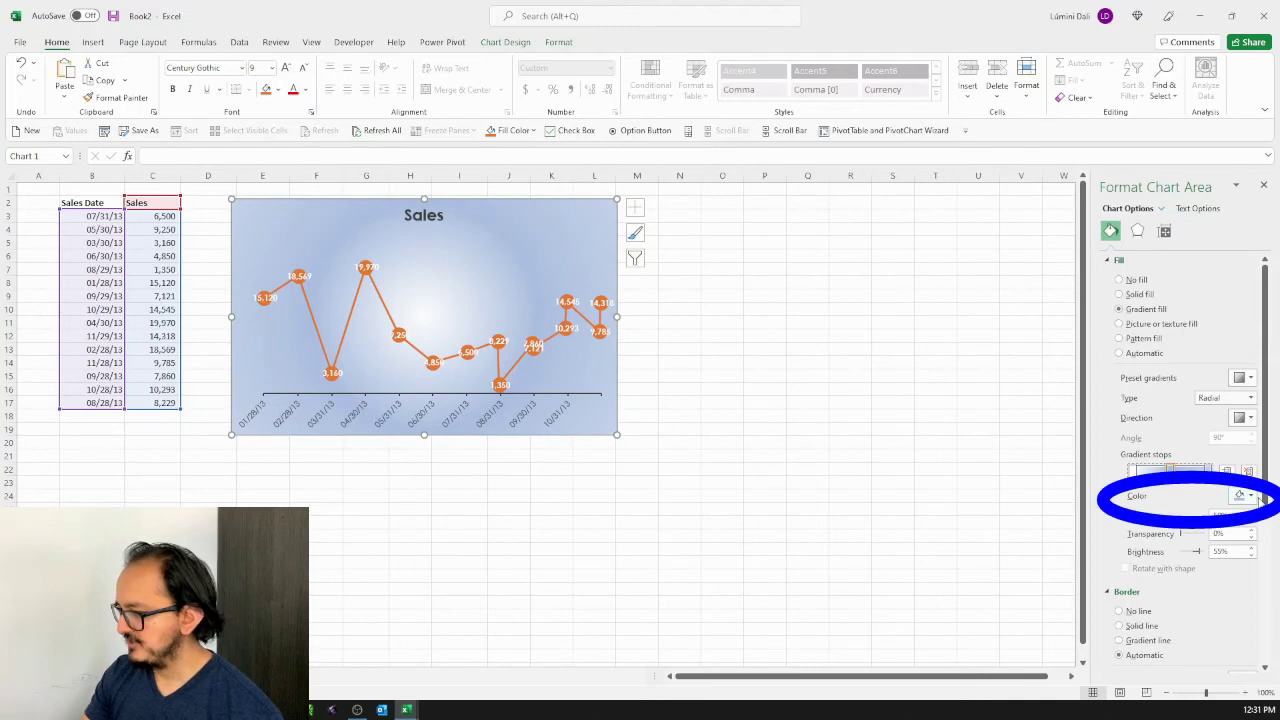
click(1255, 497)
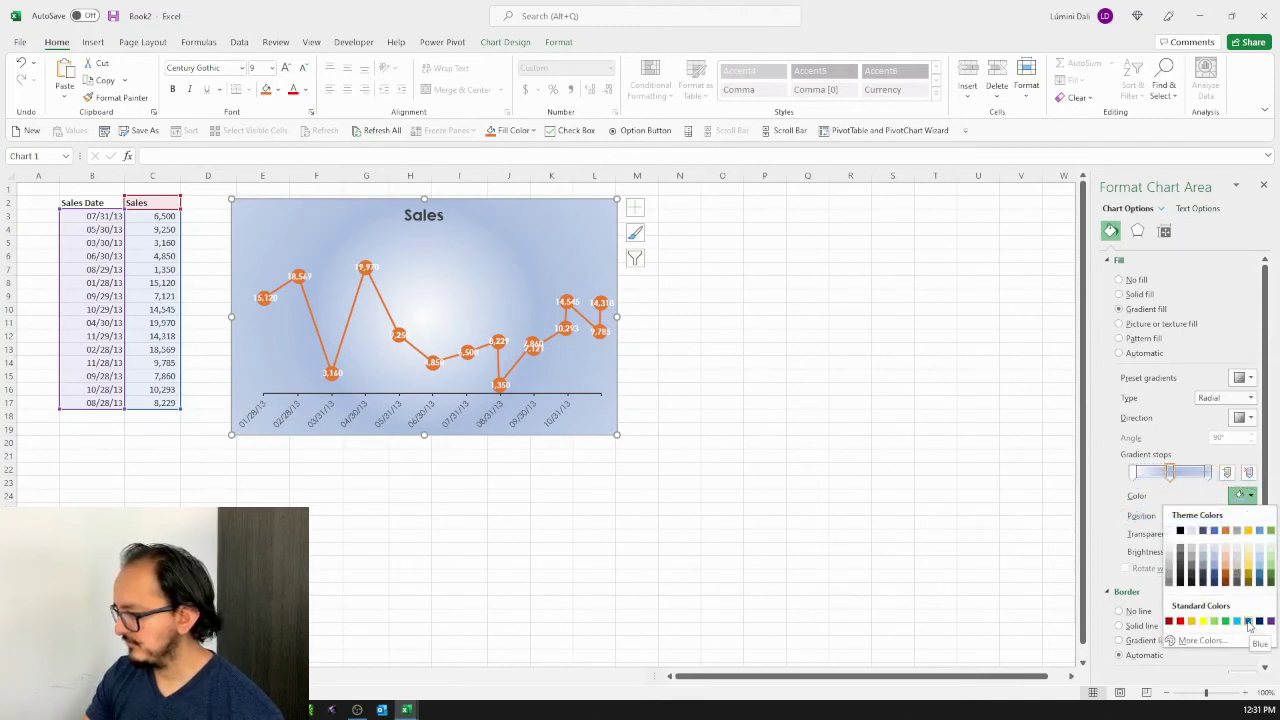
click(1248, 622)
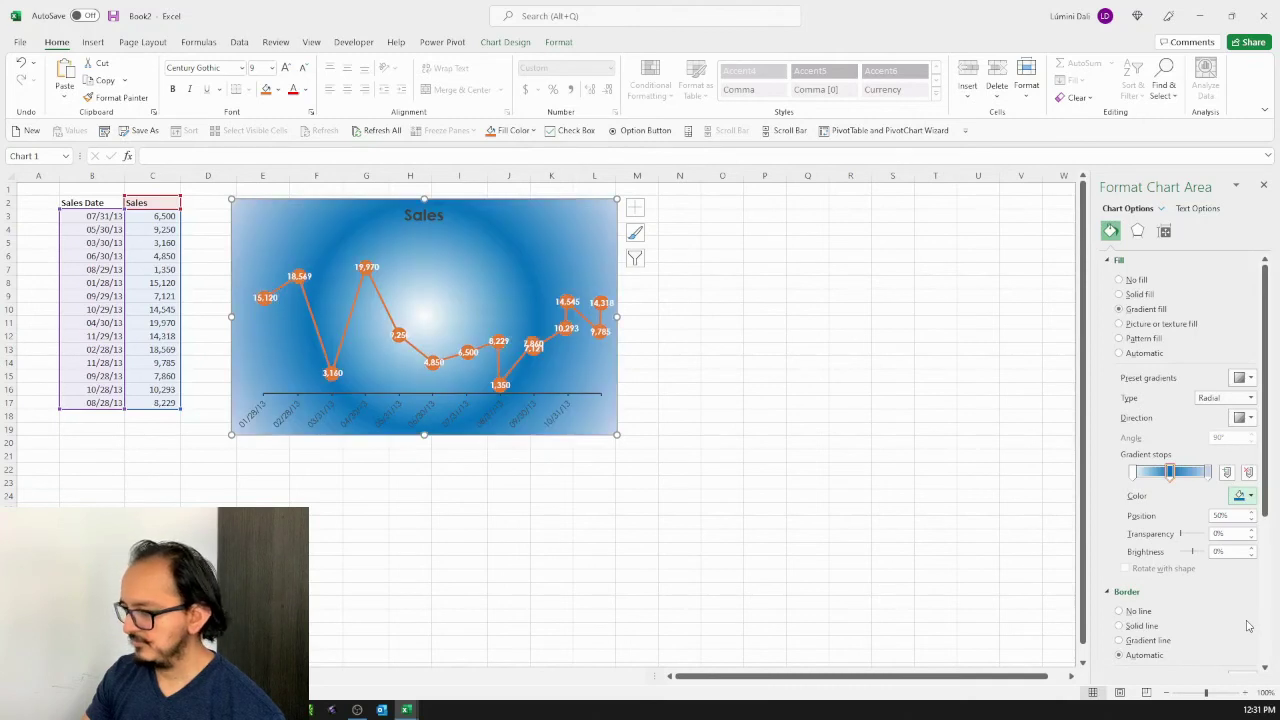
Color the chart area's 100% gradient stop dark blue and set the chart's font color to yellow
click(1208, 472)
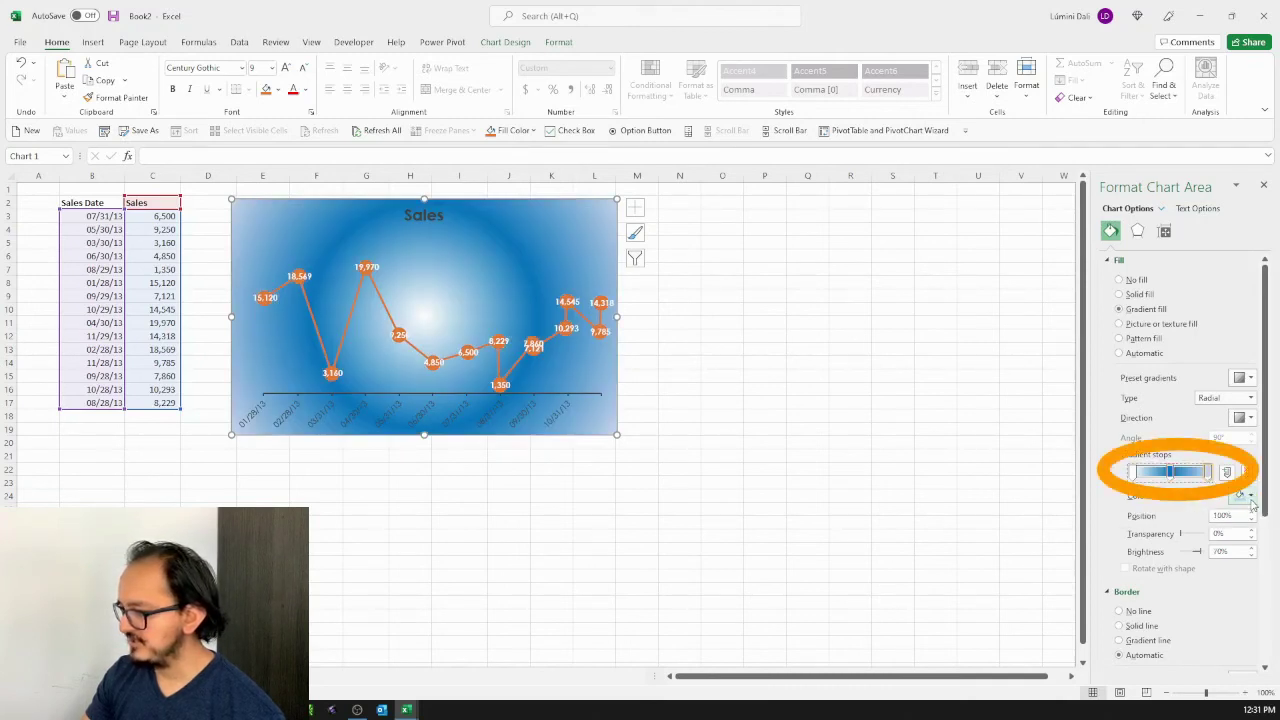
click(1250, 500)
click(1262, 626)
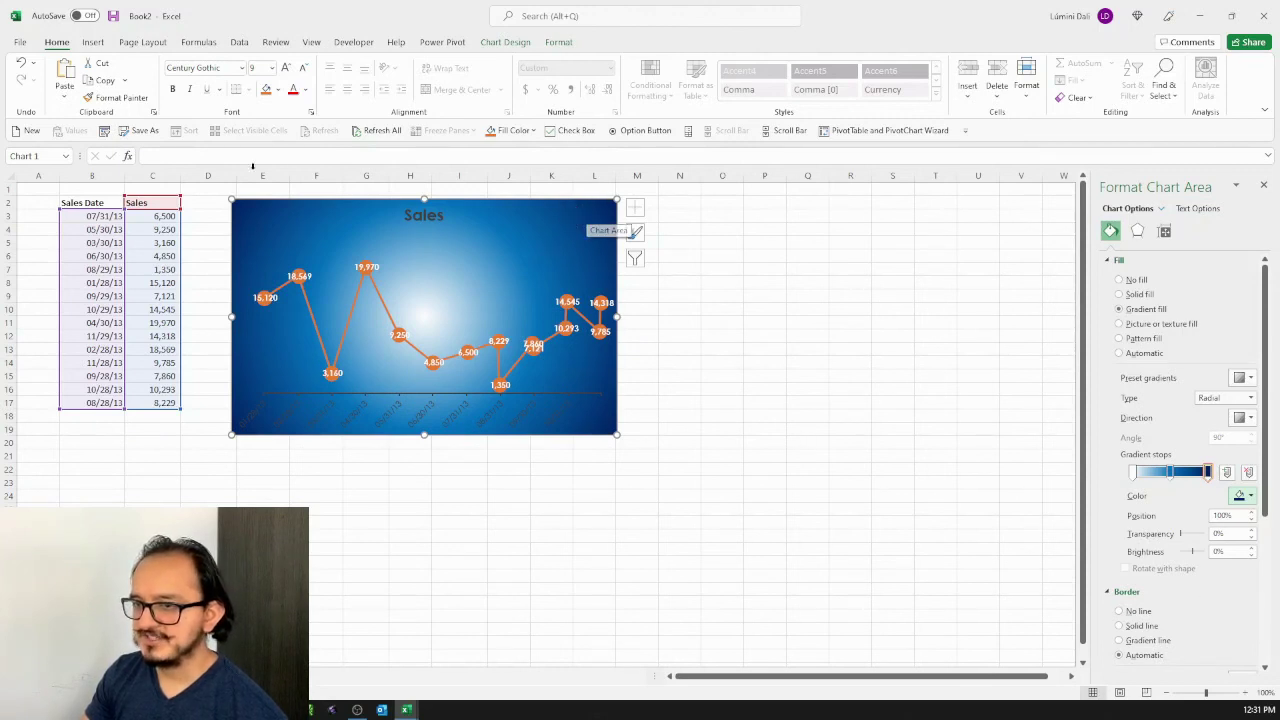
click(308, 92)
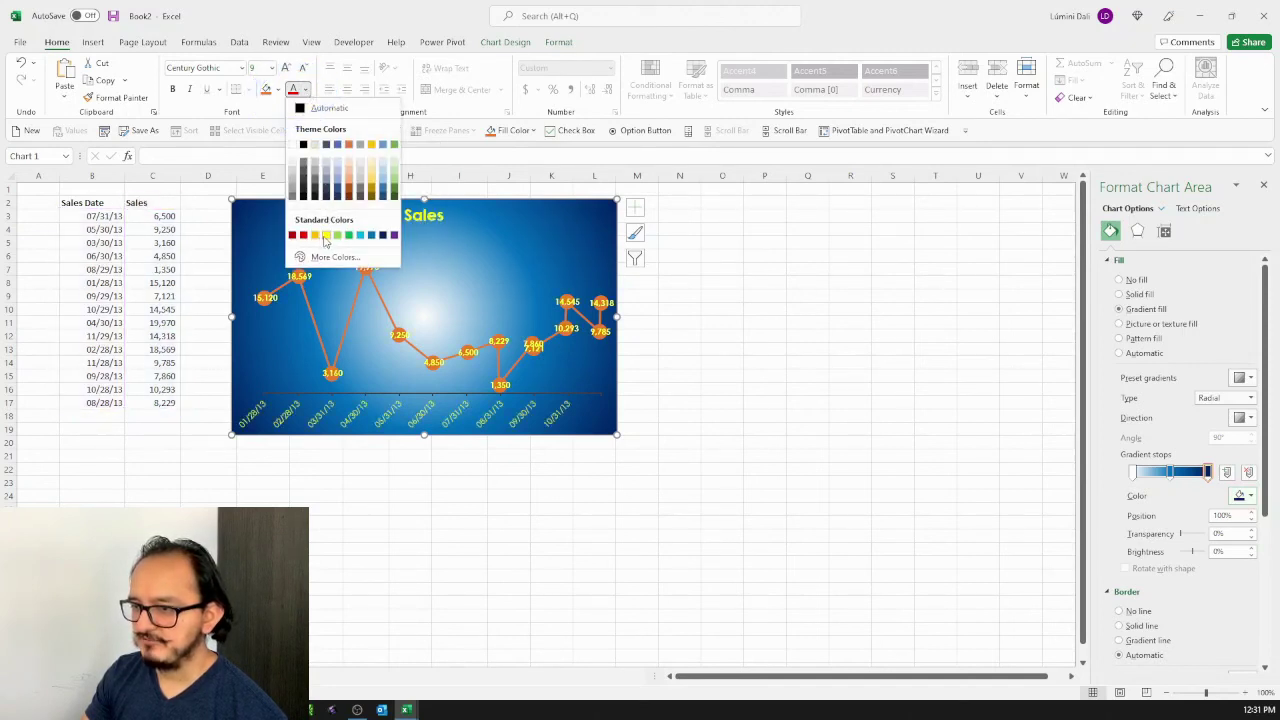
key(Escape)
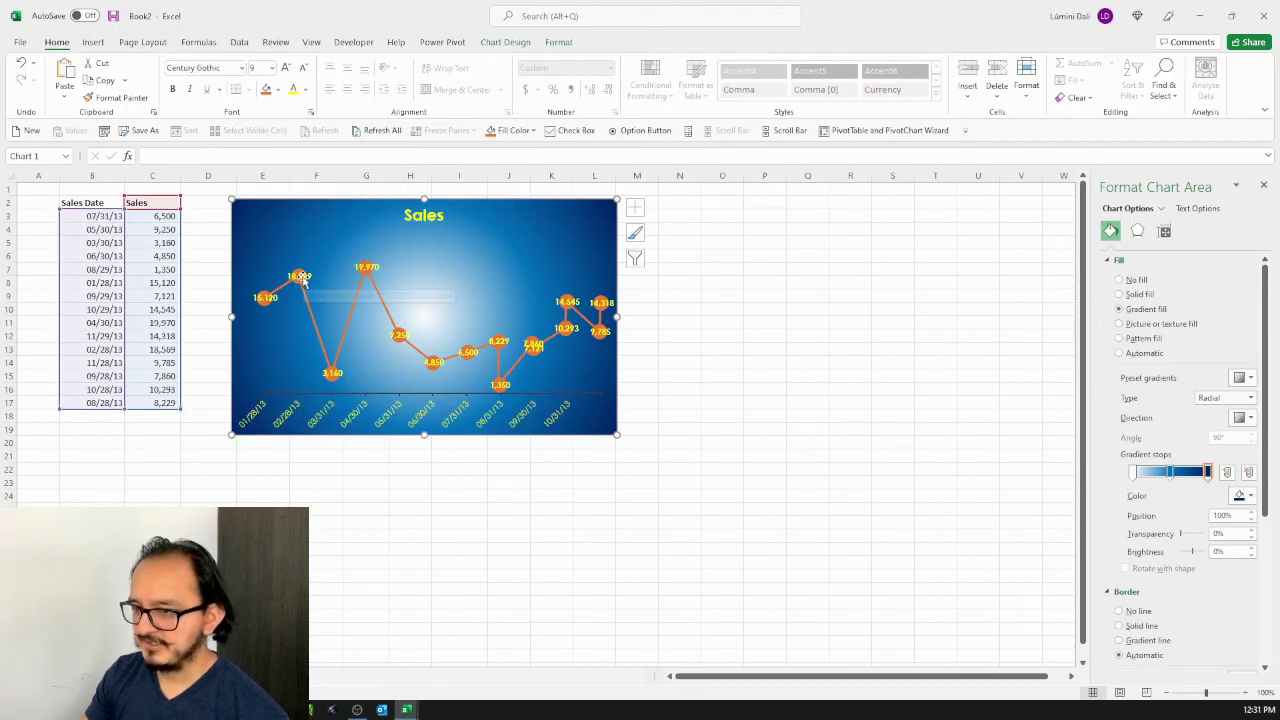
Position the Sales chart's data labels above their markers and enlarge the label font to size 12
click(301, 277)
right_click(303, 279)
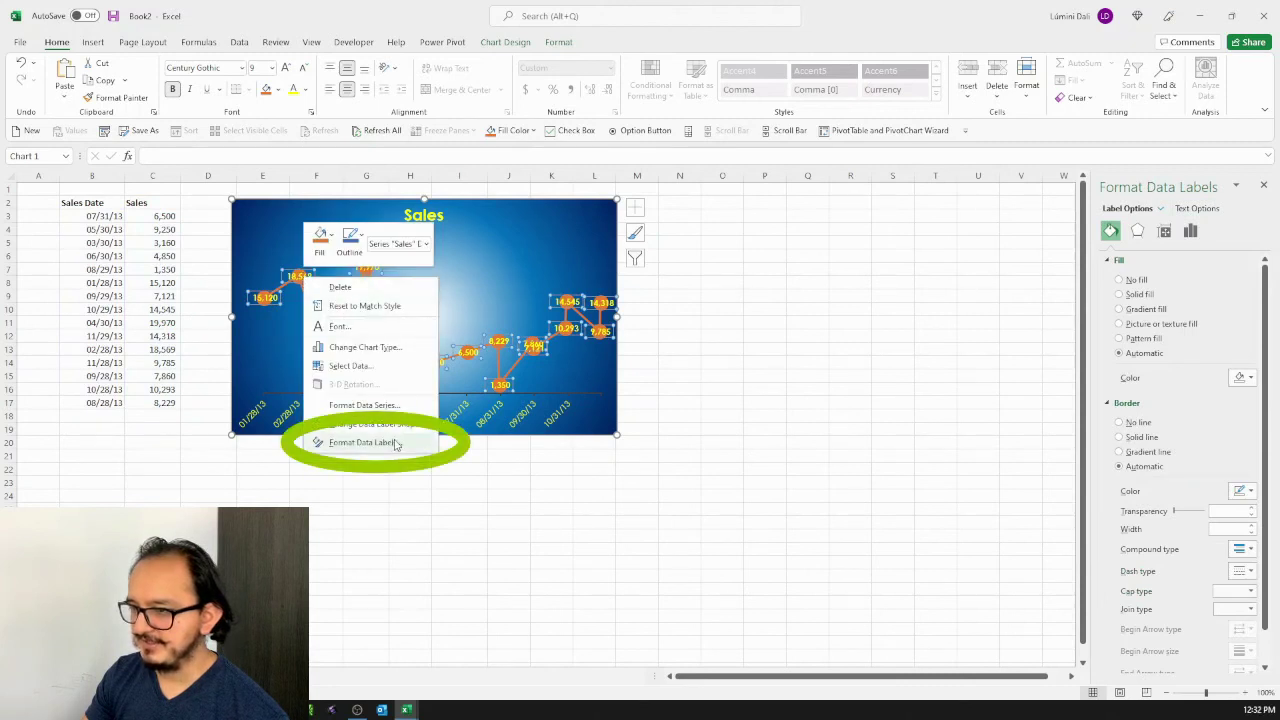
click(362, 442)
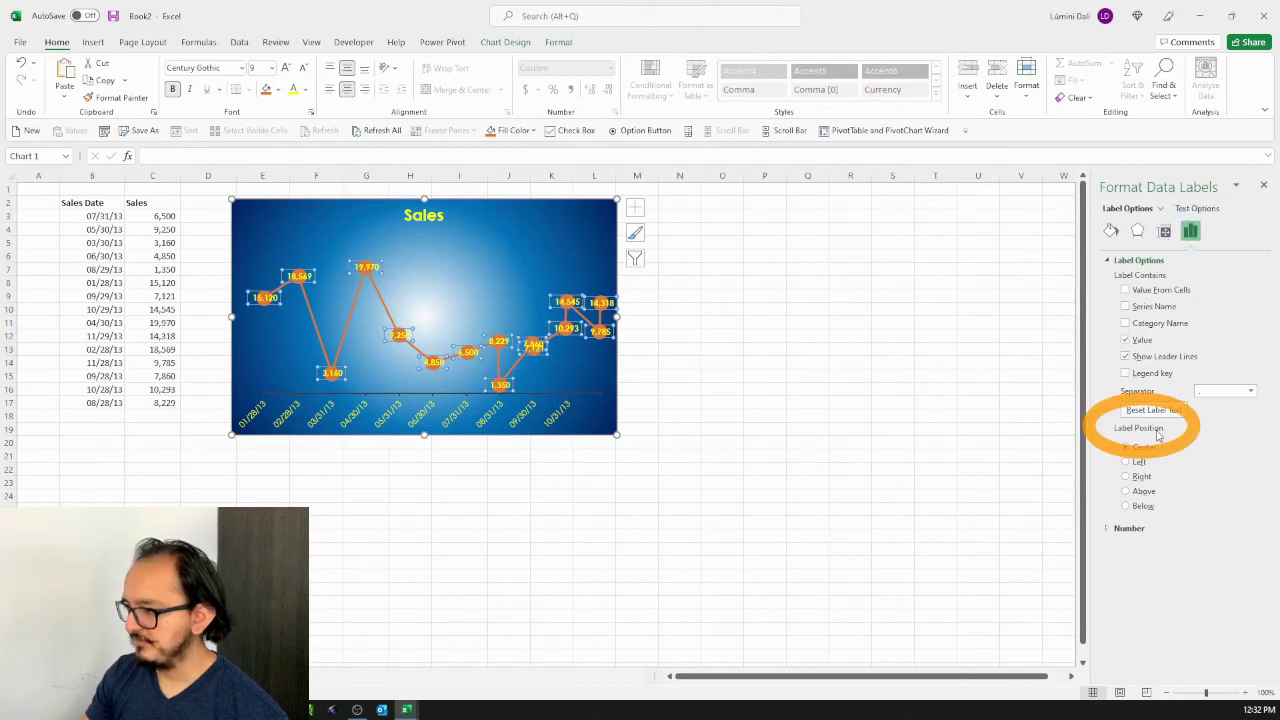
click(1146, 494)
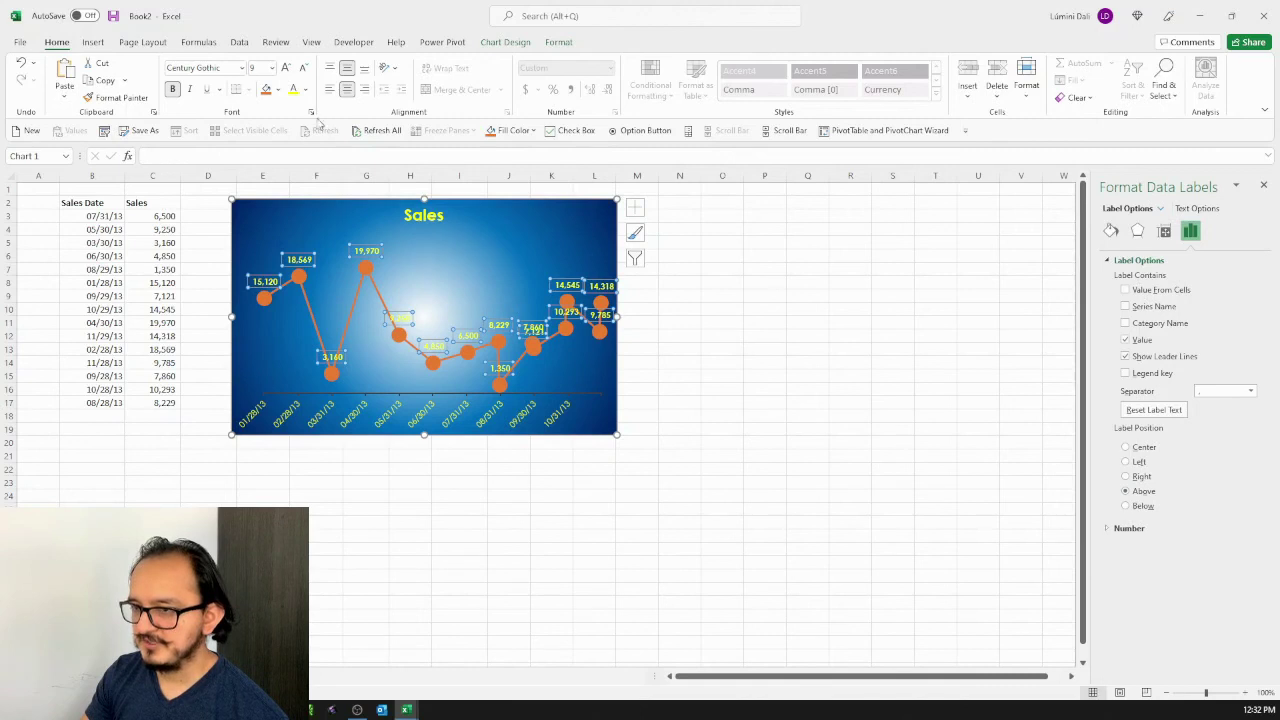
click(286, 70)
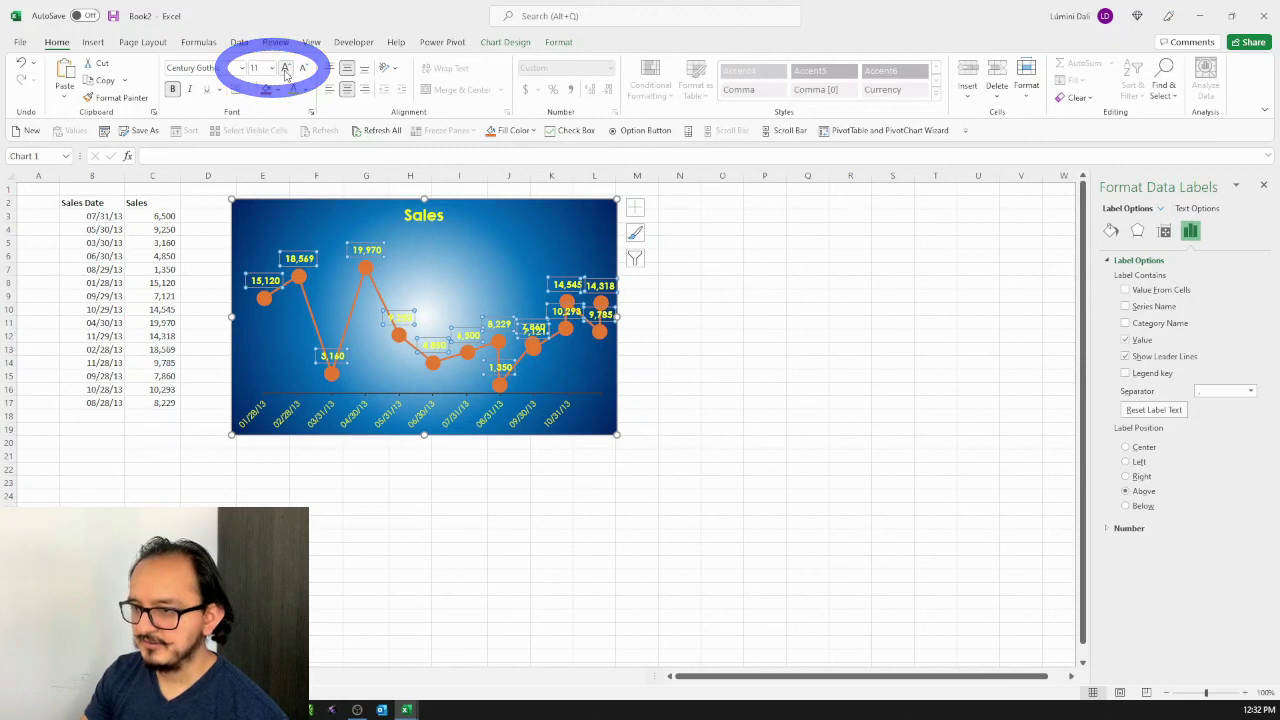
click(286, 70)
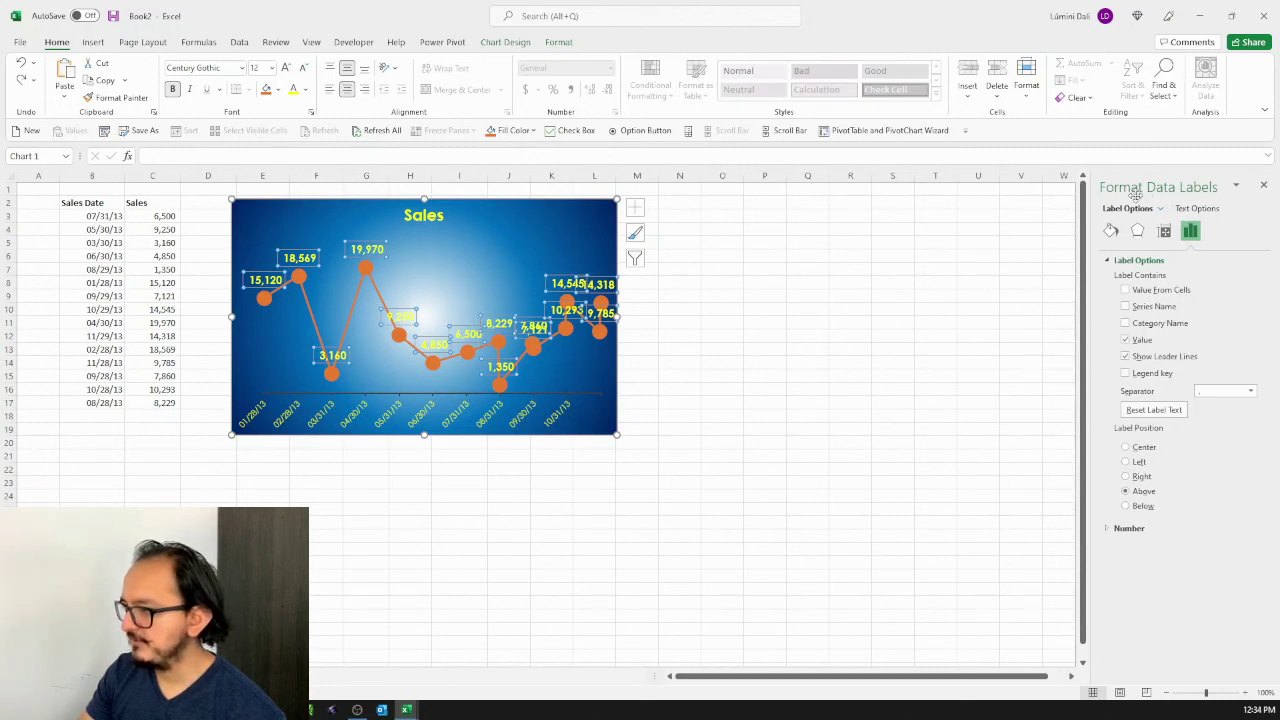
Apply the centered outer shadow preset to the data labels' text and set the shadow transparency to 0%
click(1198, 208)
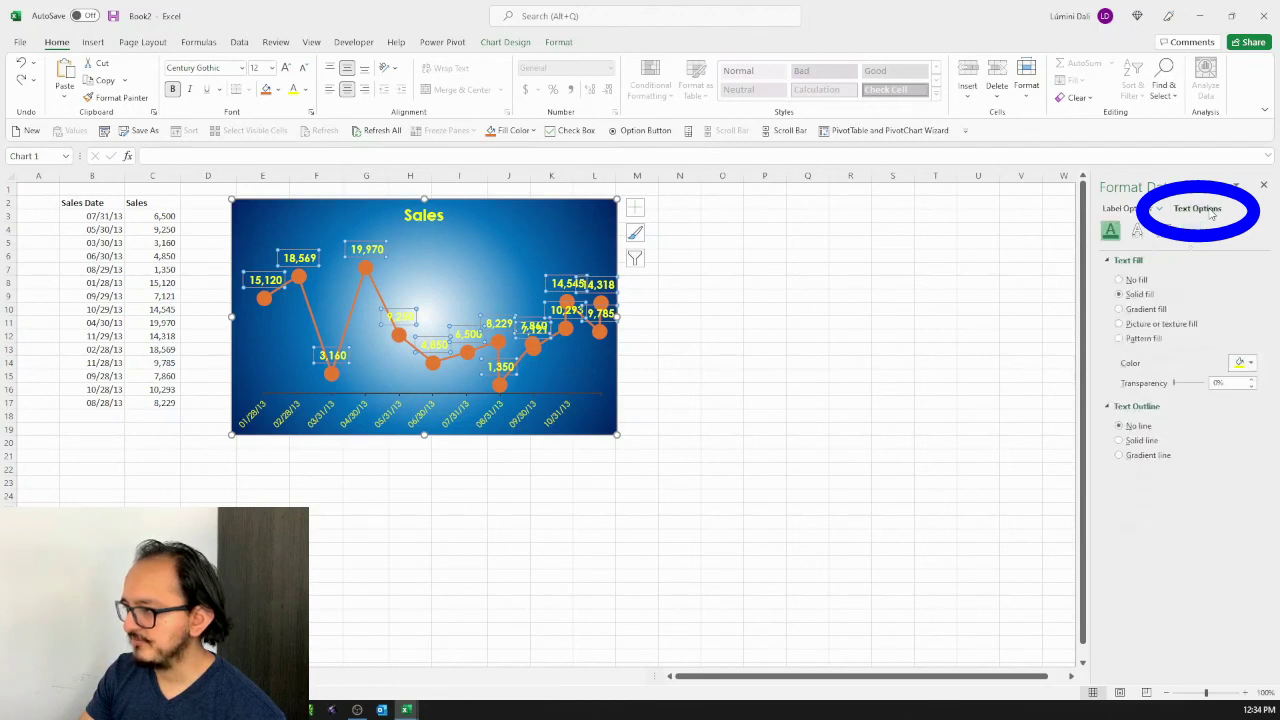
click(1140, 233)
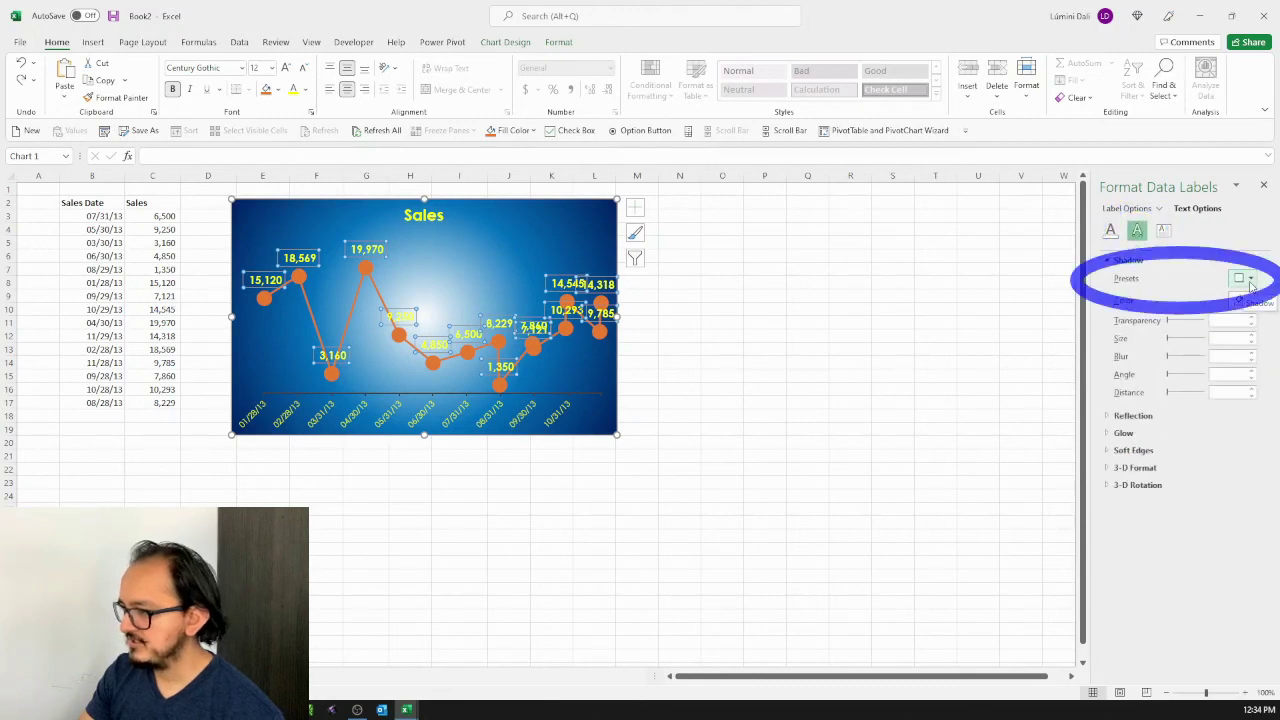
click(1250, 280)
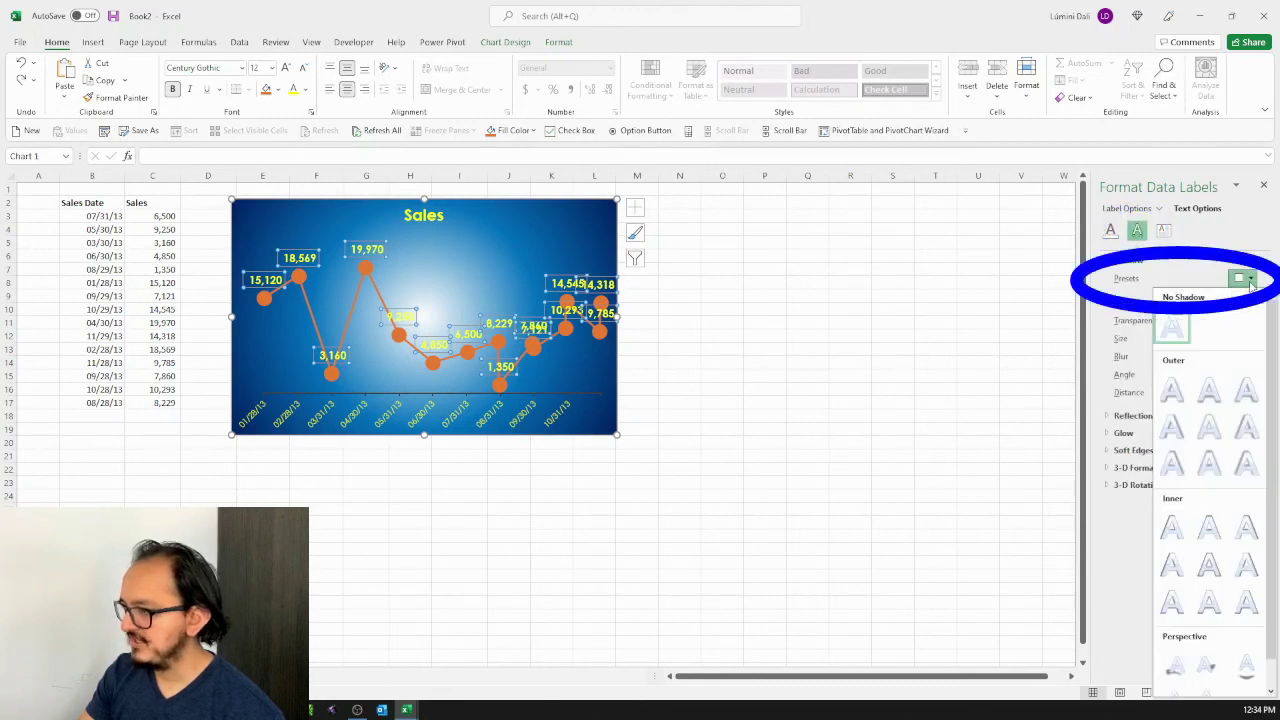
click(1217, 430)
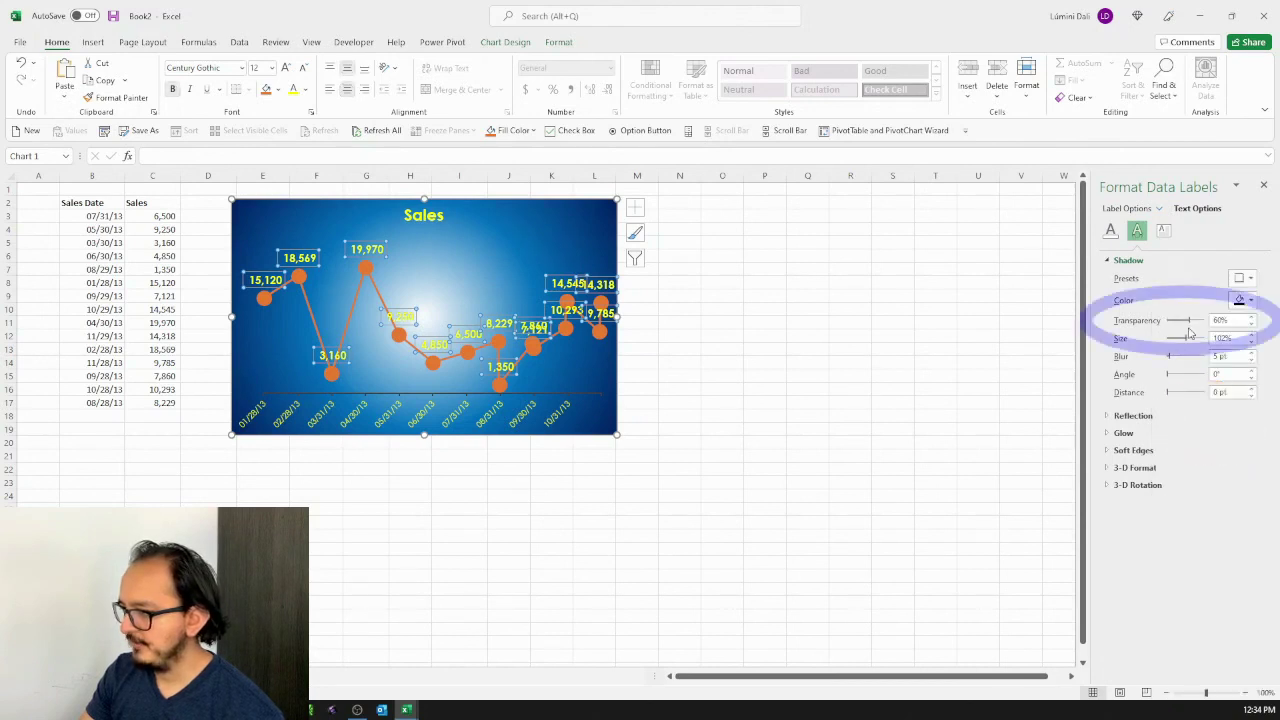
drag(1190, 324, 1156, 330)
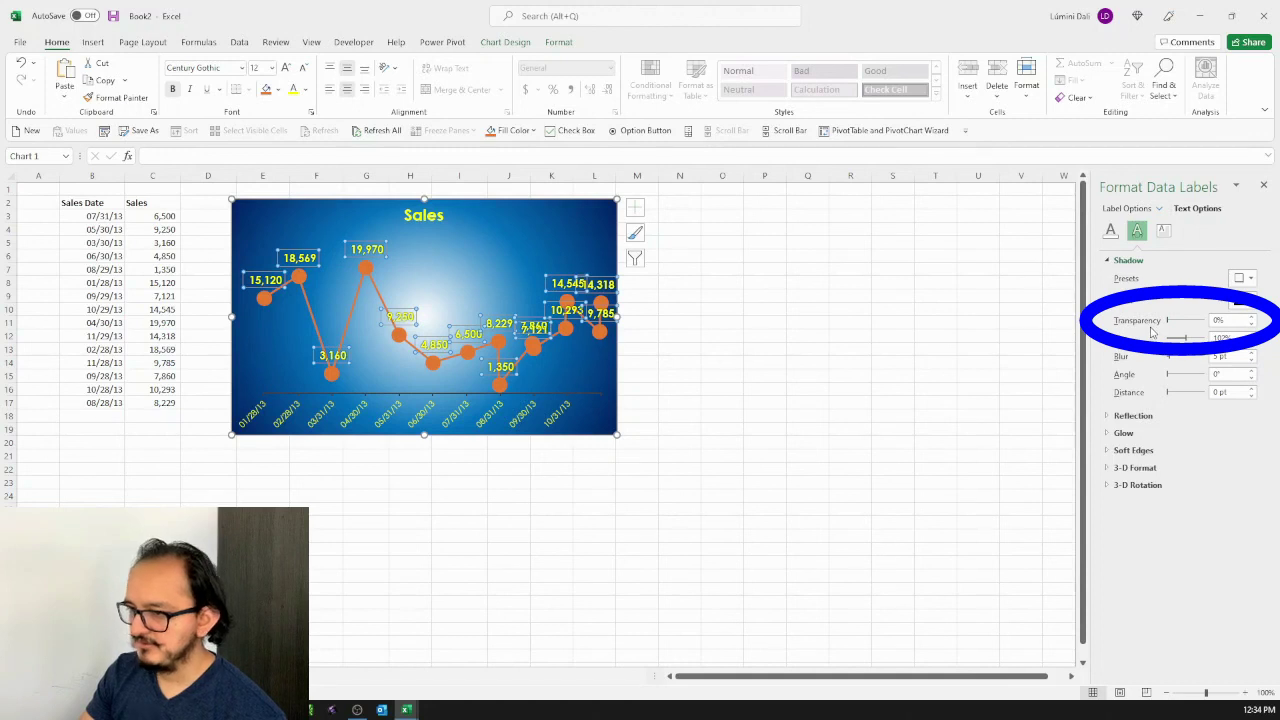
click(680, 347)
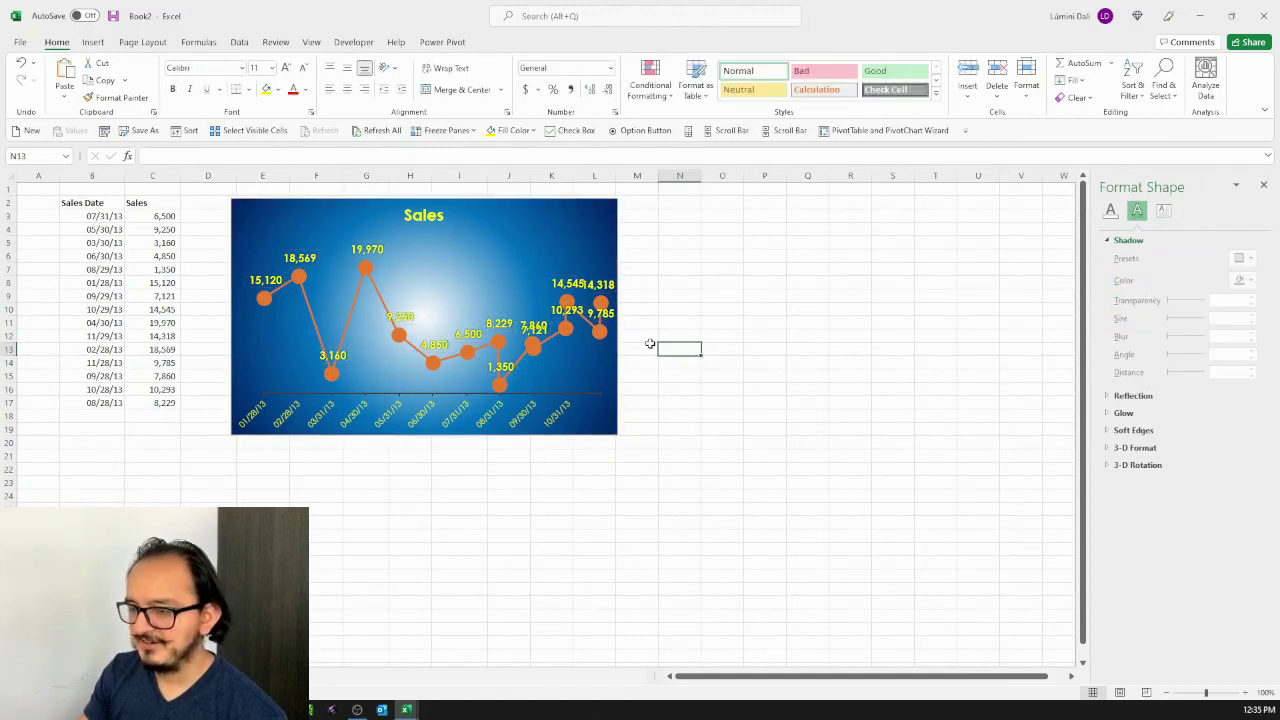